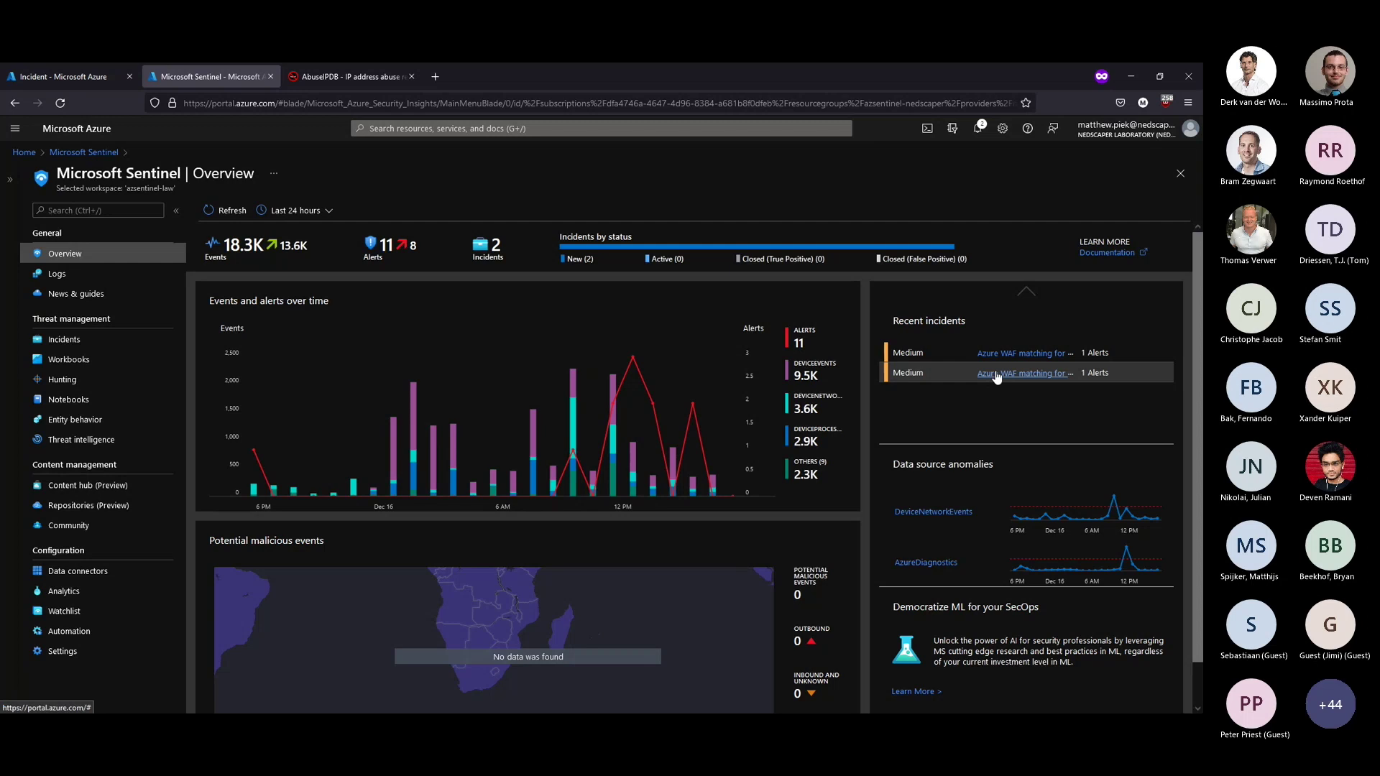
Step: In the workspace logs, enter a DeviceNetworkEvents query for log4shell-poc-w filtering ports 389, 636, 3269, 3268, 1389 and server processes, with a summarized count
left_click(57, 274)
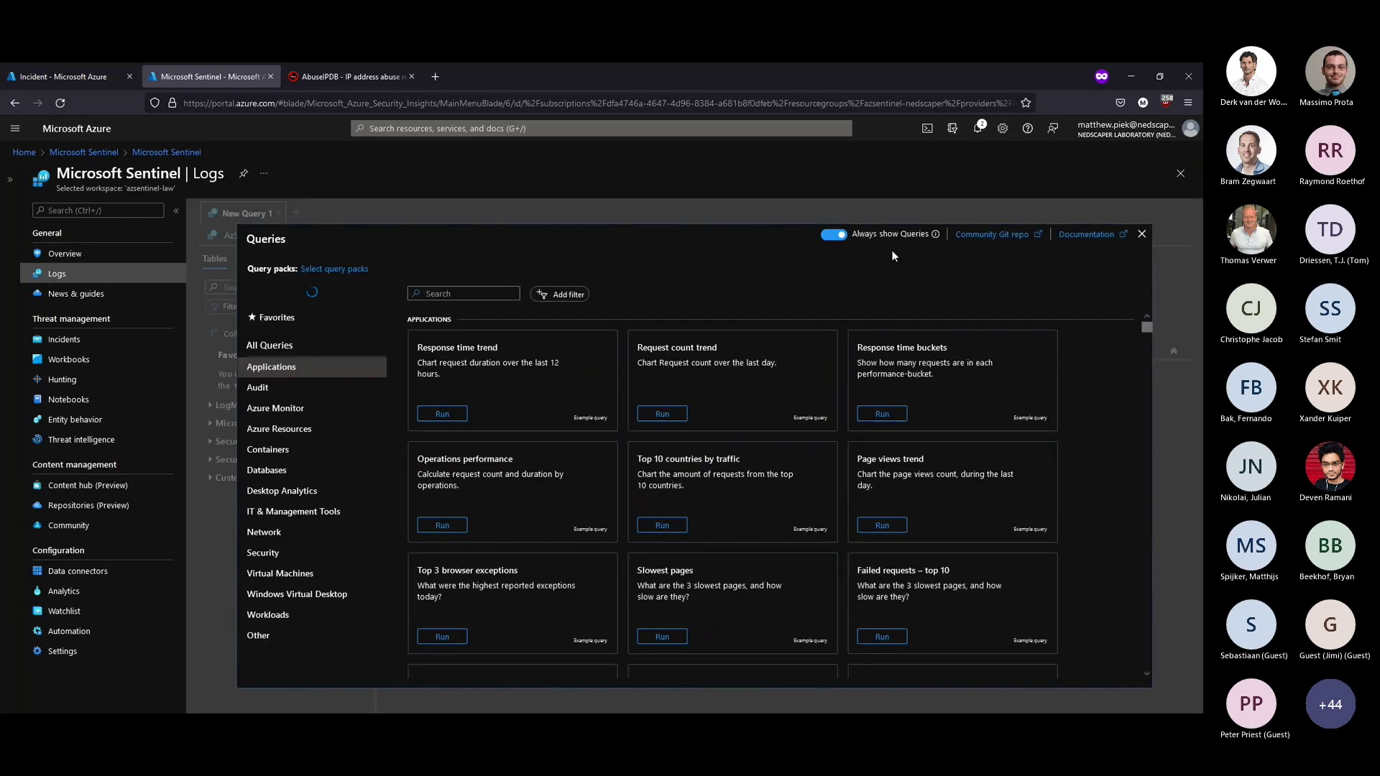
left_click(1143, 235)
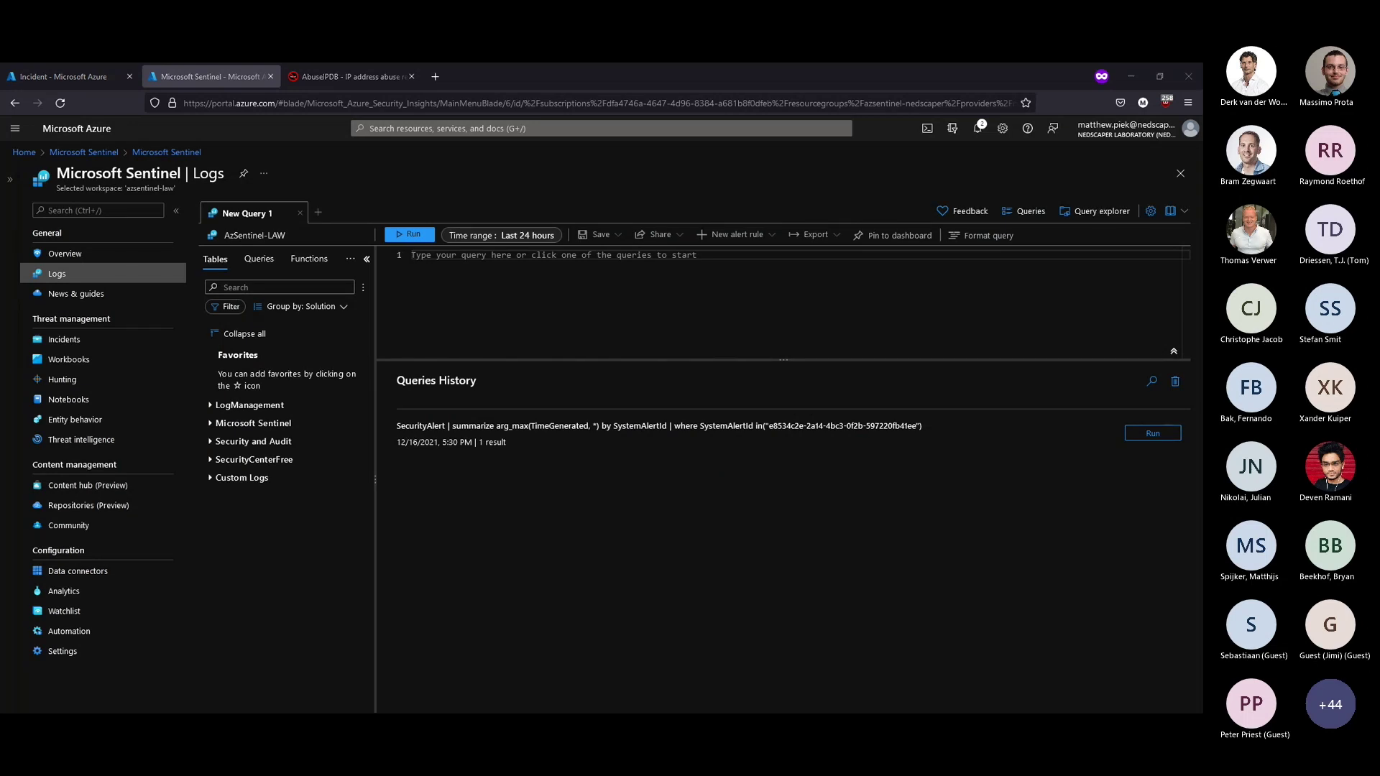
left_click(524, 278)
type("//twitter: @olafhartong //website: olafhartong.nl DeviceNetworkEvents | where DeviceName == \"log4shell-poc-w\" | where RemotePort in (\"389\",\"636\",\"3269\",\"3268\",\"1389\") | where not(RemoteIP == \"127.0.0.1\" or RemoteIP == \"::1\" or RemoteIP startswith \"::ffff:10.\" or RemoteIP == \"::ffff:127.0.0.1\") | where InitiatingProcessFileName has_any (\"apache\",\"w3wp.exe\",\"java\",\"tomcat\",\"sapwebdisp.exe\") | summarize count() by InitiatingProcessFileName, RemoteIP, RemoteUrl, DeviceName")
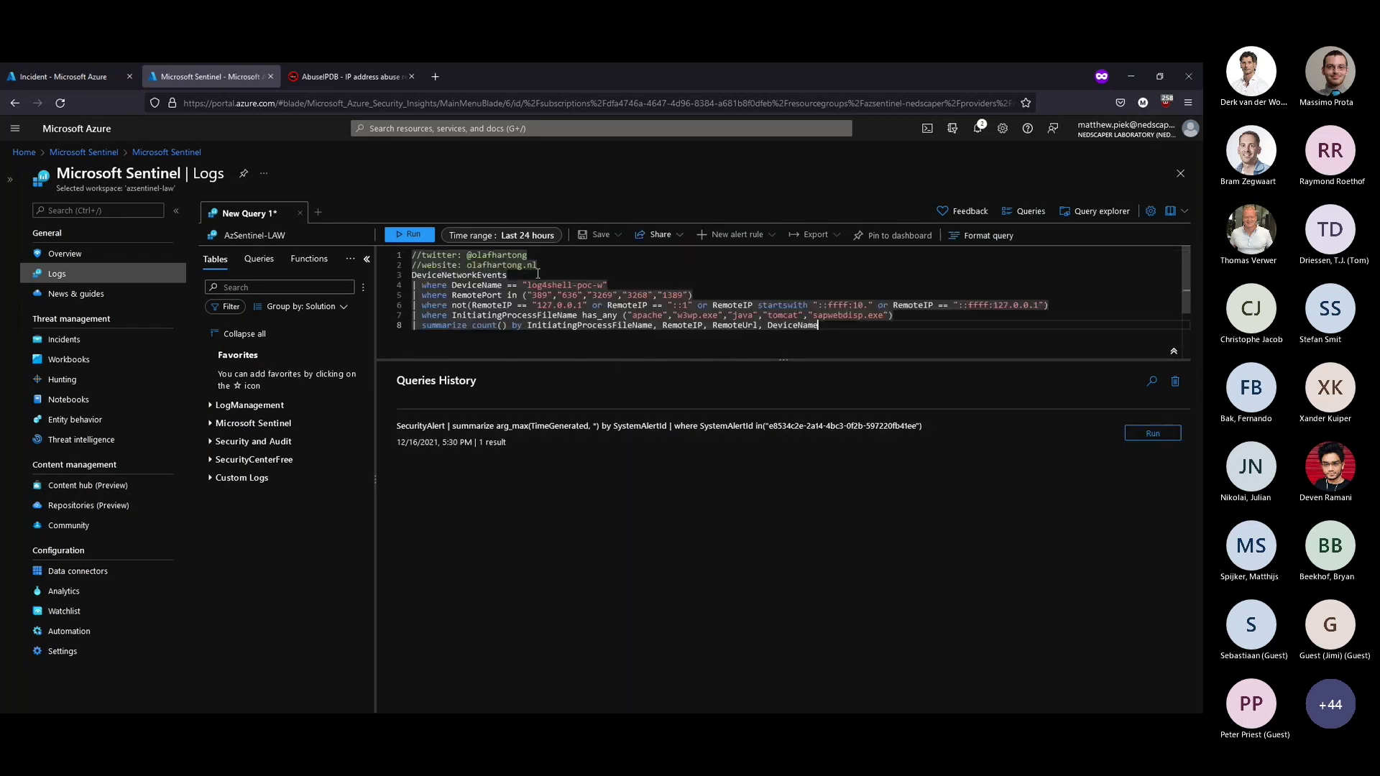
left_click(628, 295)
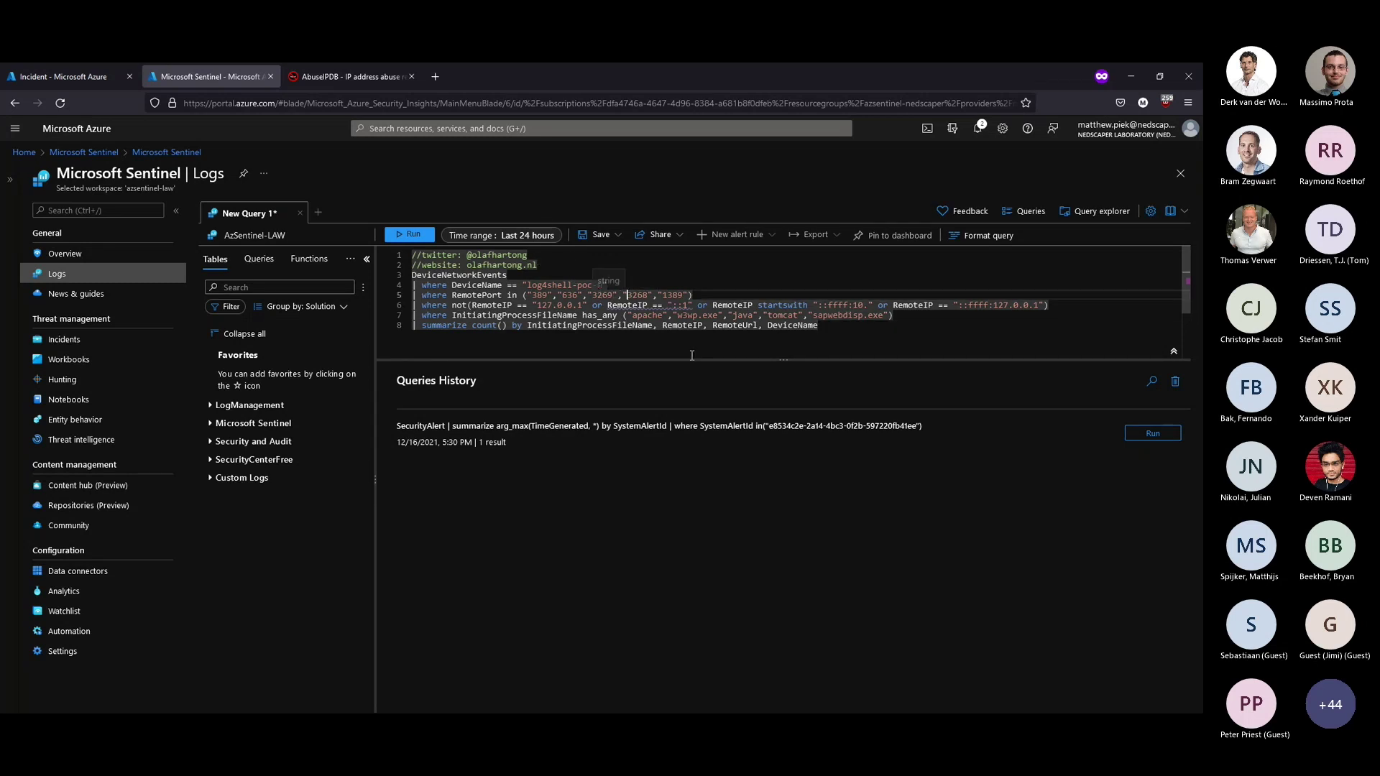
left_click(367, 259)
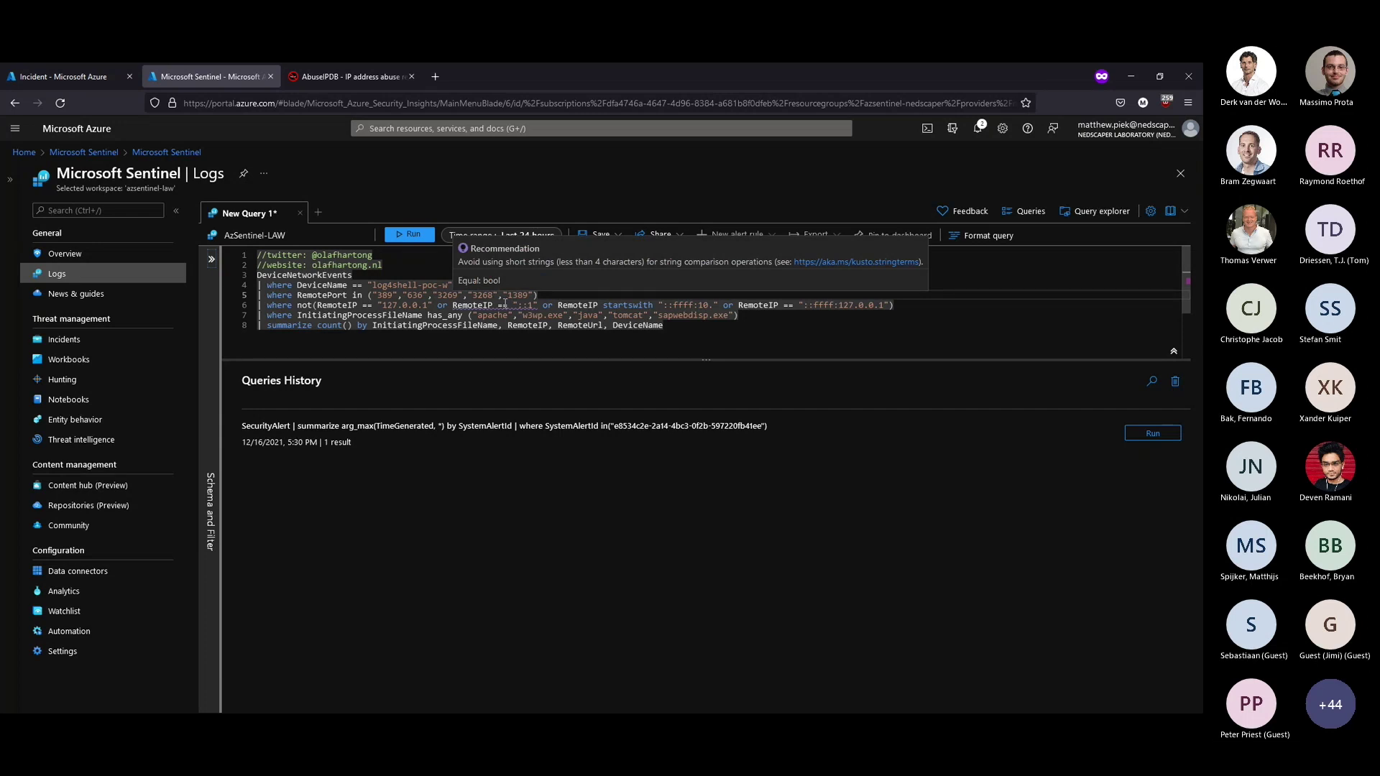
Step: Examine the query's RemotePort list, including port 1389, and its InitiatingProcessFileName filter, including java
left_click_drag(373, 296, 498, 295)
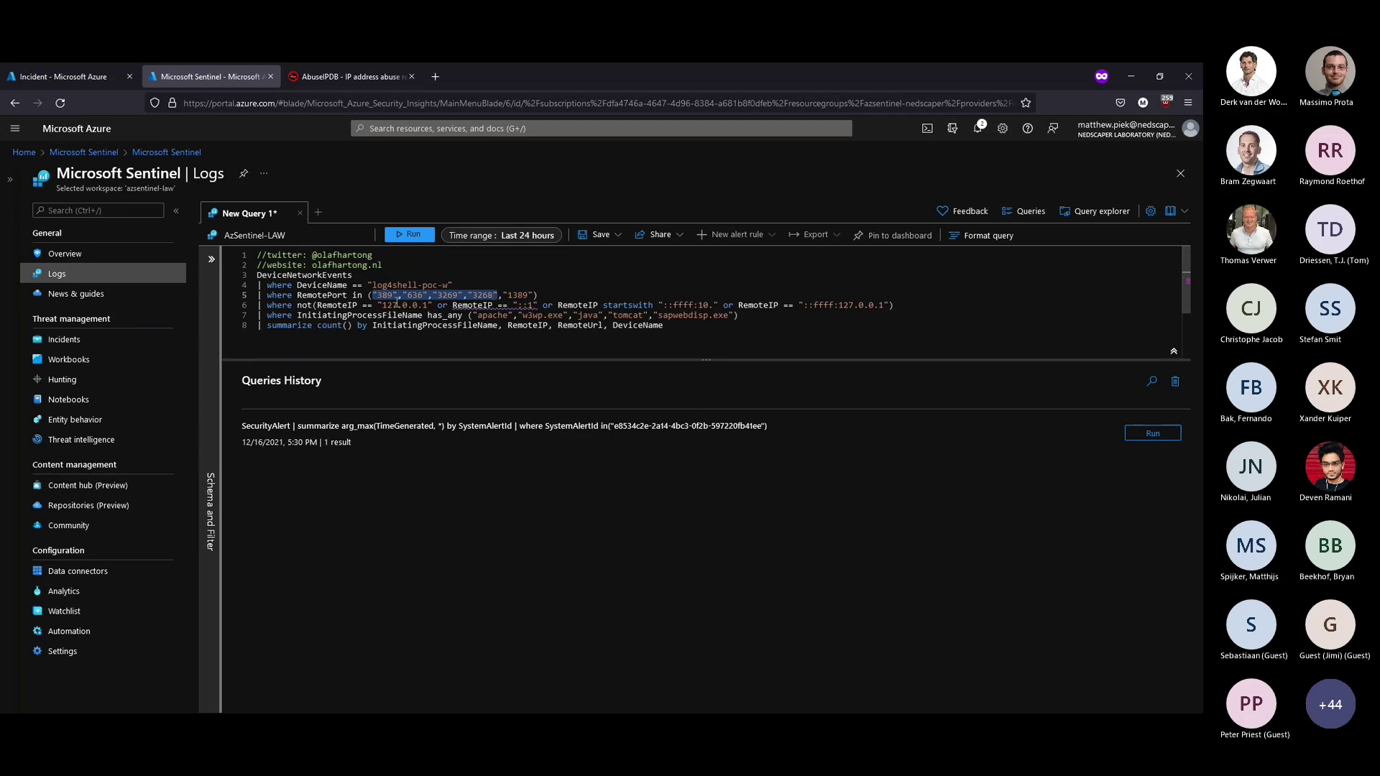
double_click(519, 295)
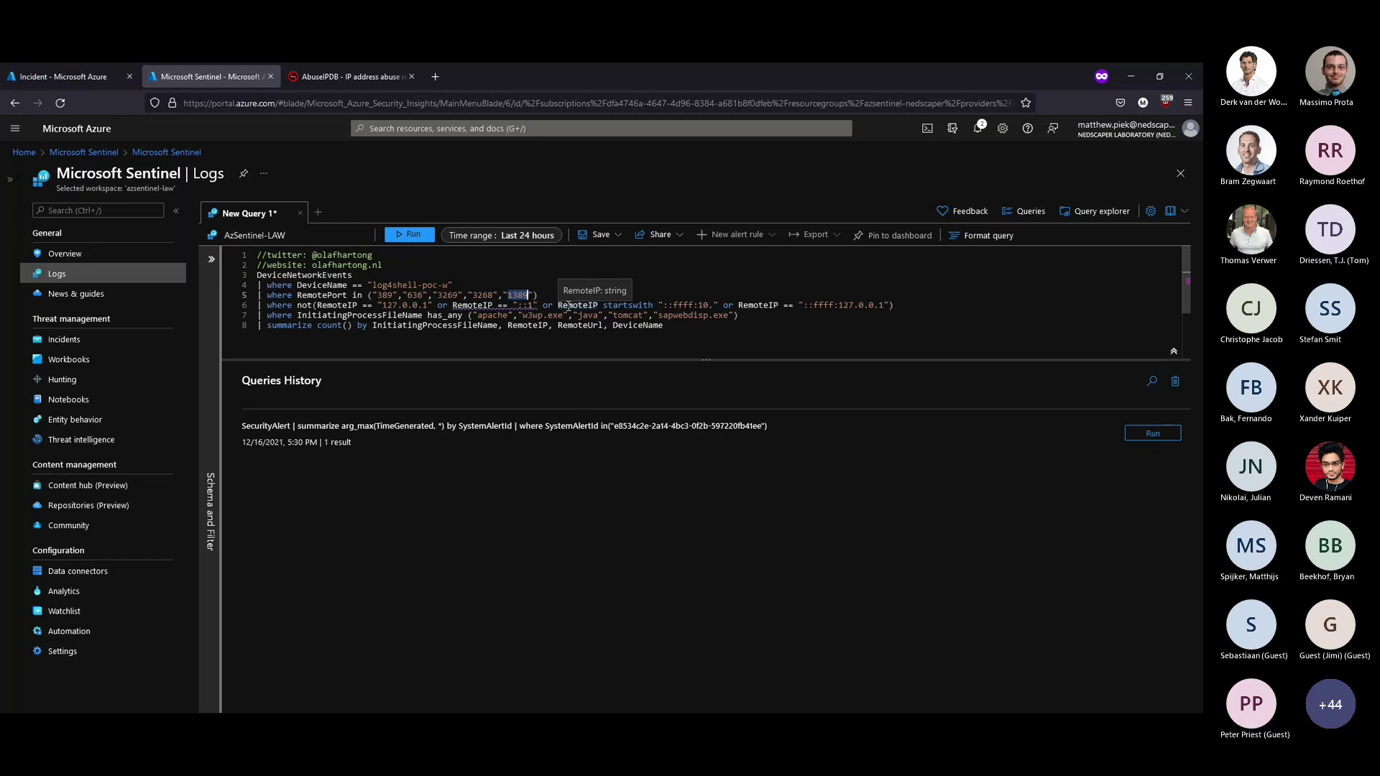
key("ctrl+a")
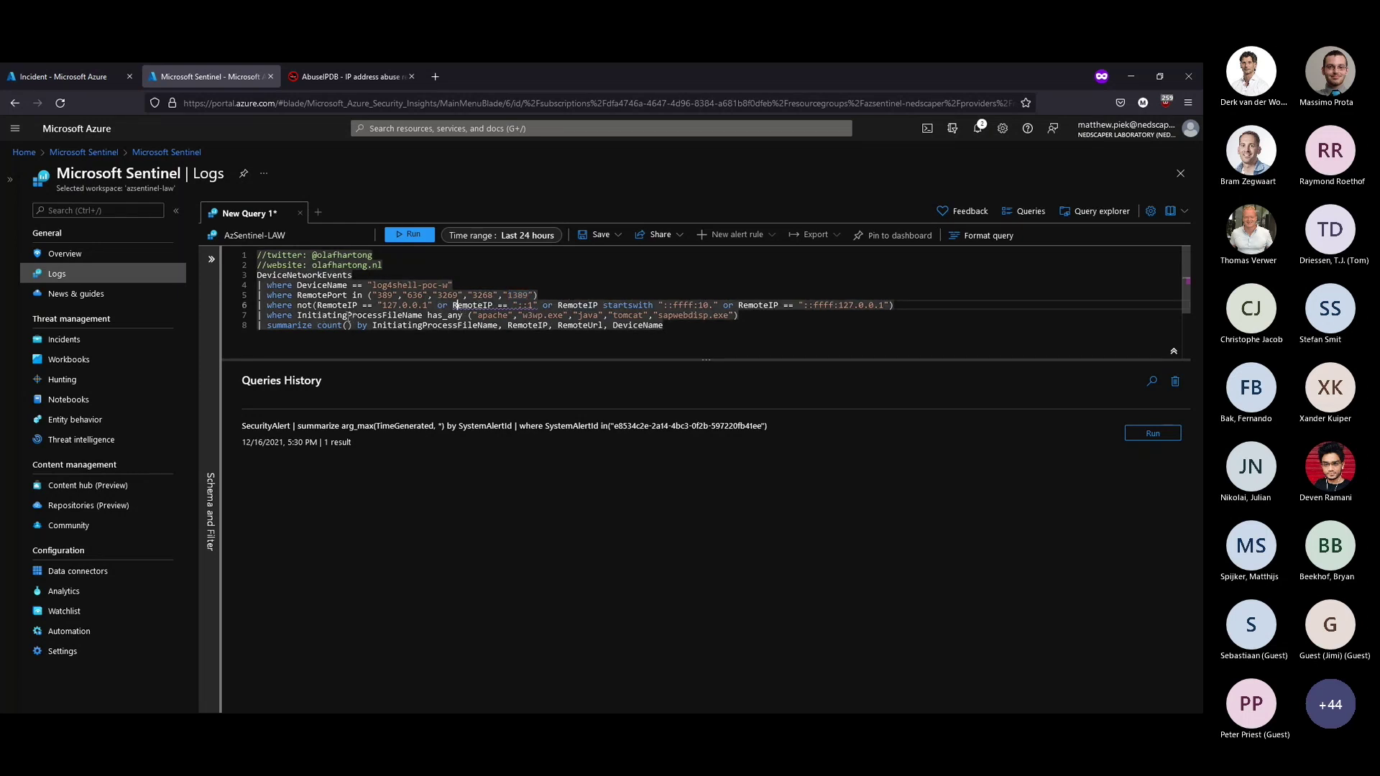
left_click_drag(348, 317, 428, 319)
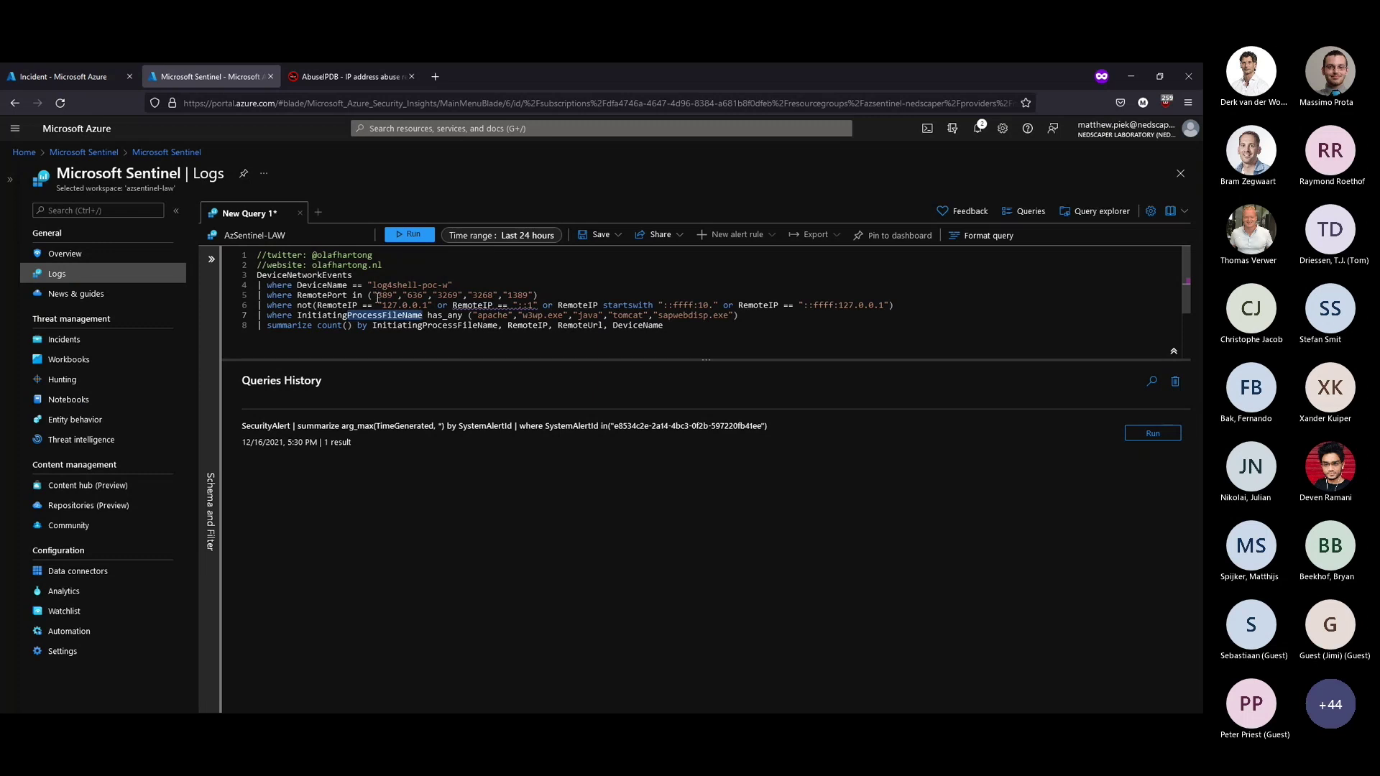
left_click_drag(369, 295, 713, 317)
key("ctrl+a")
double_click(593, 316)
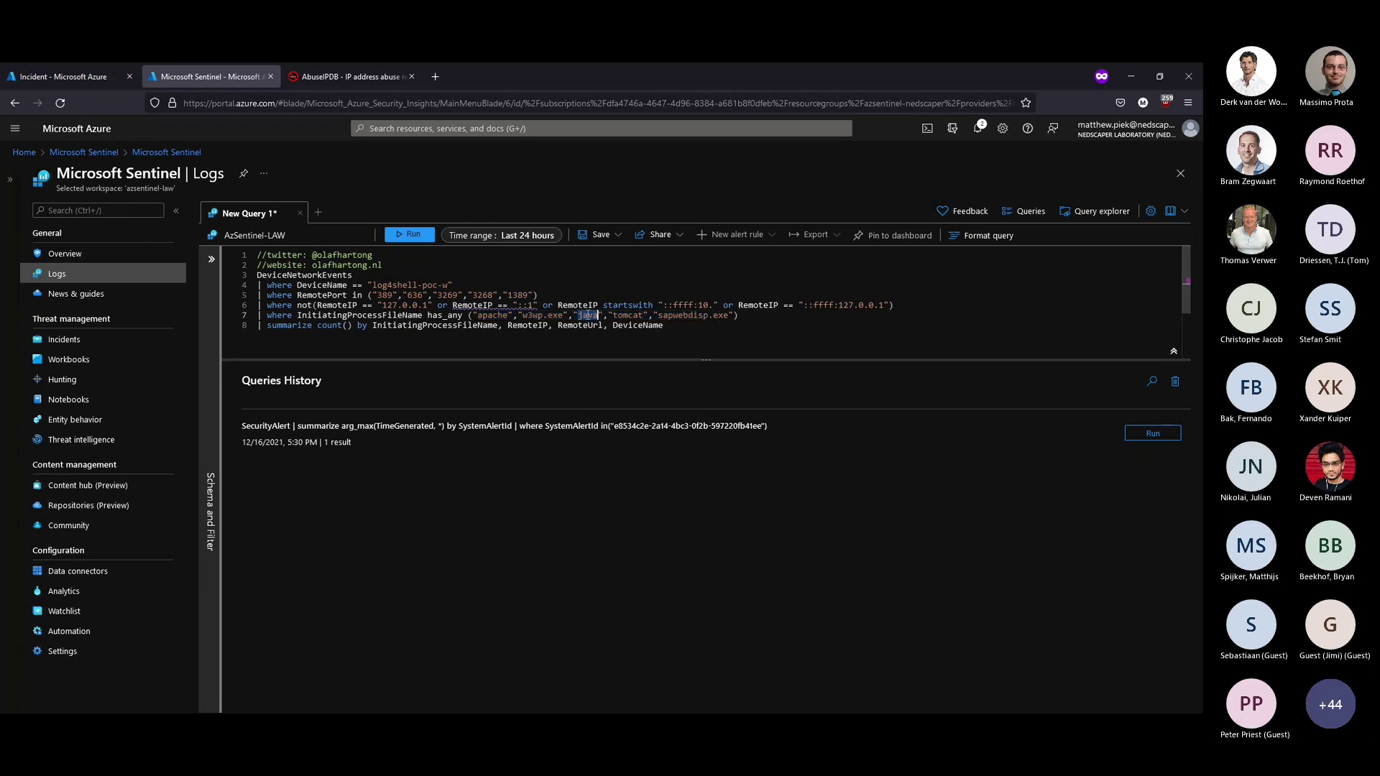
left_click(588, 327)
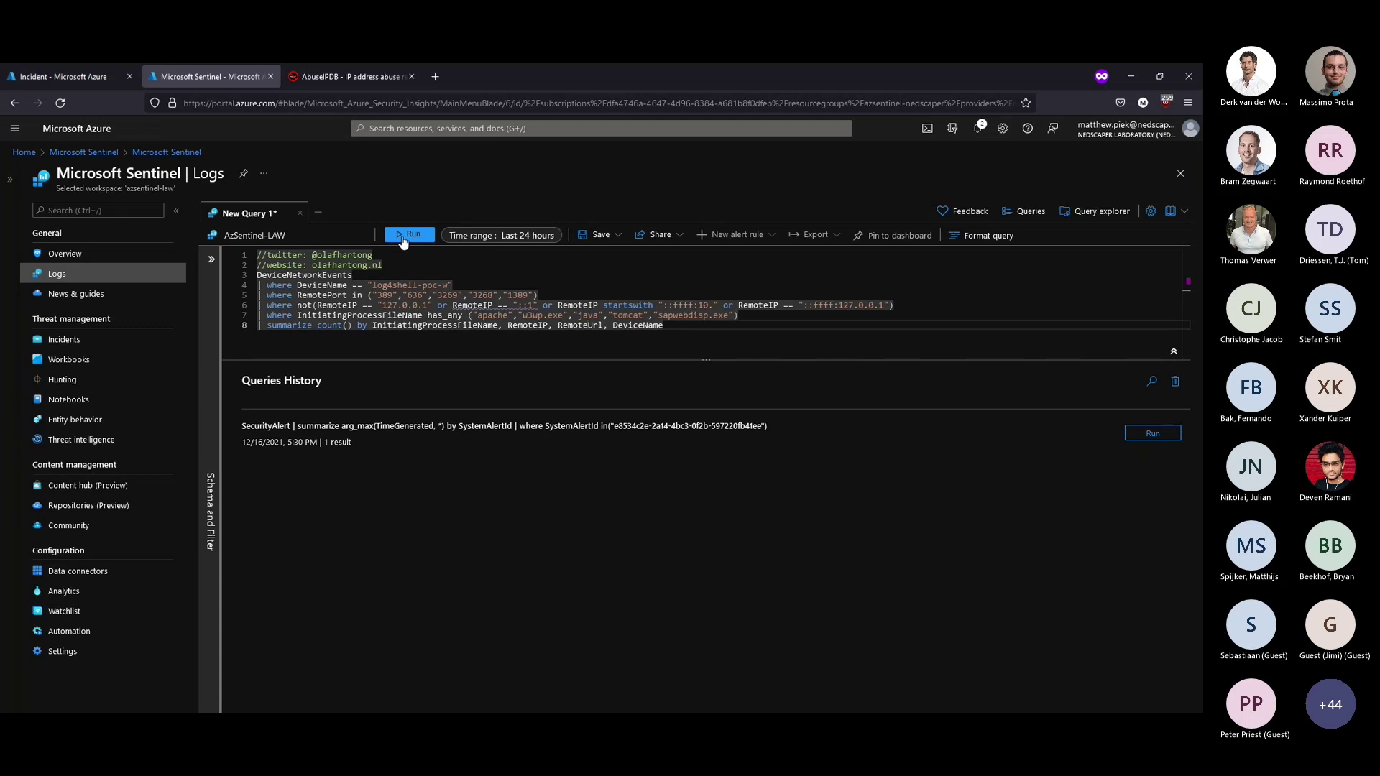
Step: Run the network events query, then comment out its summarize line and rerun it for the full event records
left_click(403, 237)
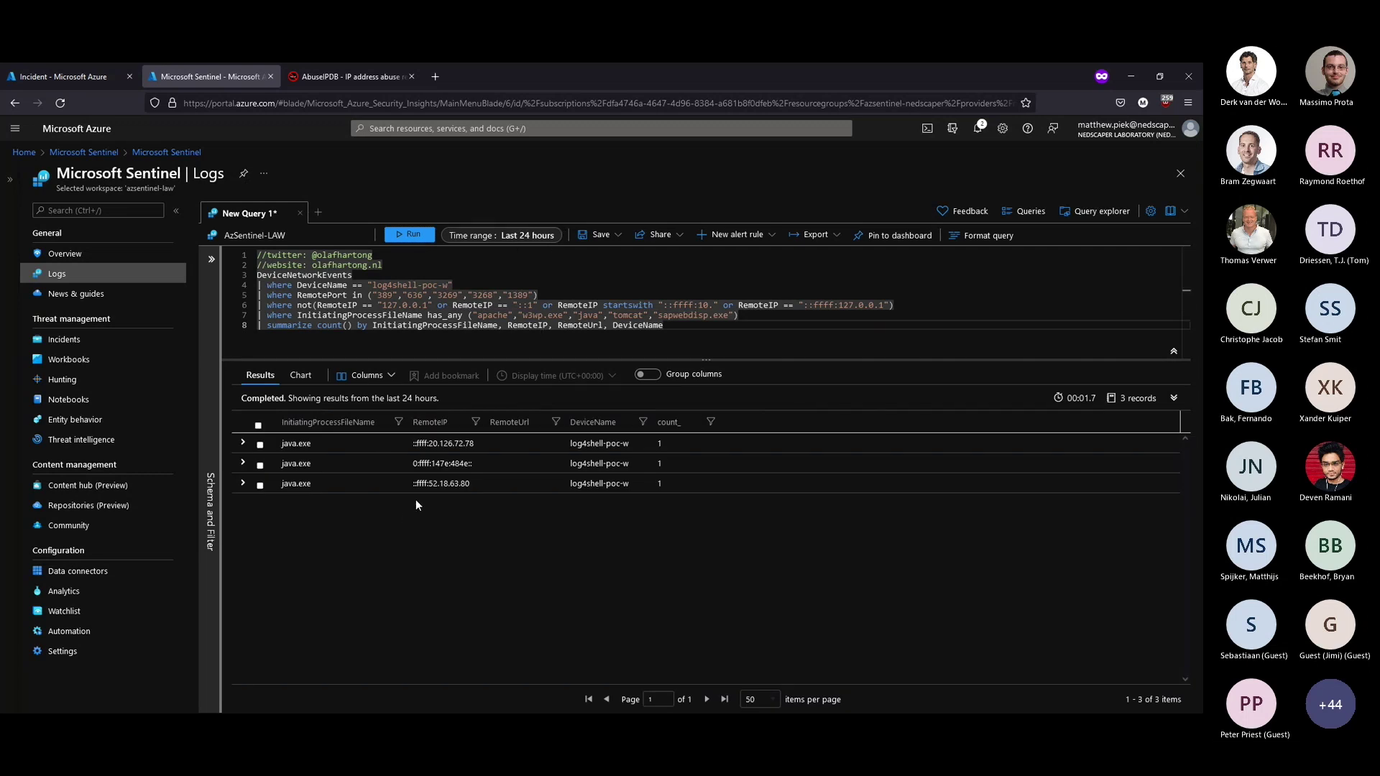
left_click_drag(429, 445, 477, 450)
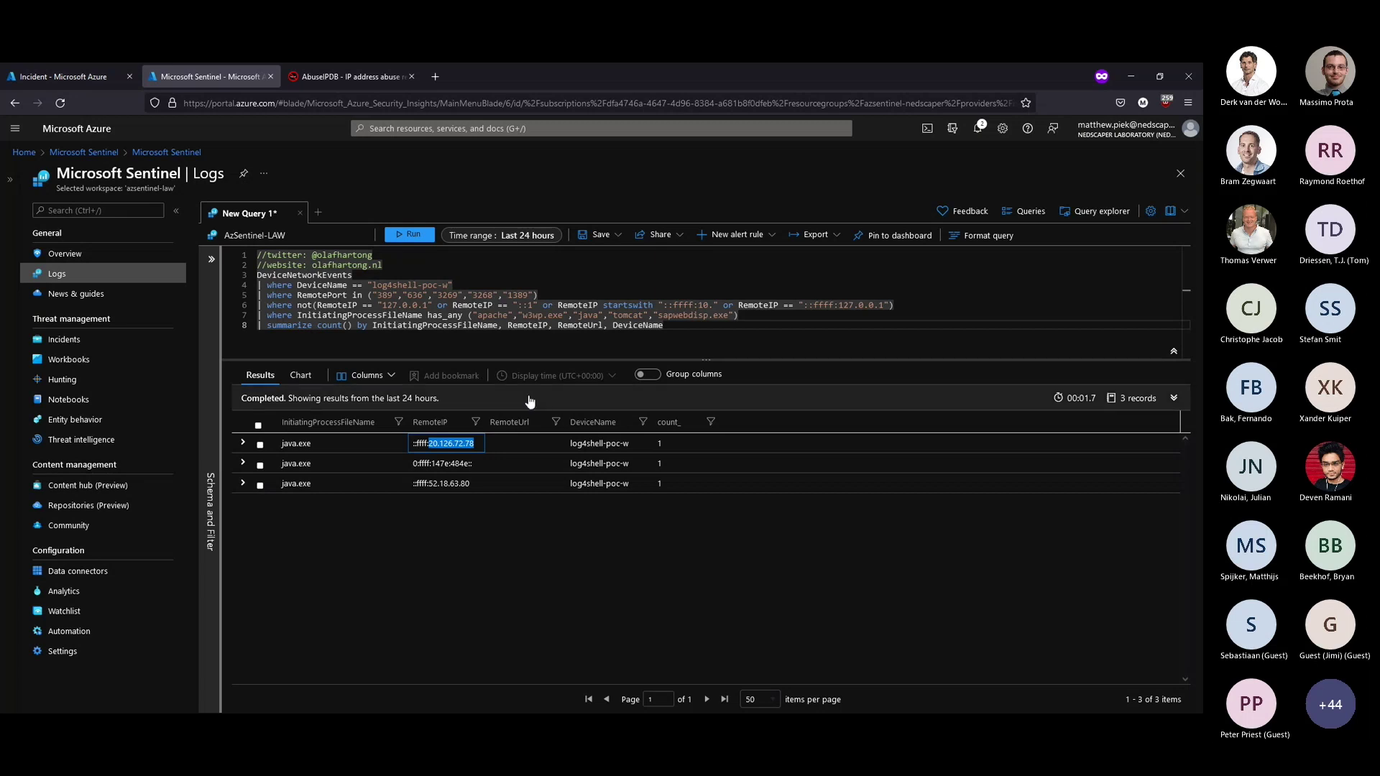
left_click(256, 331)
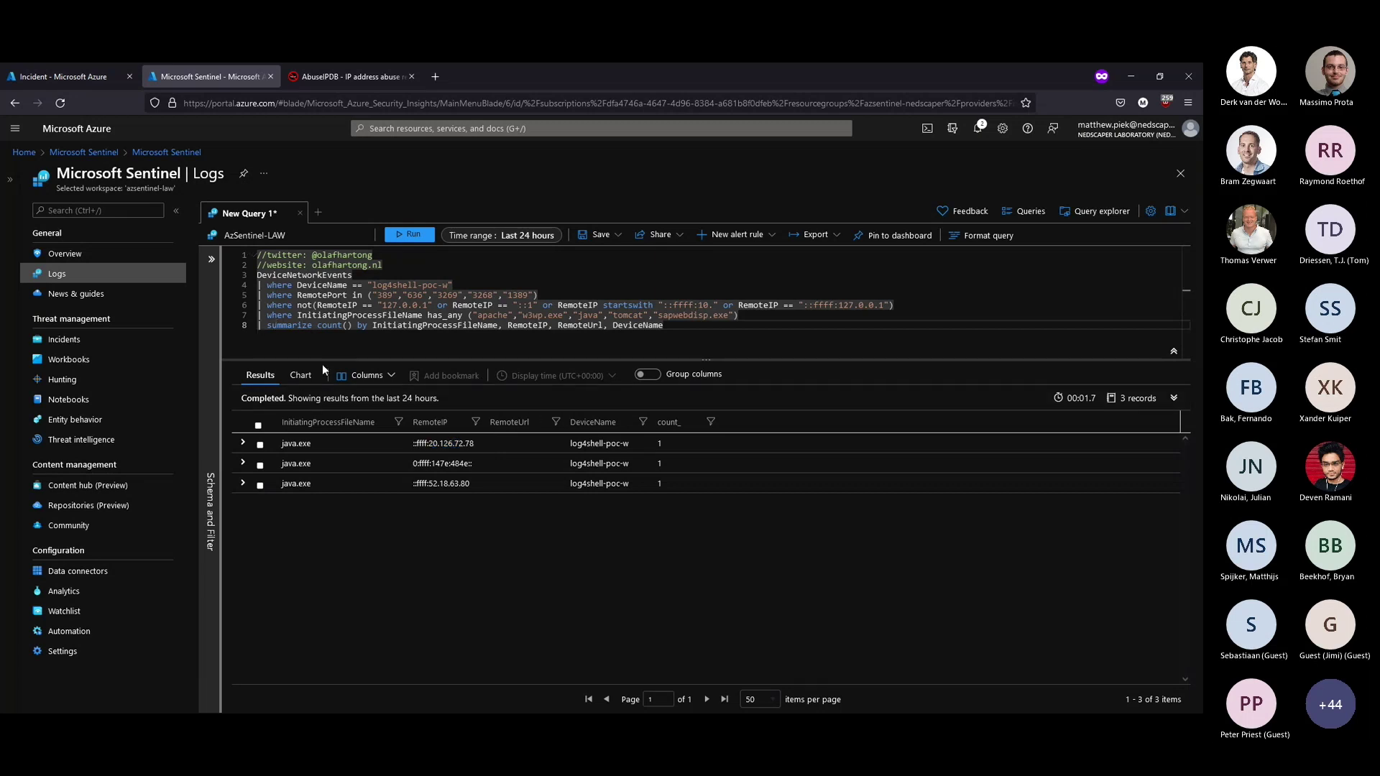
key("ctrl+slash")
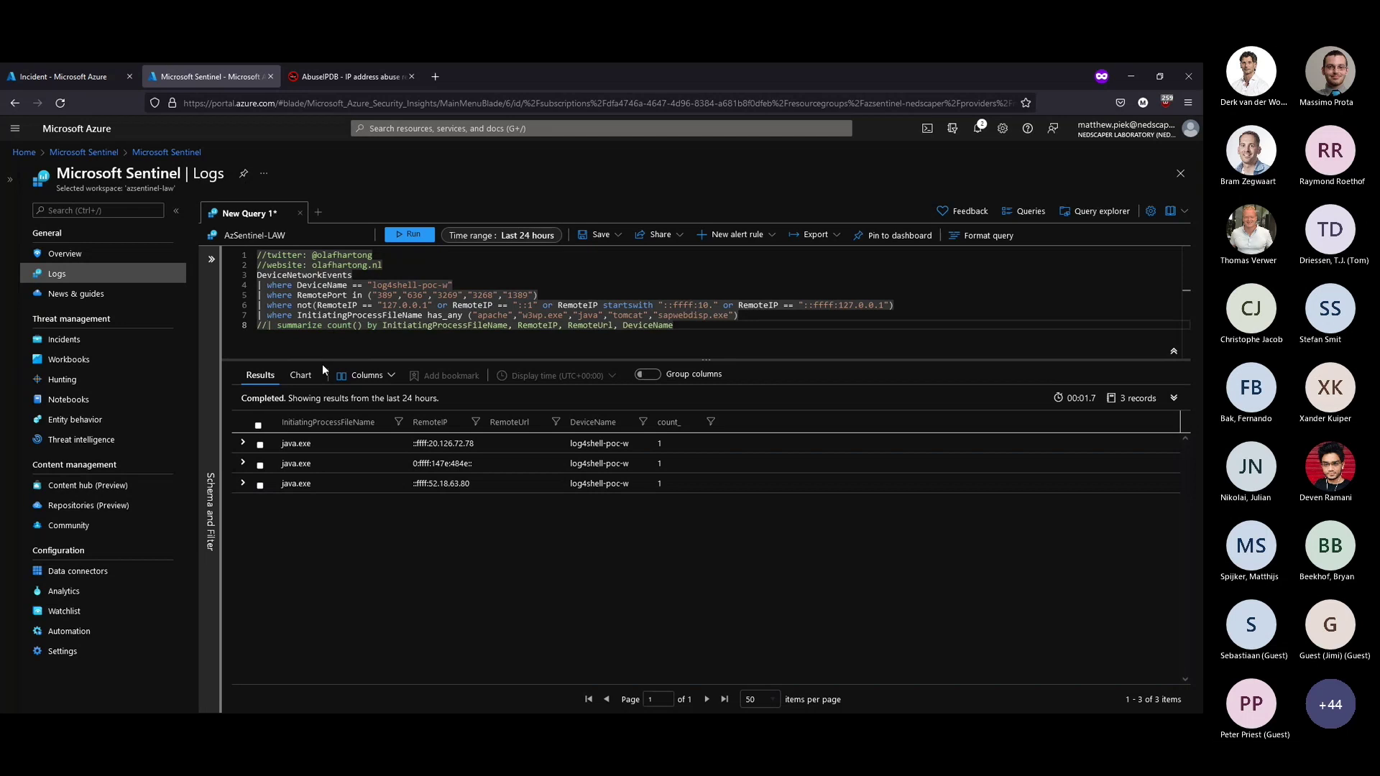
left_click(412, 235)
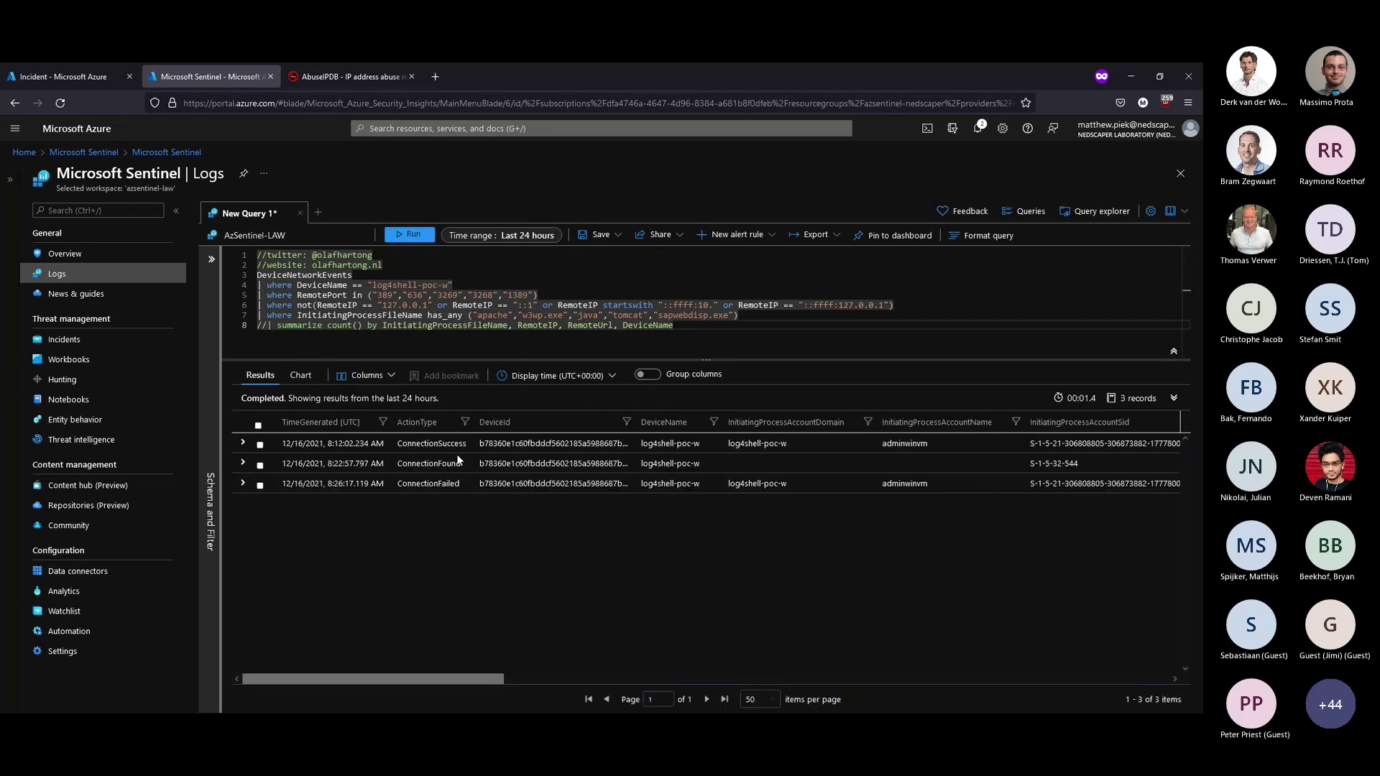
Step: Expand the ConnectionSuccess record and examine its initiating process account name and command line
left_click(257, 450)
scroll(580, 511, "down", 1)
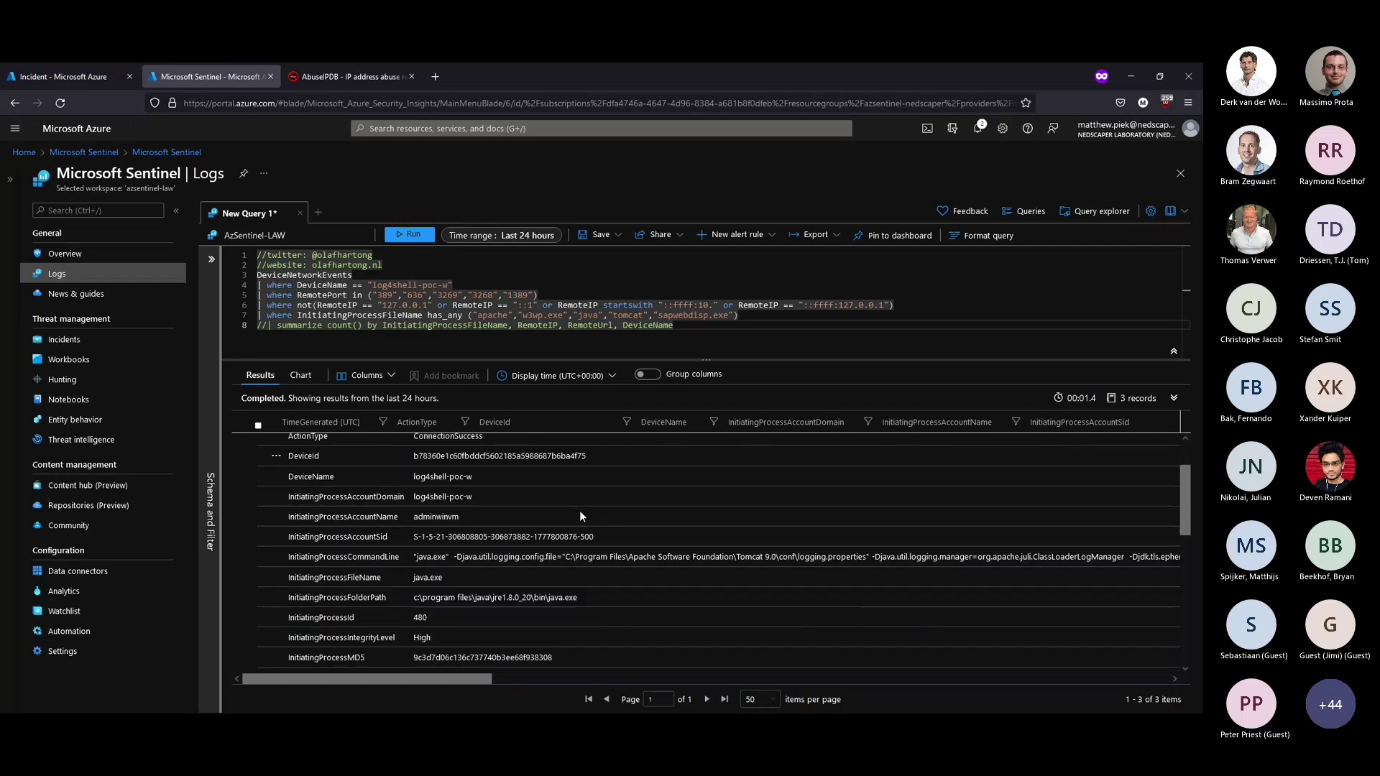
scroll(579, 511, "up", 1)
scroll(579, 512, "down", 1)
scroll(481, 523, "down", 1)
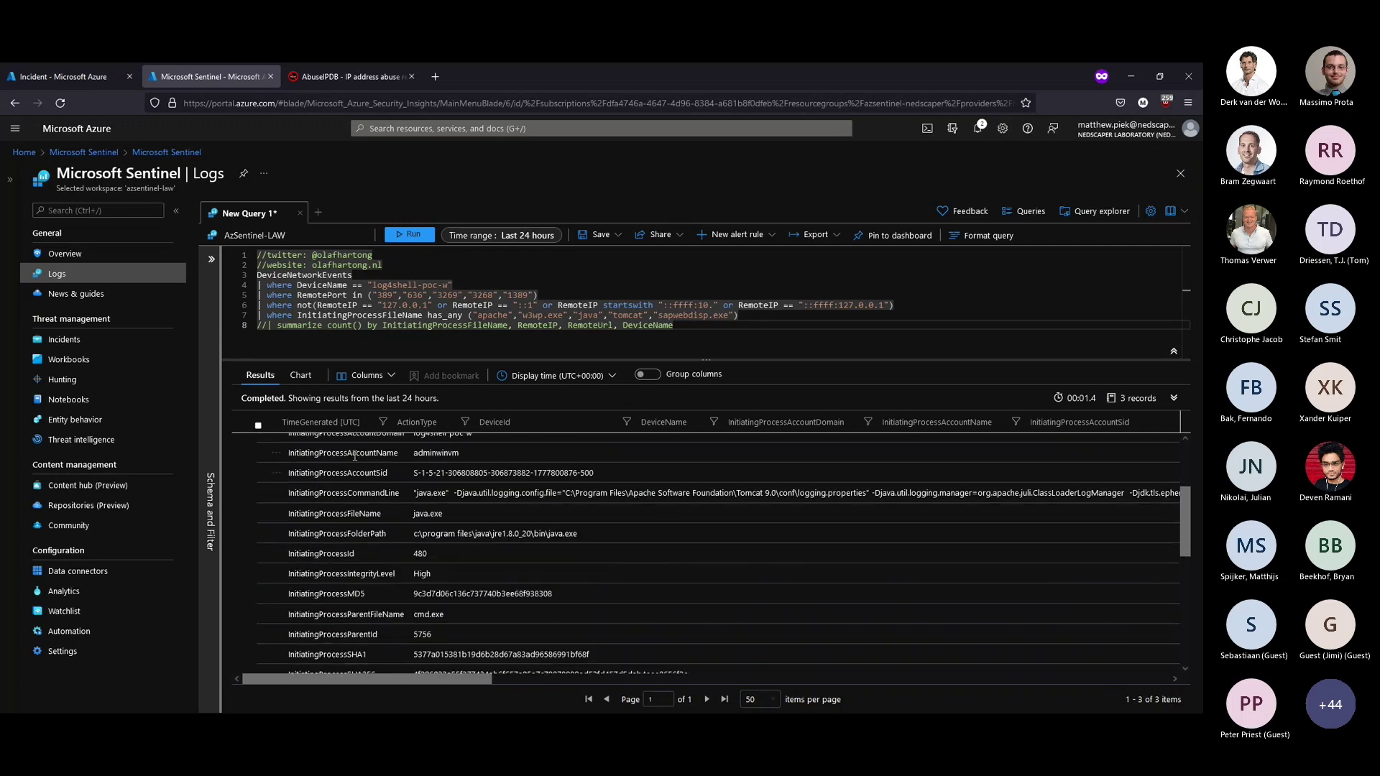
double_click(421, 454)
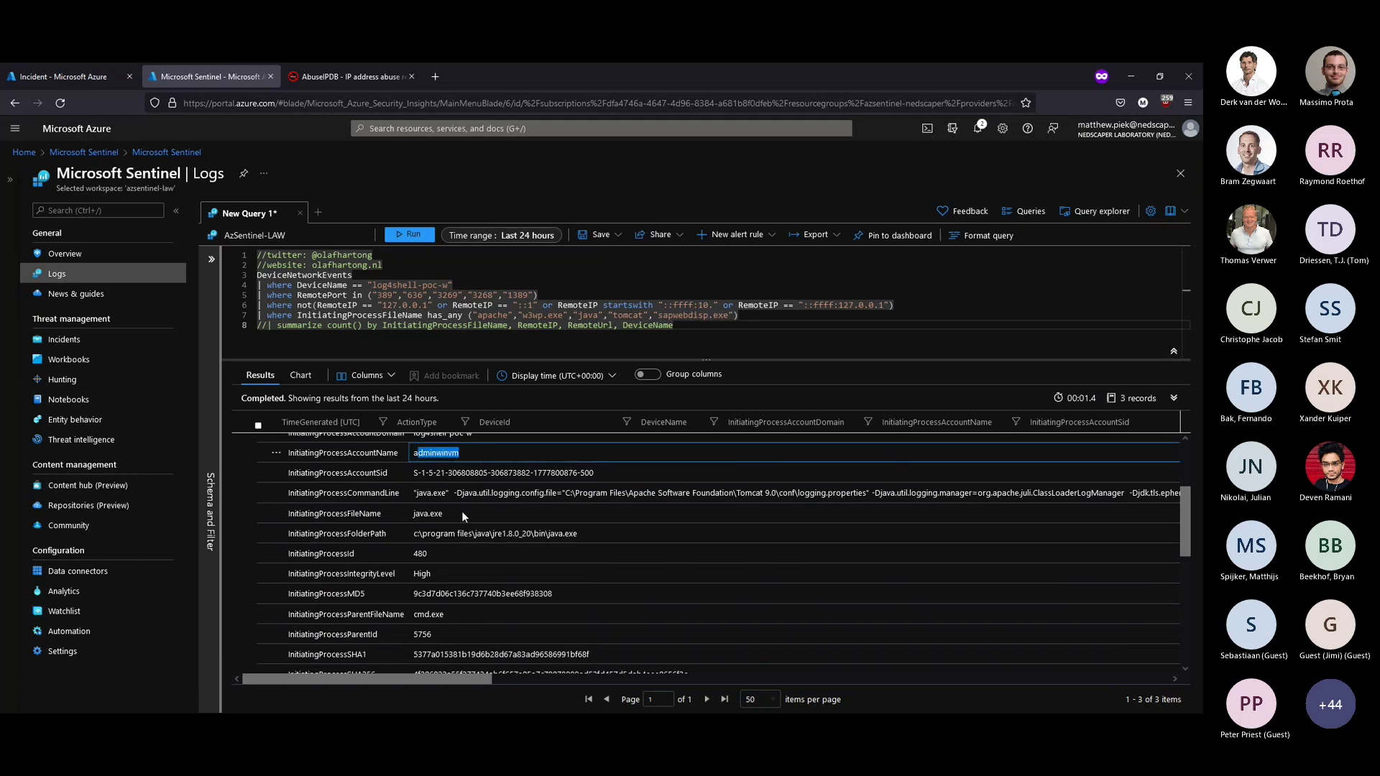
left_click_drag(328, 494, 452, 494)
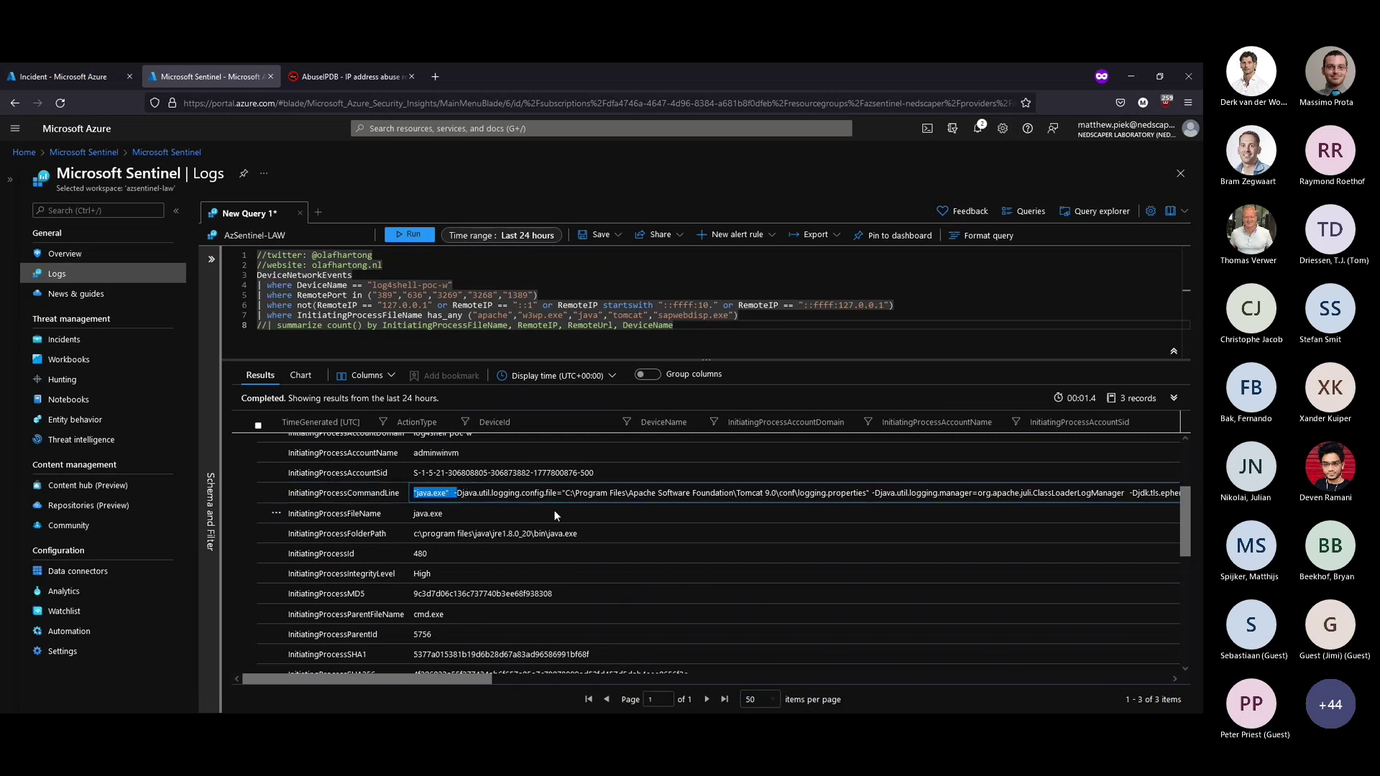
Step: Examine the ConnectionSuccess record's RemoteIP and RemotePort, and compare the port with 1389 in the query's port filter
scroll(571, 510, "down", 3)
scroll(571, 511, "up", 3)
scroll(461, 528, "down", 1)
scroll(467, 503, "down", 1)
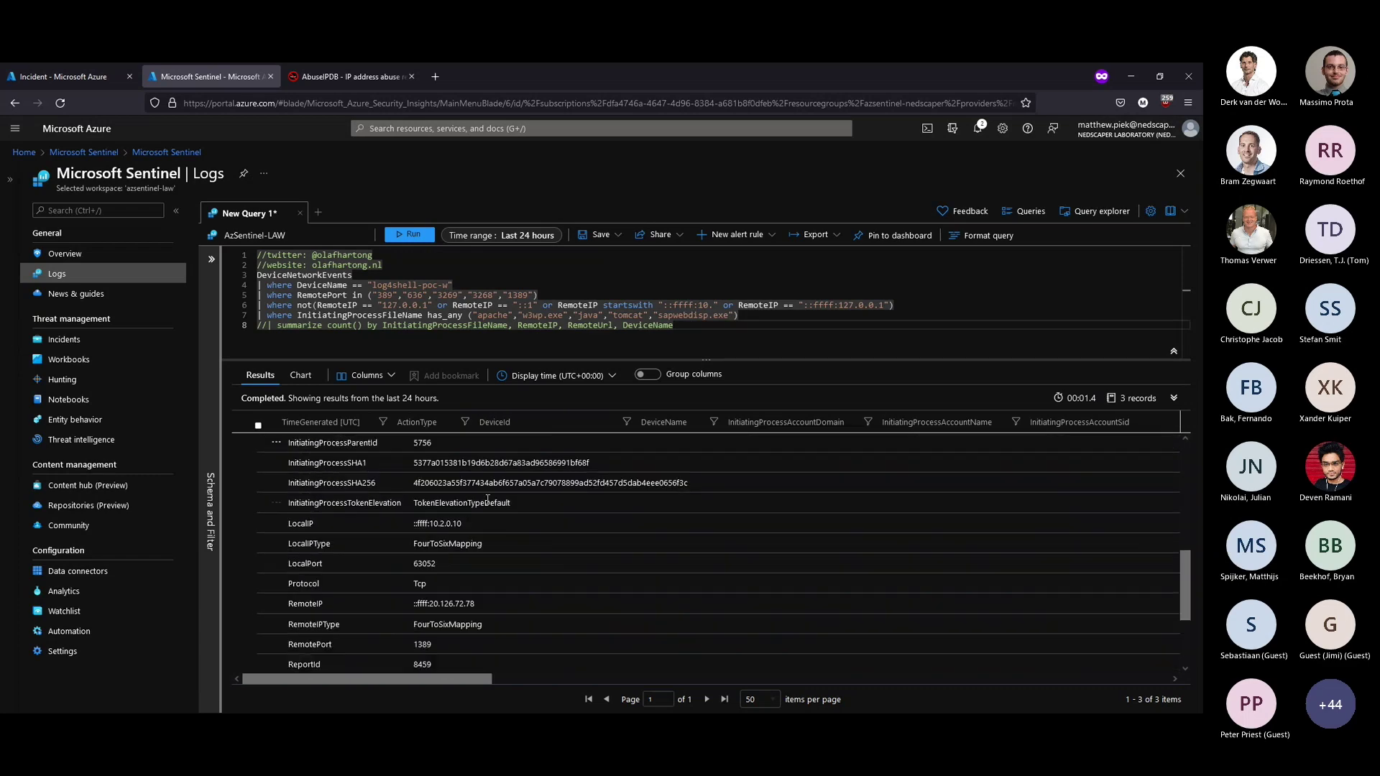
scroll(510, 504, "down", 2)
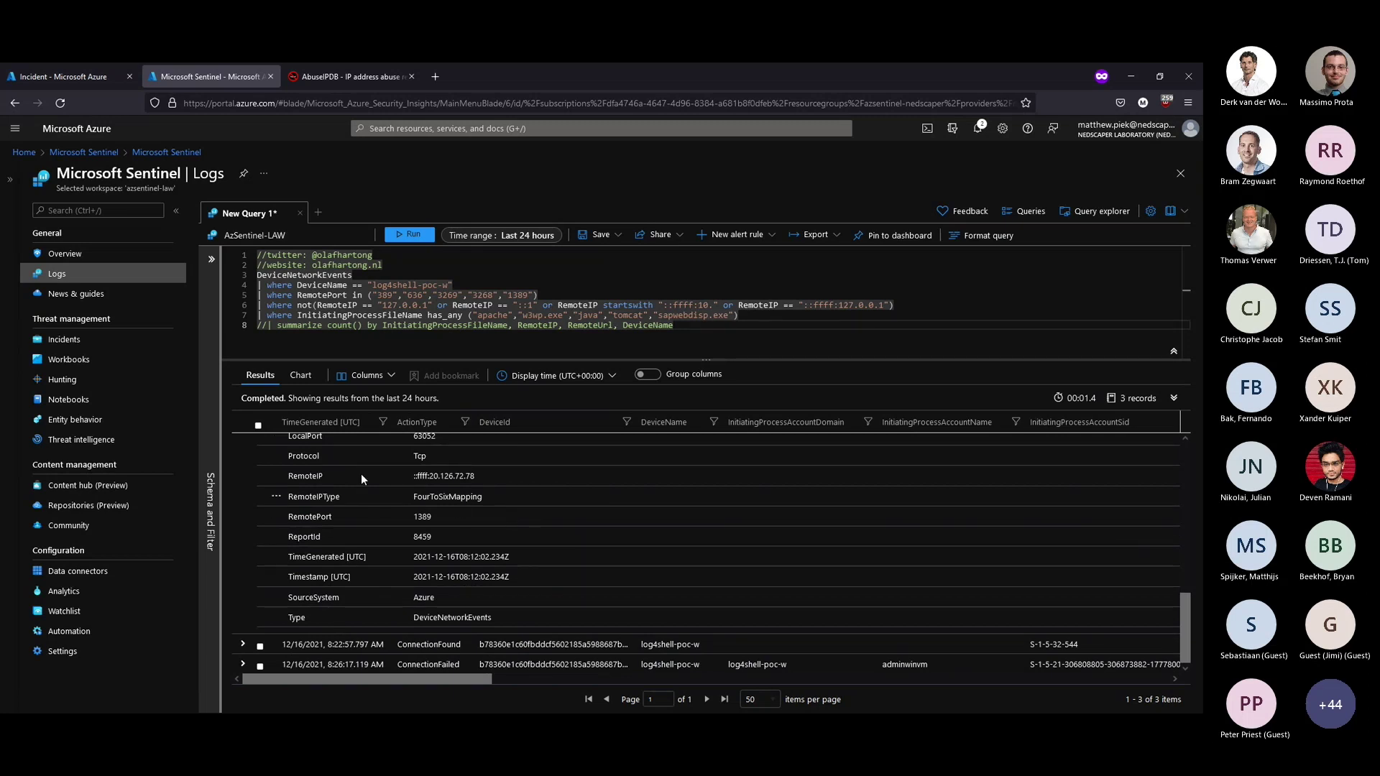
left_click_drag(412, 476, 517, 480)
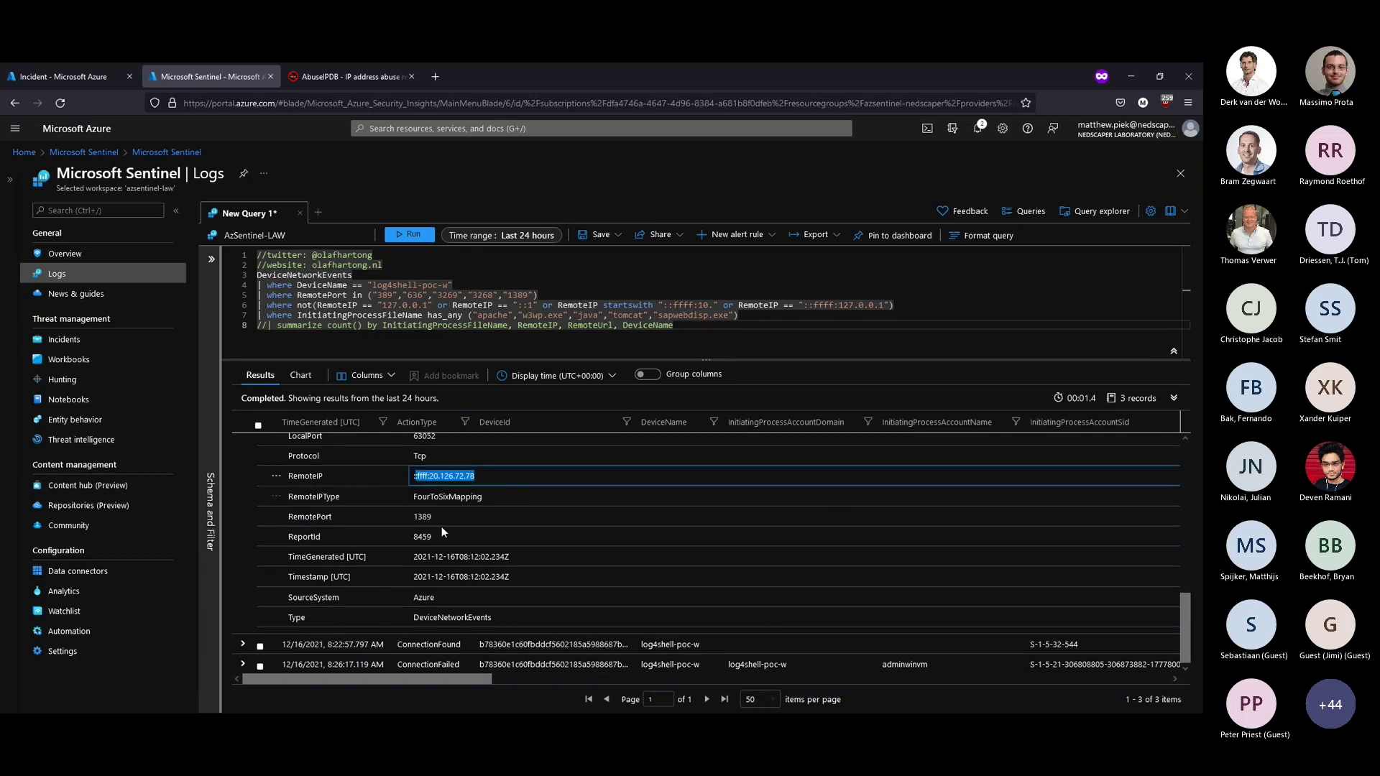
left_click_drag(418, 516, 443, 515)
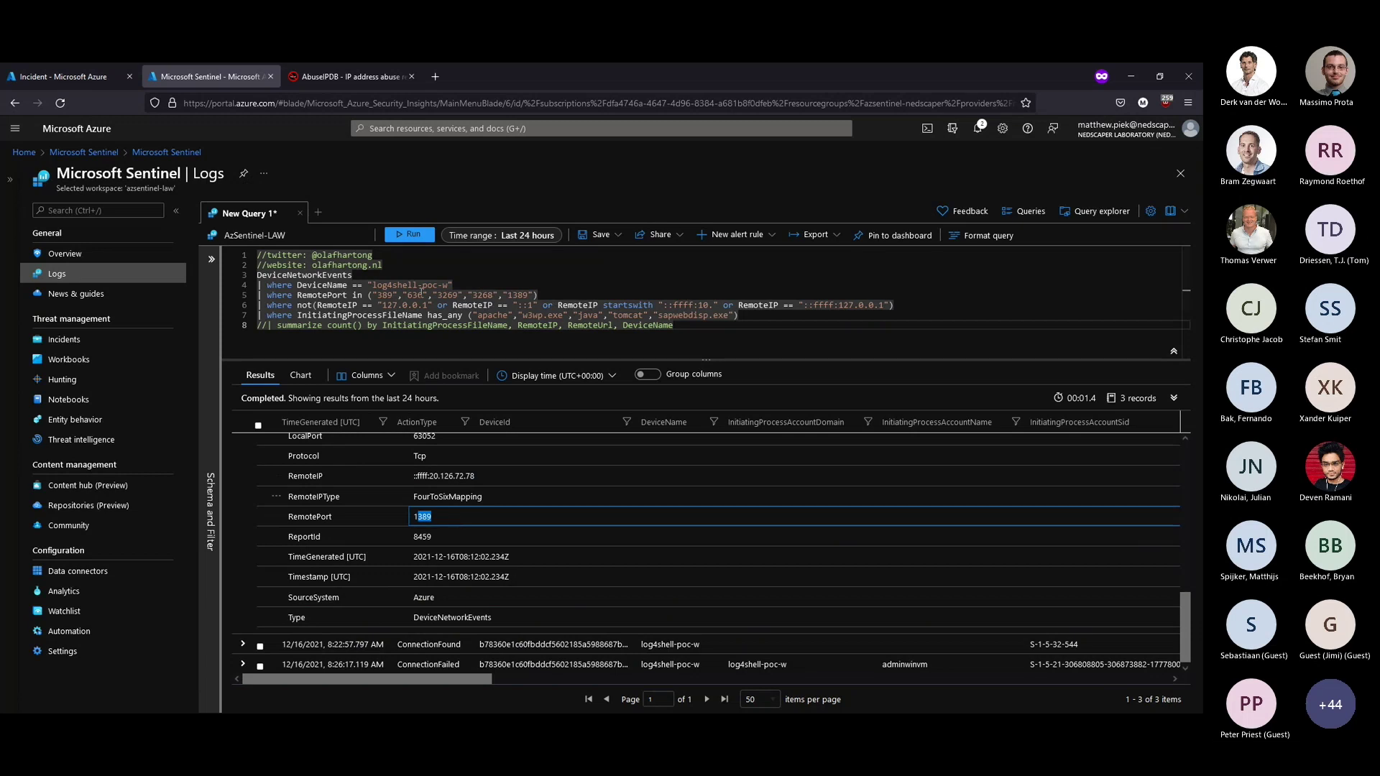
double_click(518, 295)
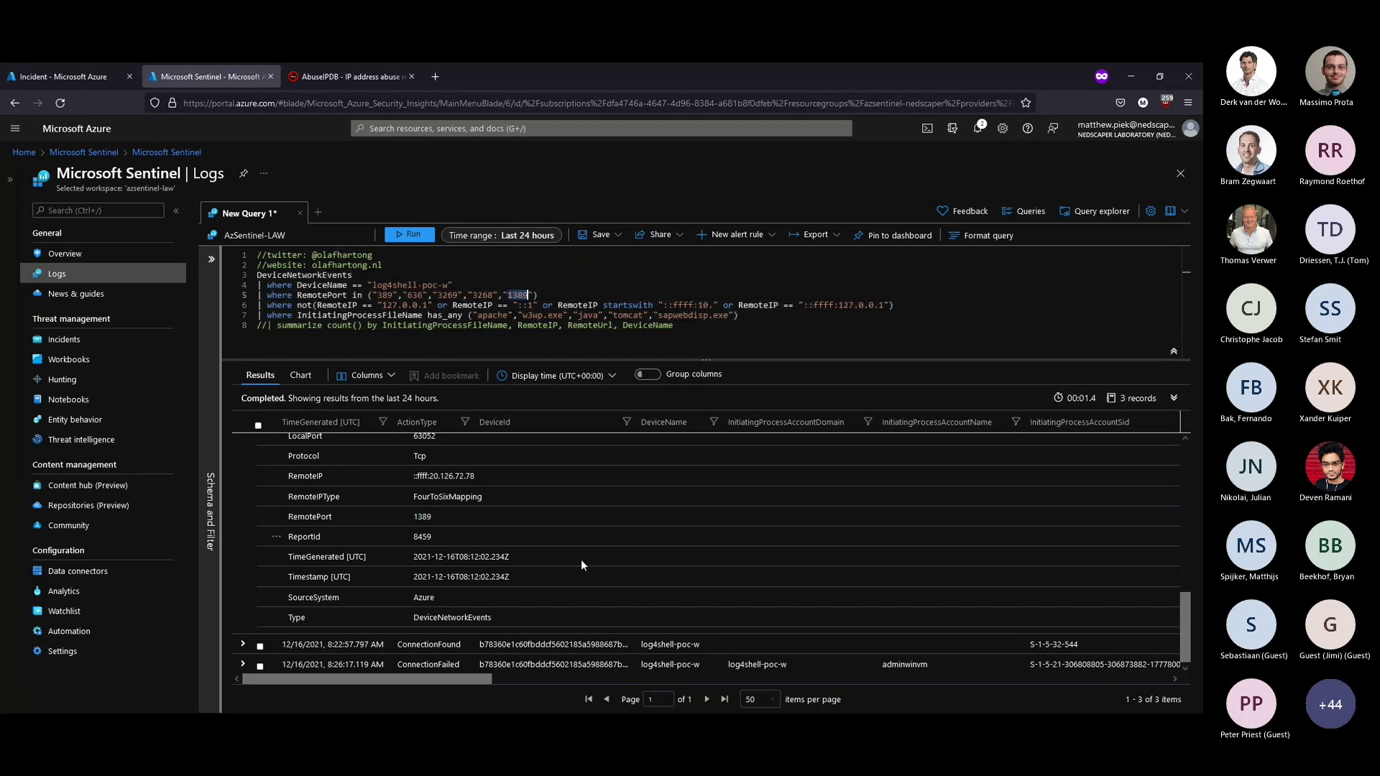
scroll(585, 558, "up", 1)
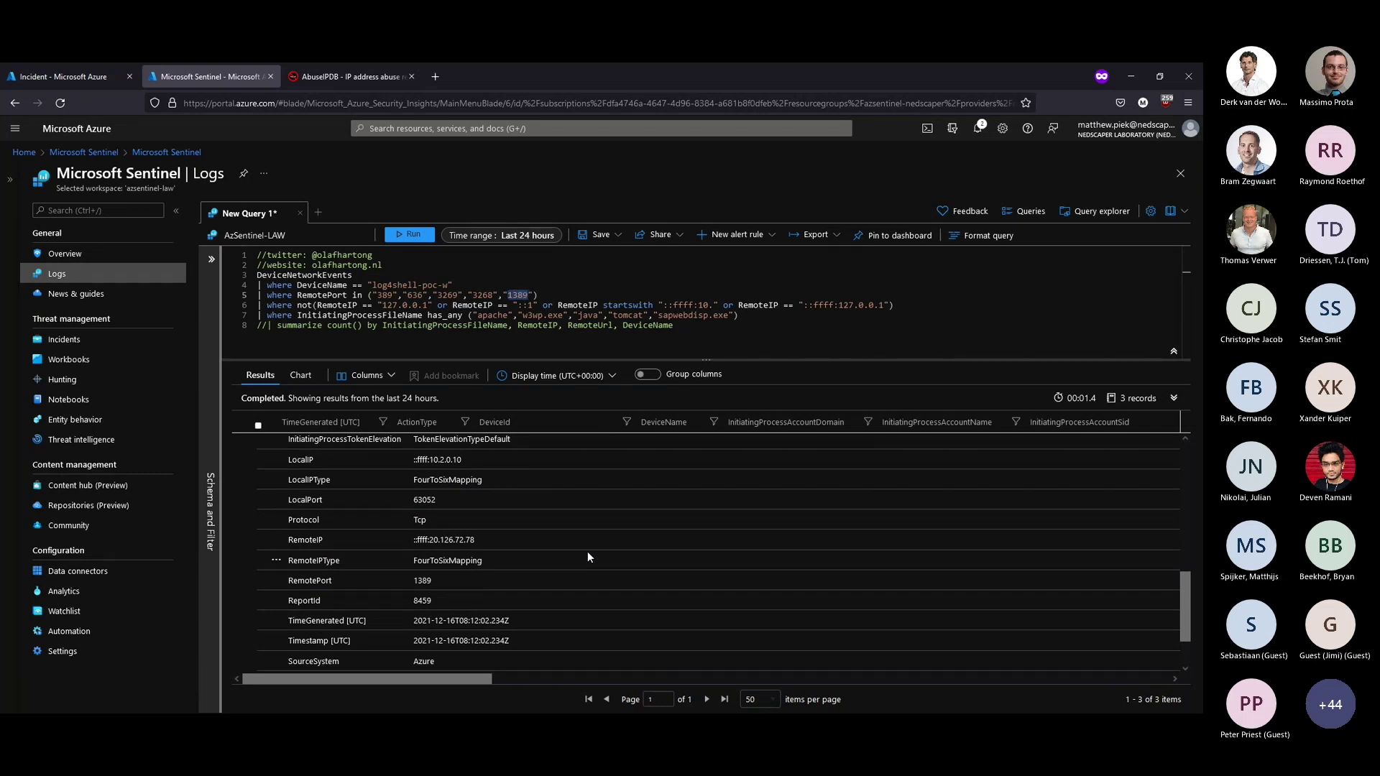
scroll(588, 552, "up", 5)
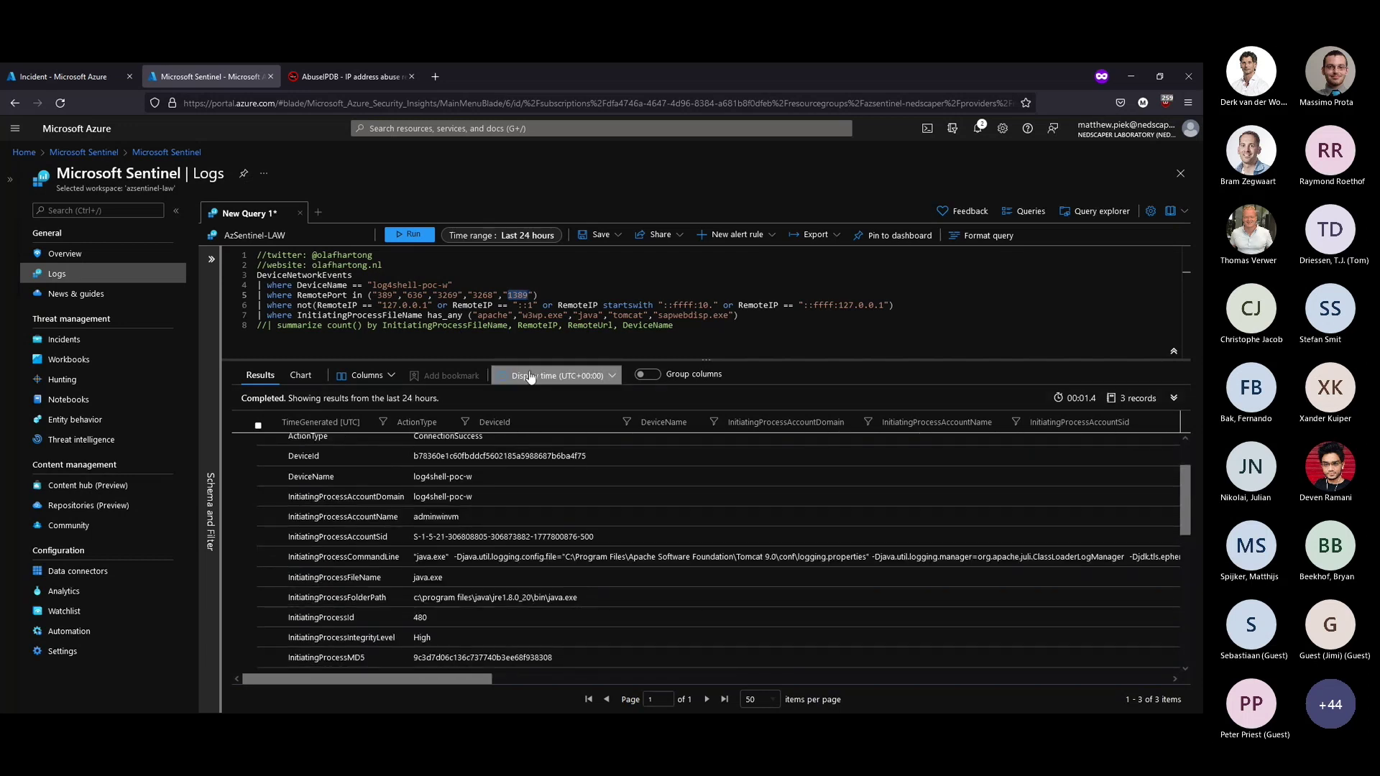
left_click(626, 337)
key("ctrl+a")
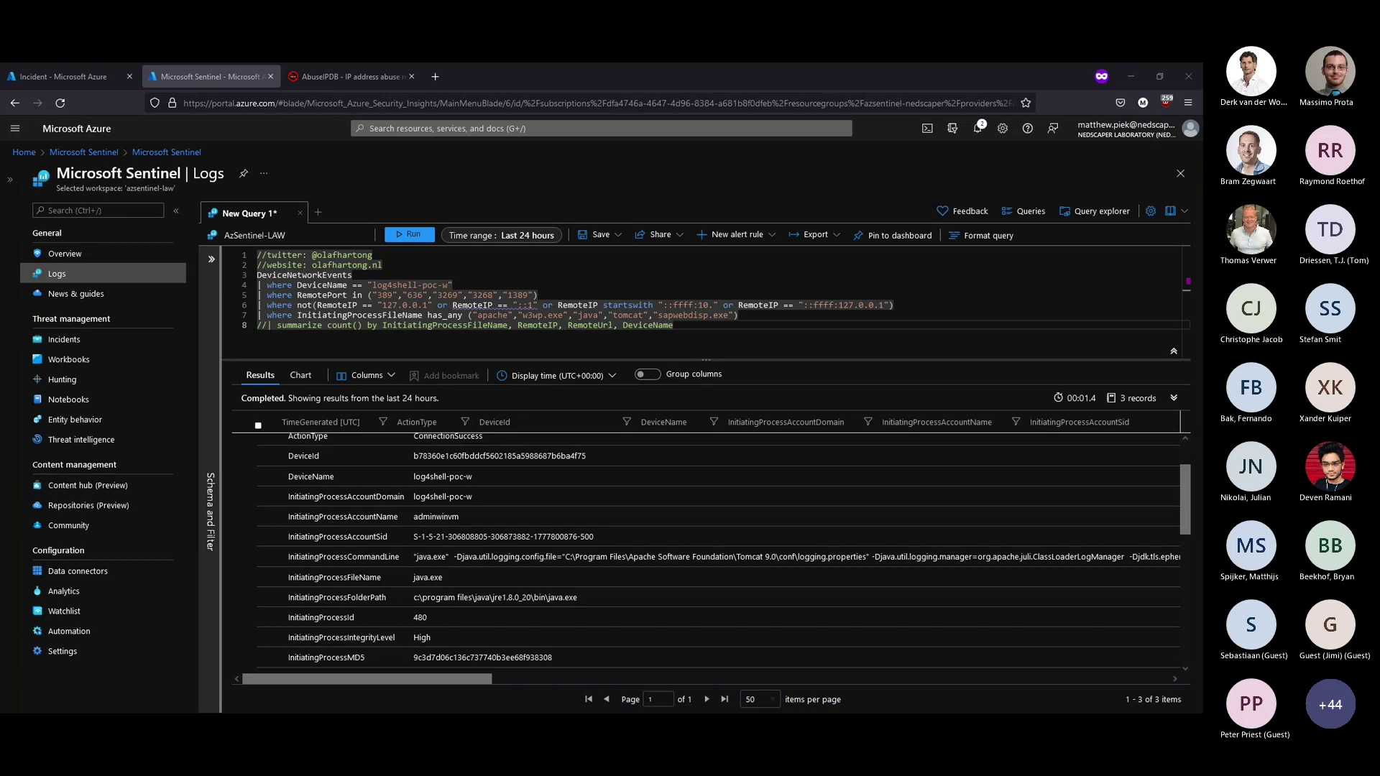
Step: In a new query, define IPList as external data from Azure Sentinel's Log4j_IOC_List.csv in CSV format, ignoring the first record, and call IPList
left_click(318, 212)
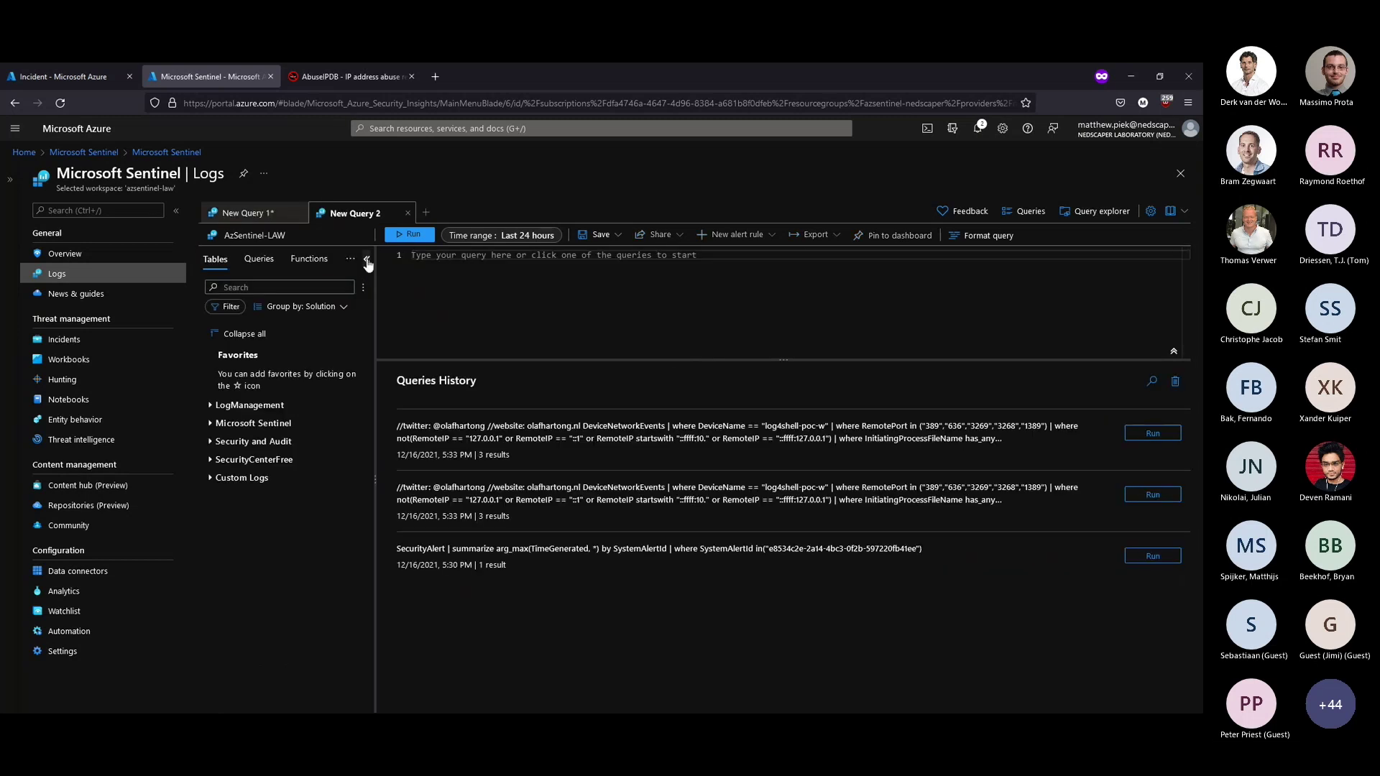
left_click(367, 259)
type("let IPList = externaldata(IPAddress:string)[@\"https://raw.githubusercontent.com/Azure/Azure-Sentinel/master/Sample%20Data/Feeds/Log4j_IOC_List.csv\"] with (format=\"csv\", ignoreFirstRecord=True); IPList")
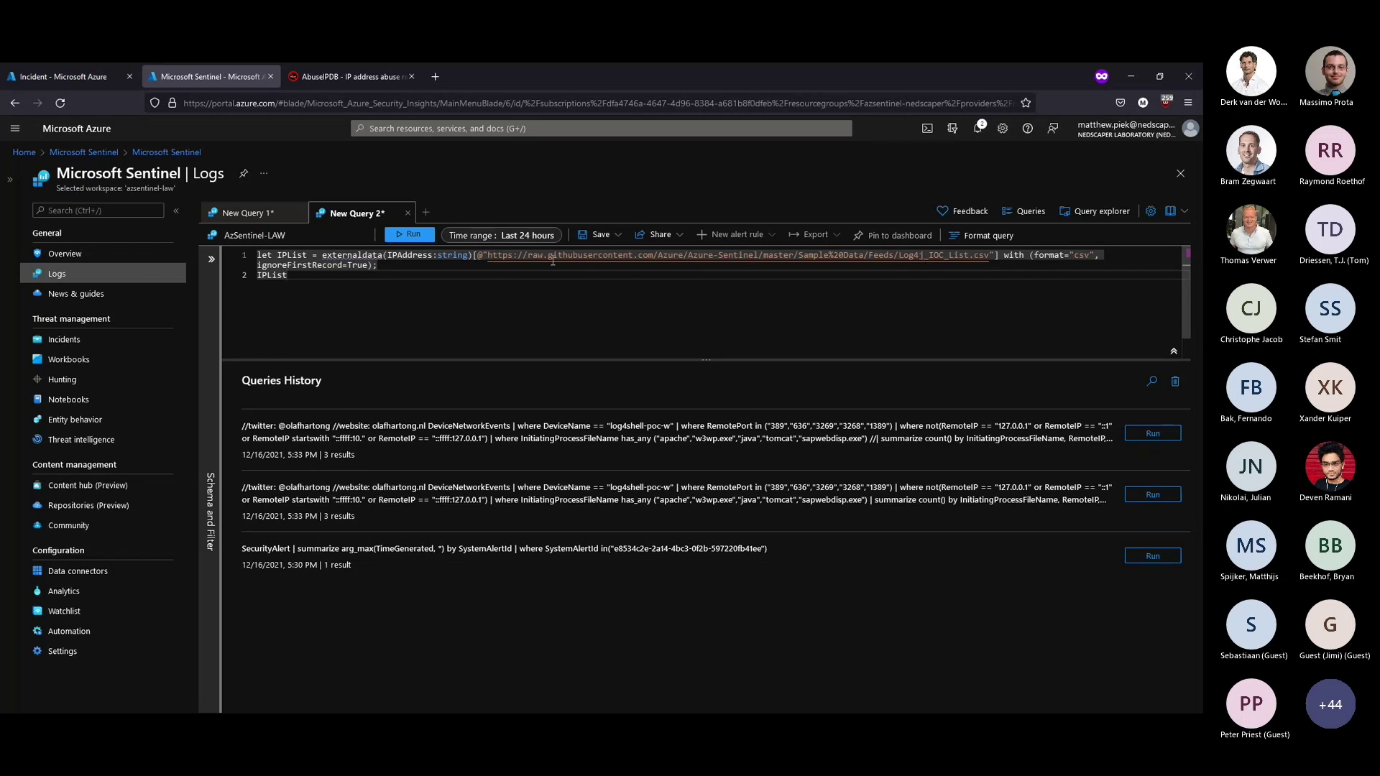
left_click_drag(501, 255, 759, 257)
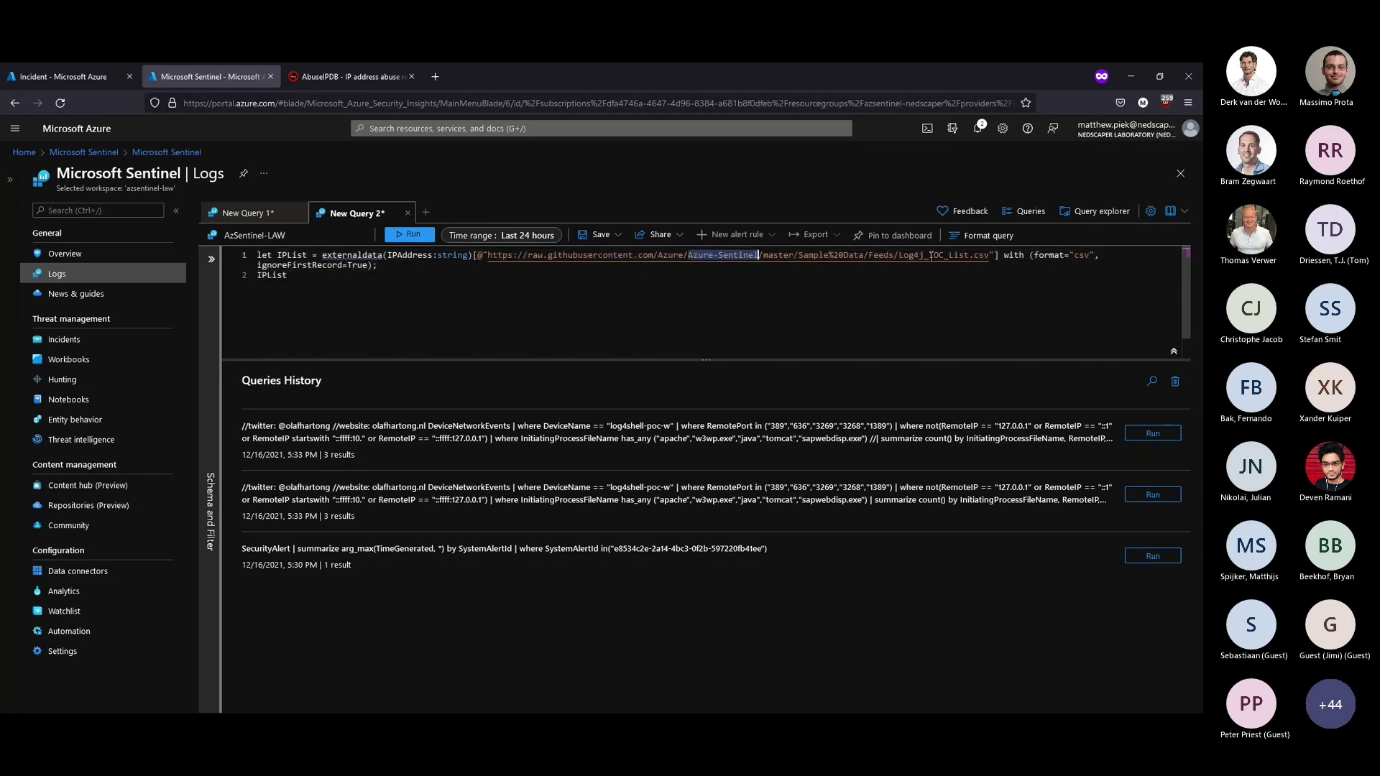
left_click_drag(904, 256, 1009, 255)
Step: Limit the IPList output with "take 100" and run the query to list the indicator IP addresses
left_click(337, 292)
key("Return")
key("BackSpace")
type("|")
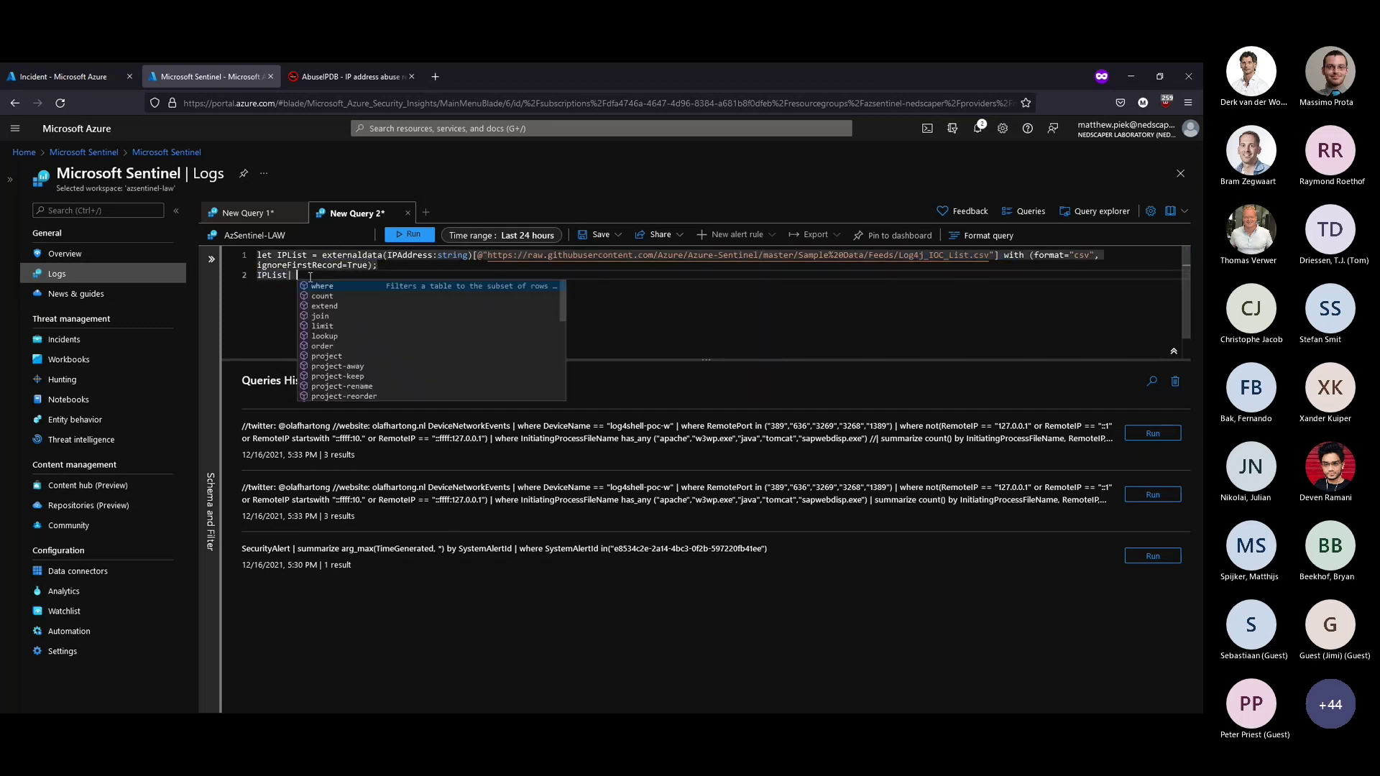
type(" take 100")
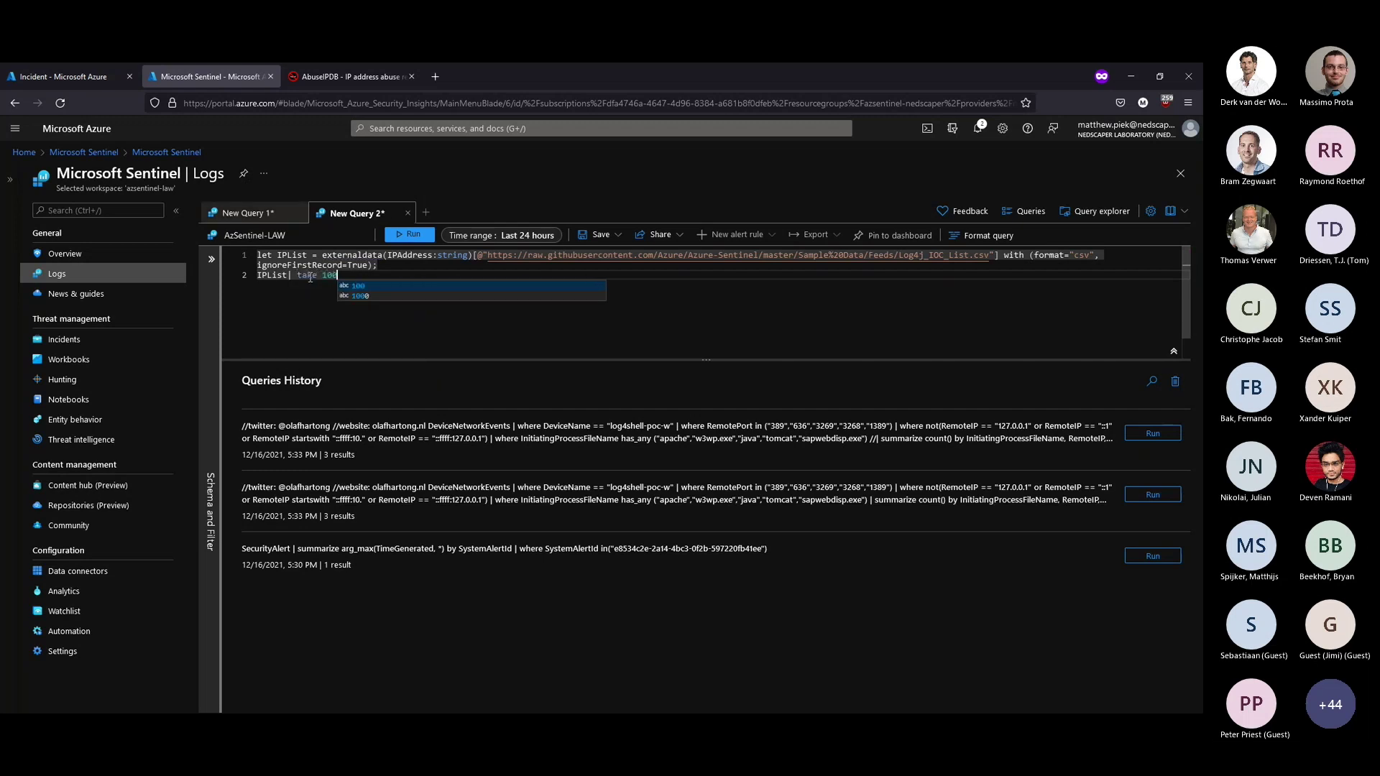
key("shift+Return")
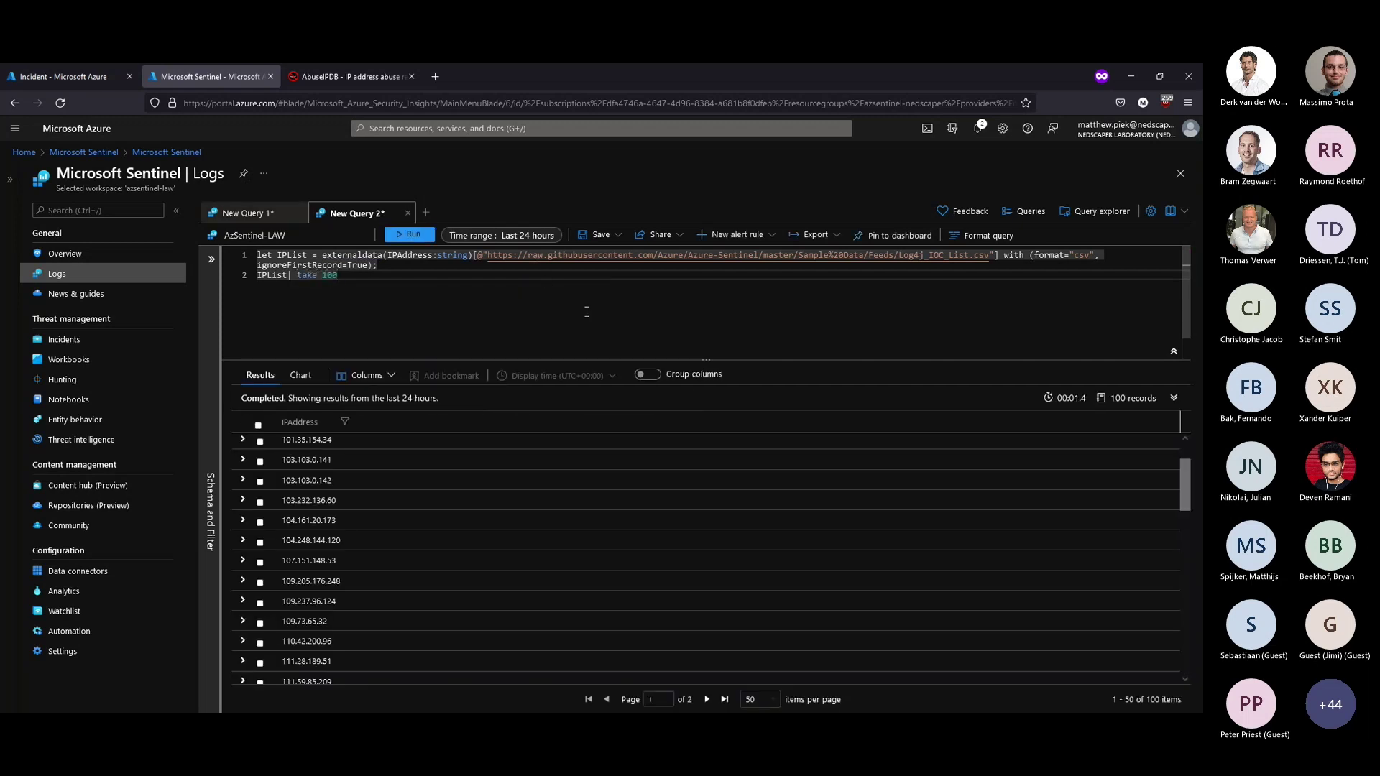
scroll(663, 520, "up", 2)
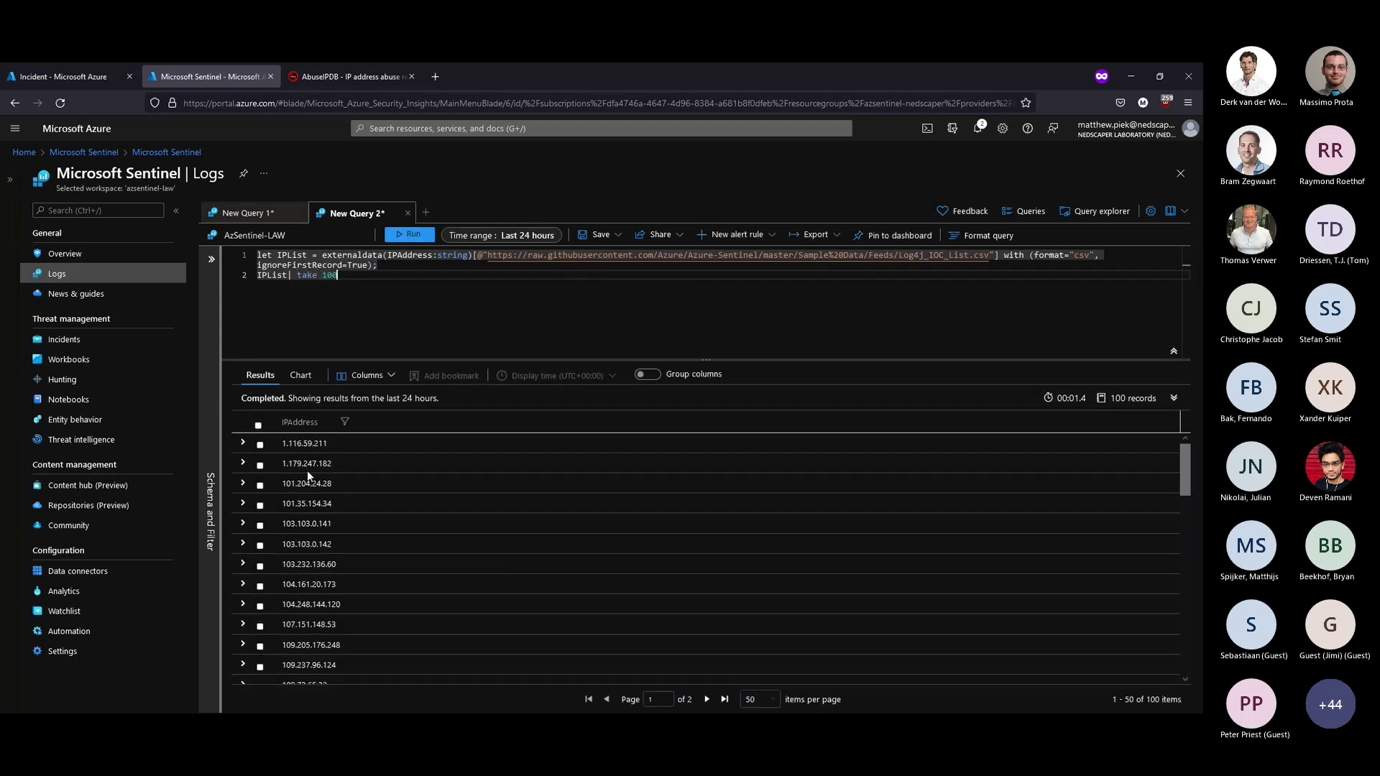
Step: Browse the listed indicator IP addresses and review the initiating process details of the ConnectionSuccess record in the first query
scroll(334, 486, "down", 7)
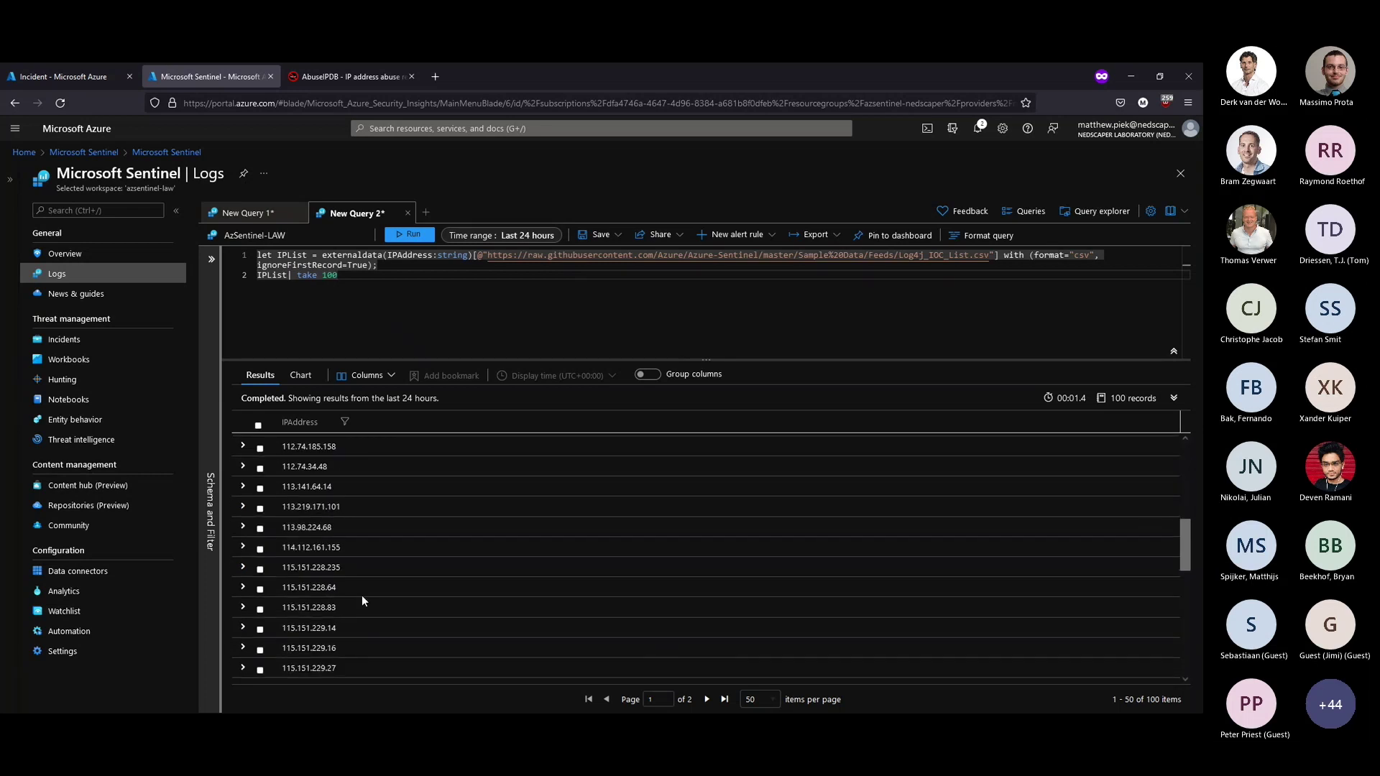
scroll(402, 584, "up", 7)
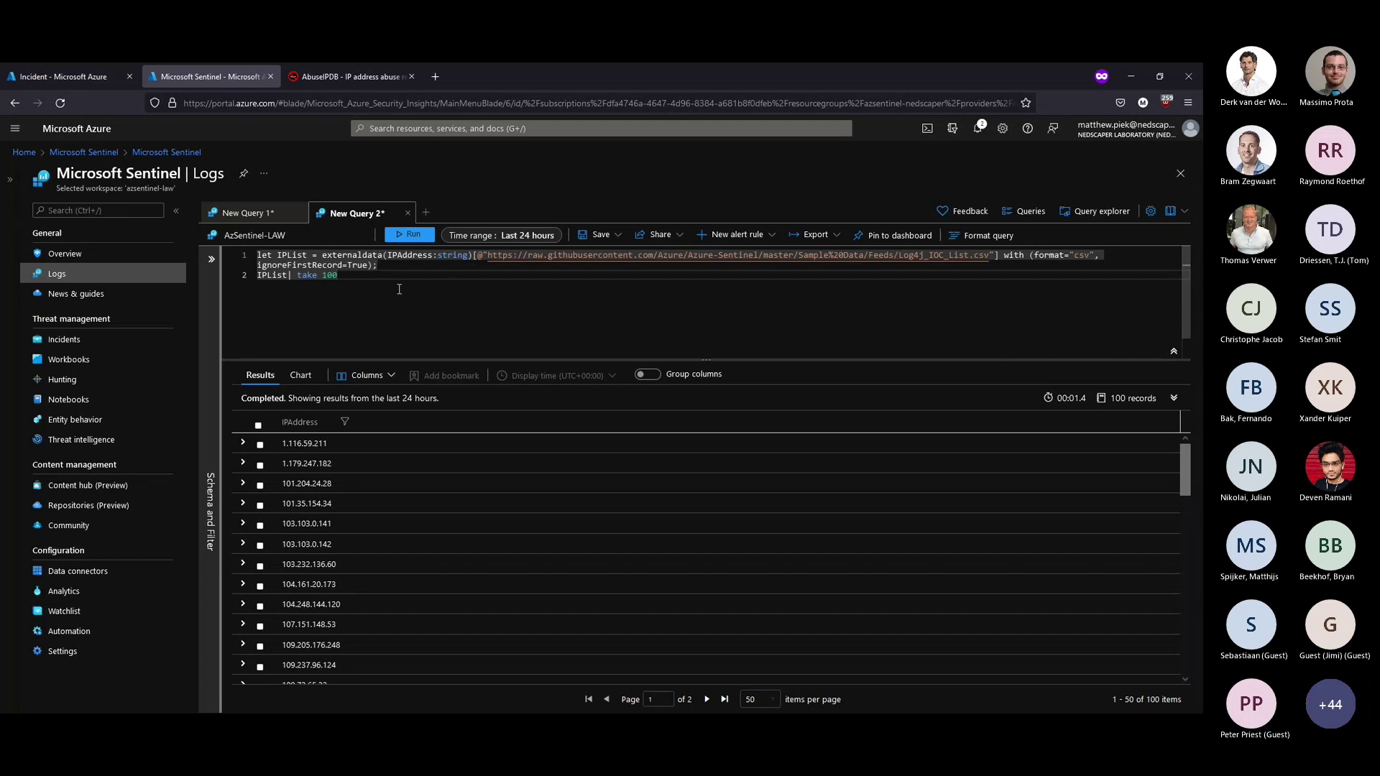
left_click(252, 211)
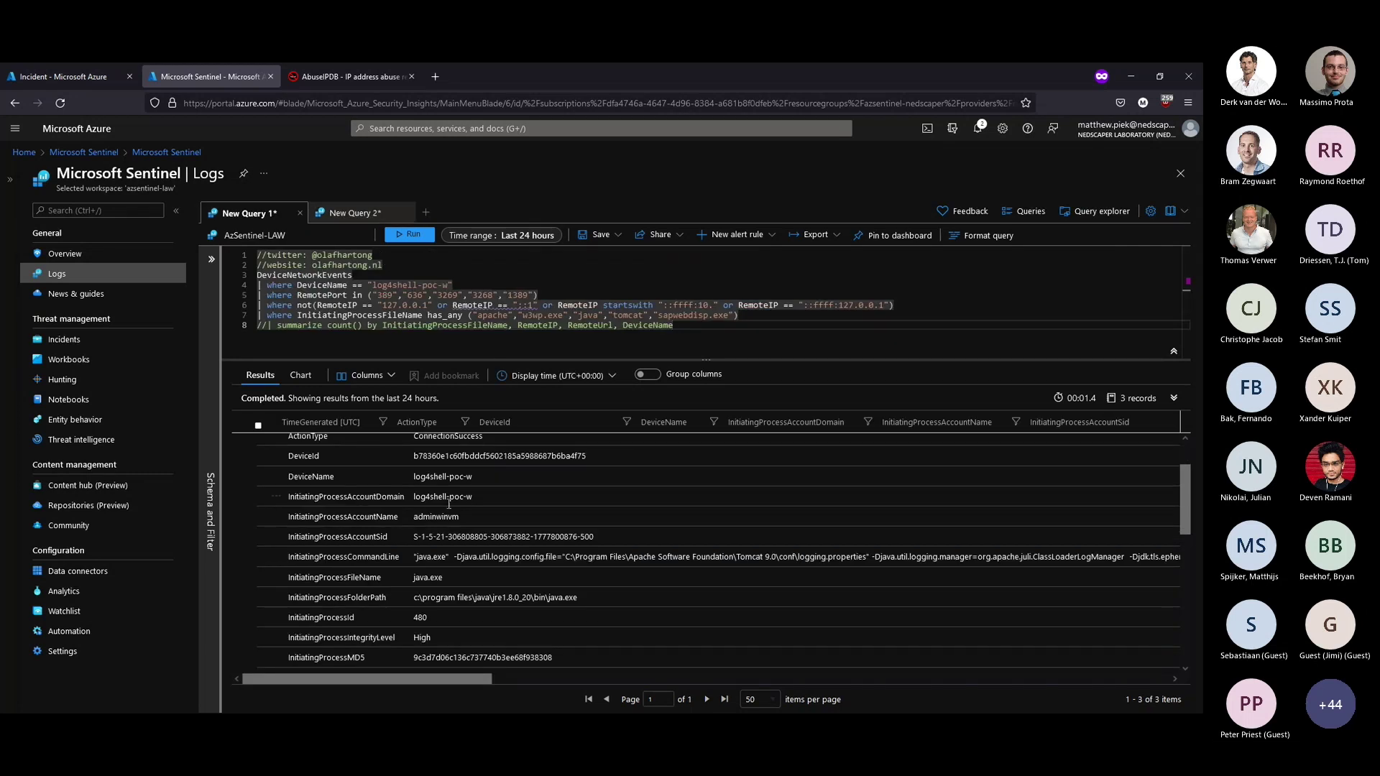
scroll(455, 515, "down", 1)
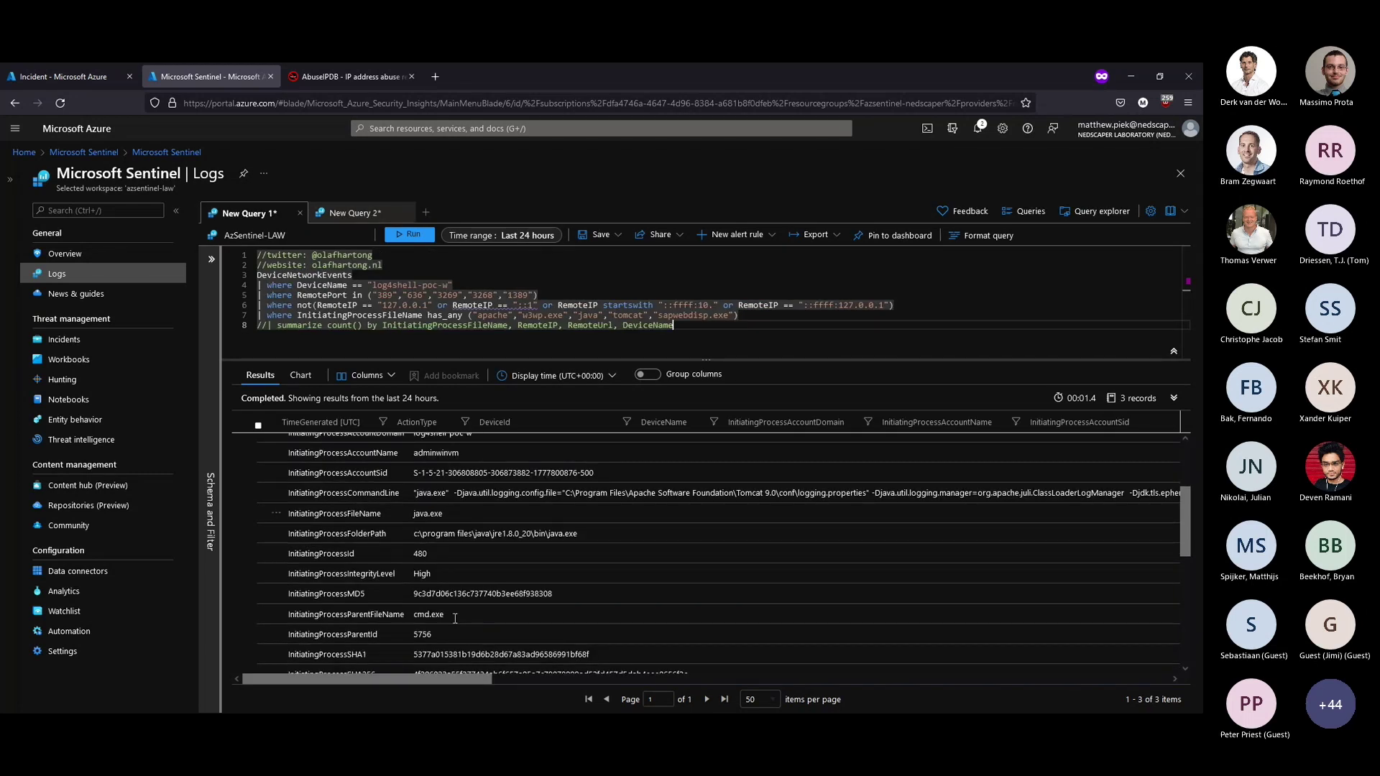
left_click(344, 213)
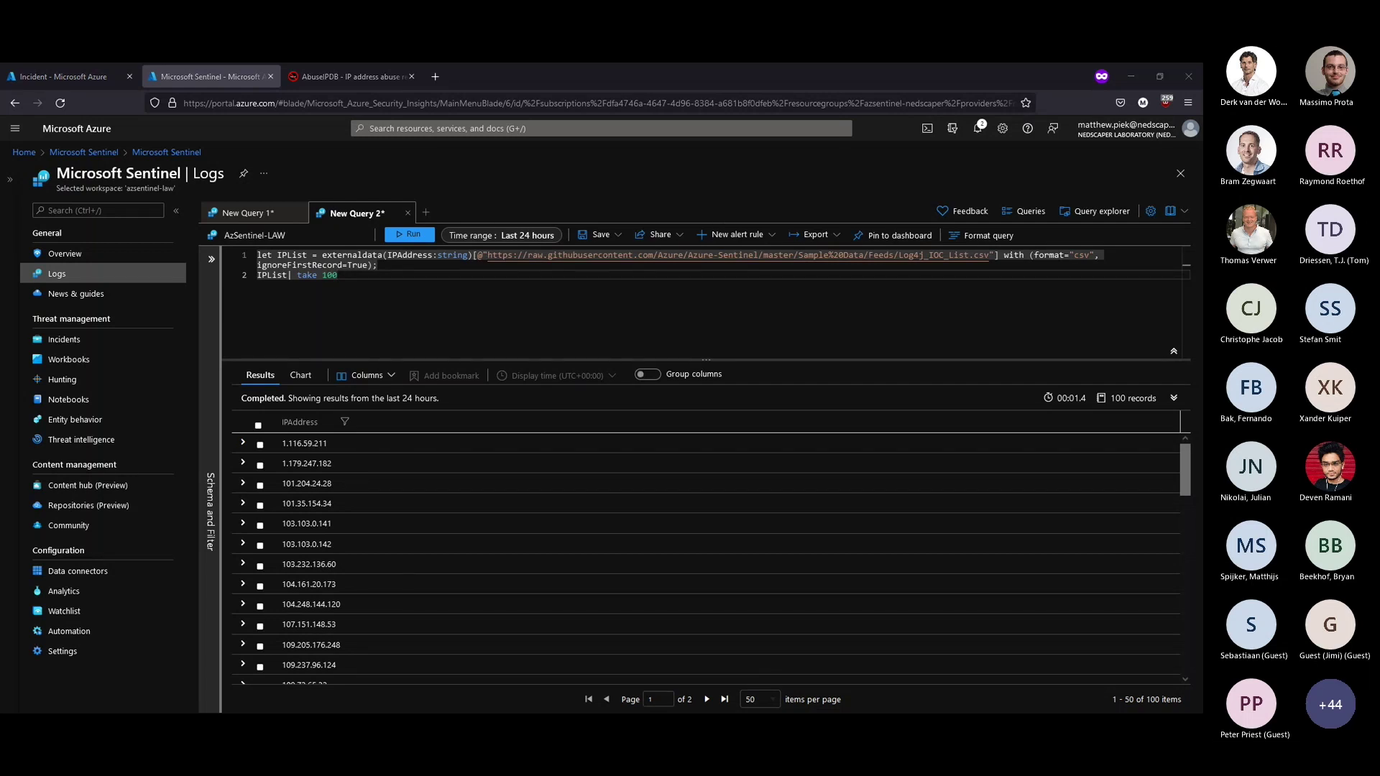
Step: In a new query, load Log4j_IOC_List.csv as IPList, define DemoTI with 50.10.50.10 and 61.71.20.22, and match one day of Device* RemoteIP against both
left_click(426, 212)
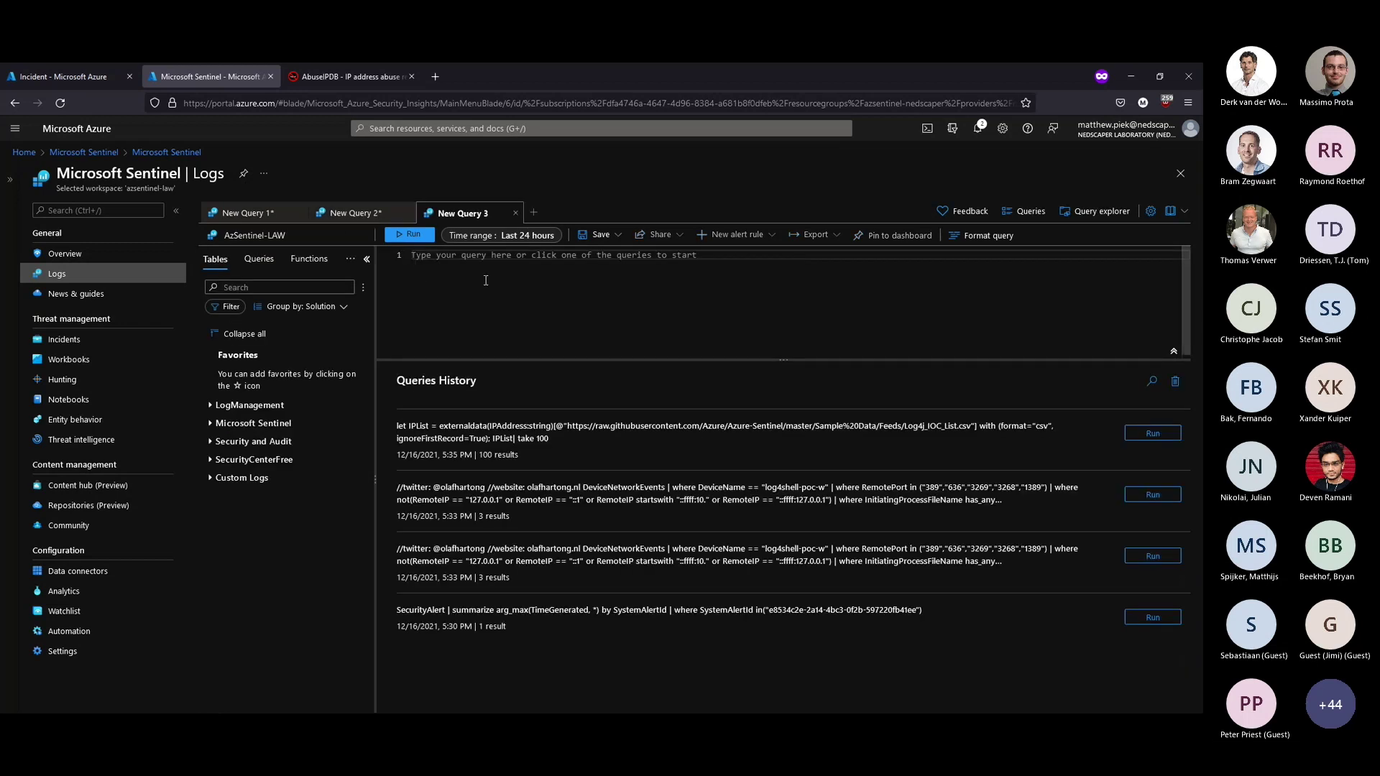
type("let IPList = externaldata(IPAddress:string)[@\"https://raw.githubusercontent.com/Azure/Azure-Sentinel/master/Sample%20Data/Feeds/Log4j_IOC_List.csv\"] with (format=\"csv\", ignoreFirstRecord=True); let DemoTI = dynamic (['50.10.50.10', '61.71.20.22']); union Device* | where TimeGenerated > ago(1d) | where RemoteIP  in (DemoTI) or RemoteIP in (IPList)")
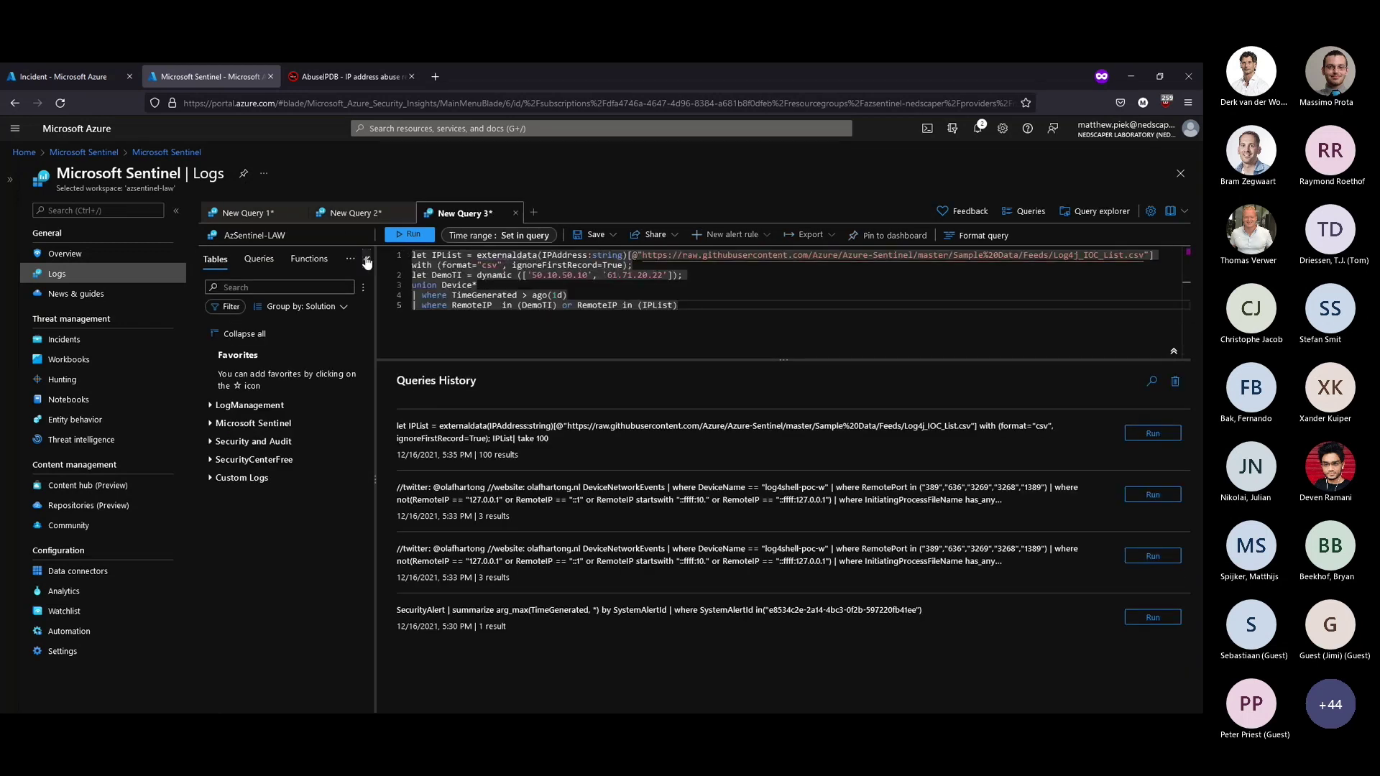
left_click(367, 259)
Step: Review the IPList and DemoTI definitions and run the query against the Device* tables
left_click_drag(258, 255, 378, 266)
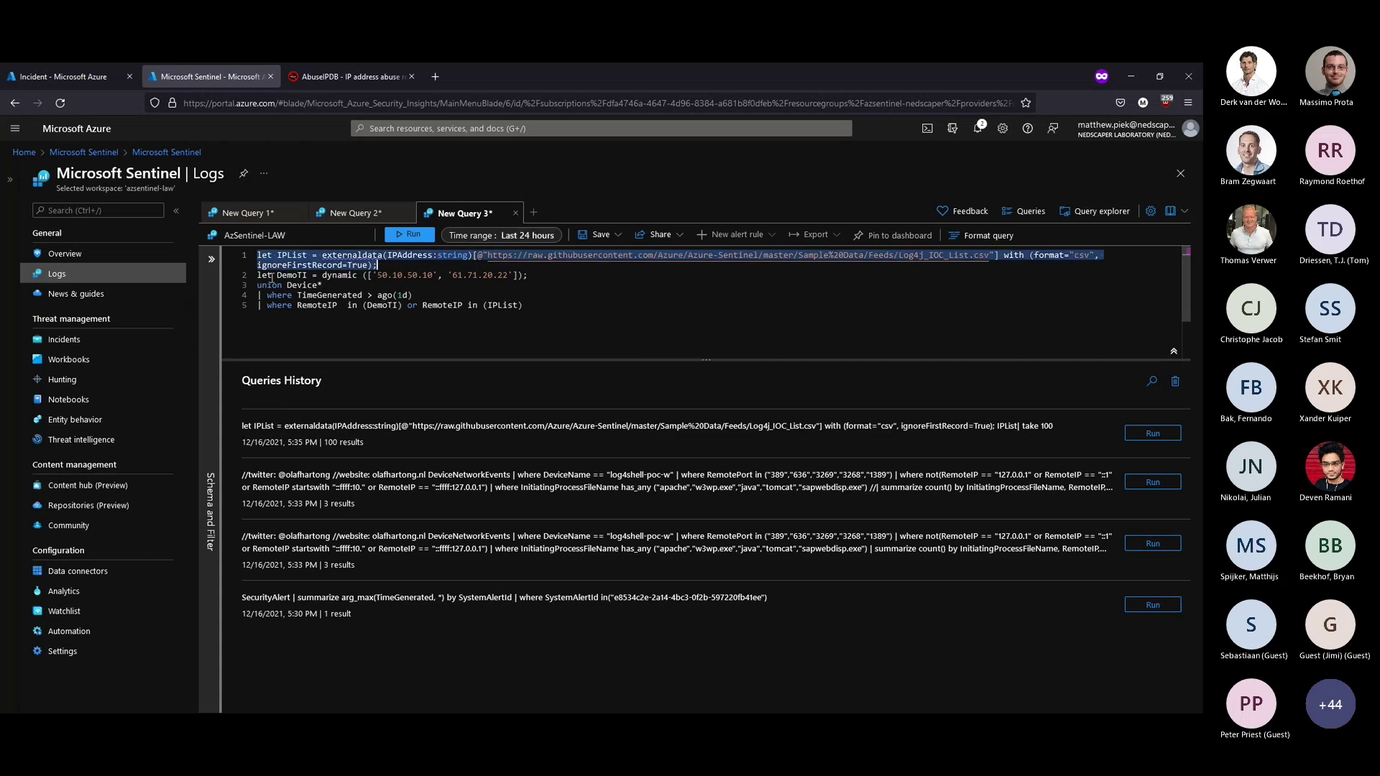
left_click_drag(257, 276, 508, 274)
key("ctrl+a")
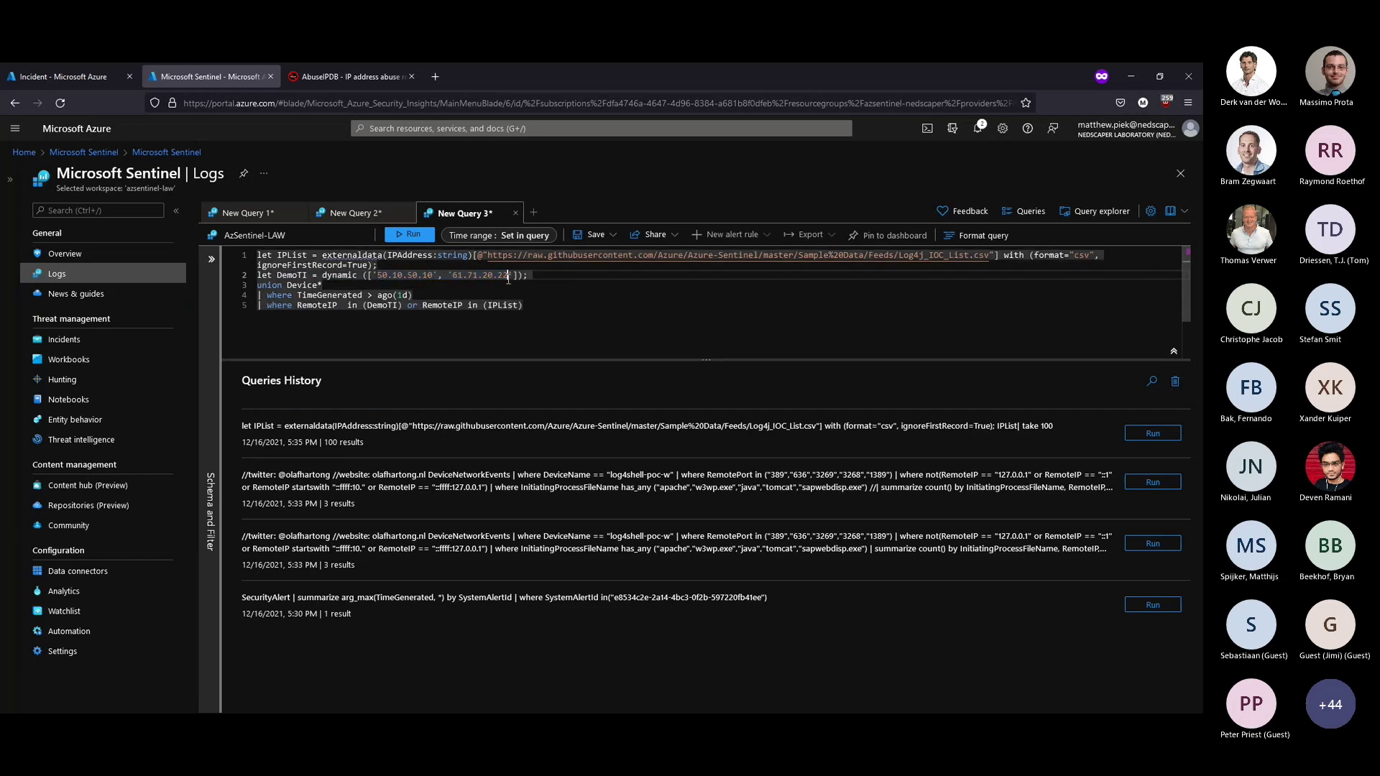
left_click(407, 234)
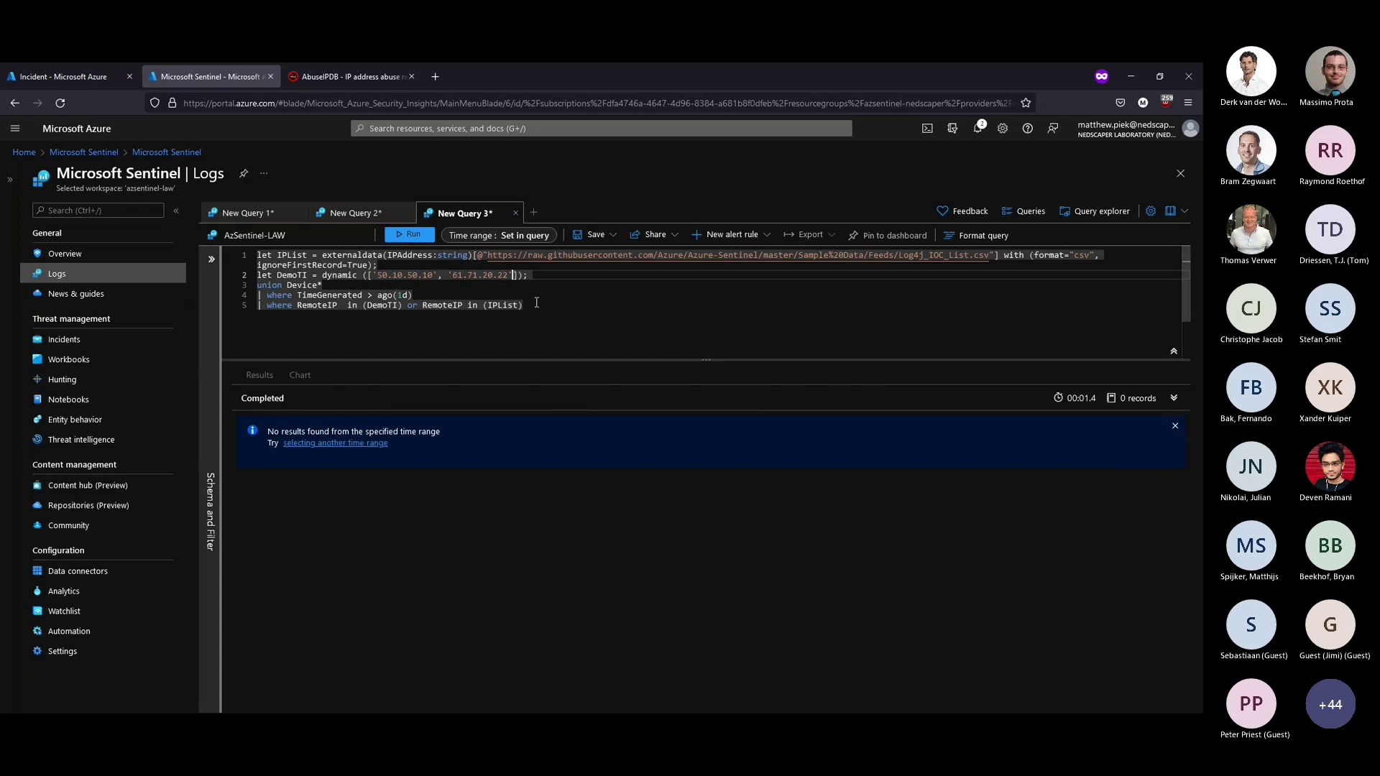
Step: Add the ConnectionSuccess record's RemoteIP 20.126.72.78 from the first query to the DemoTI list
type(",'")
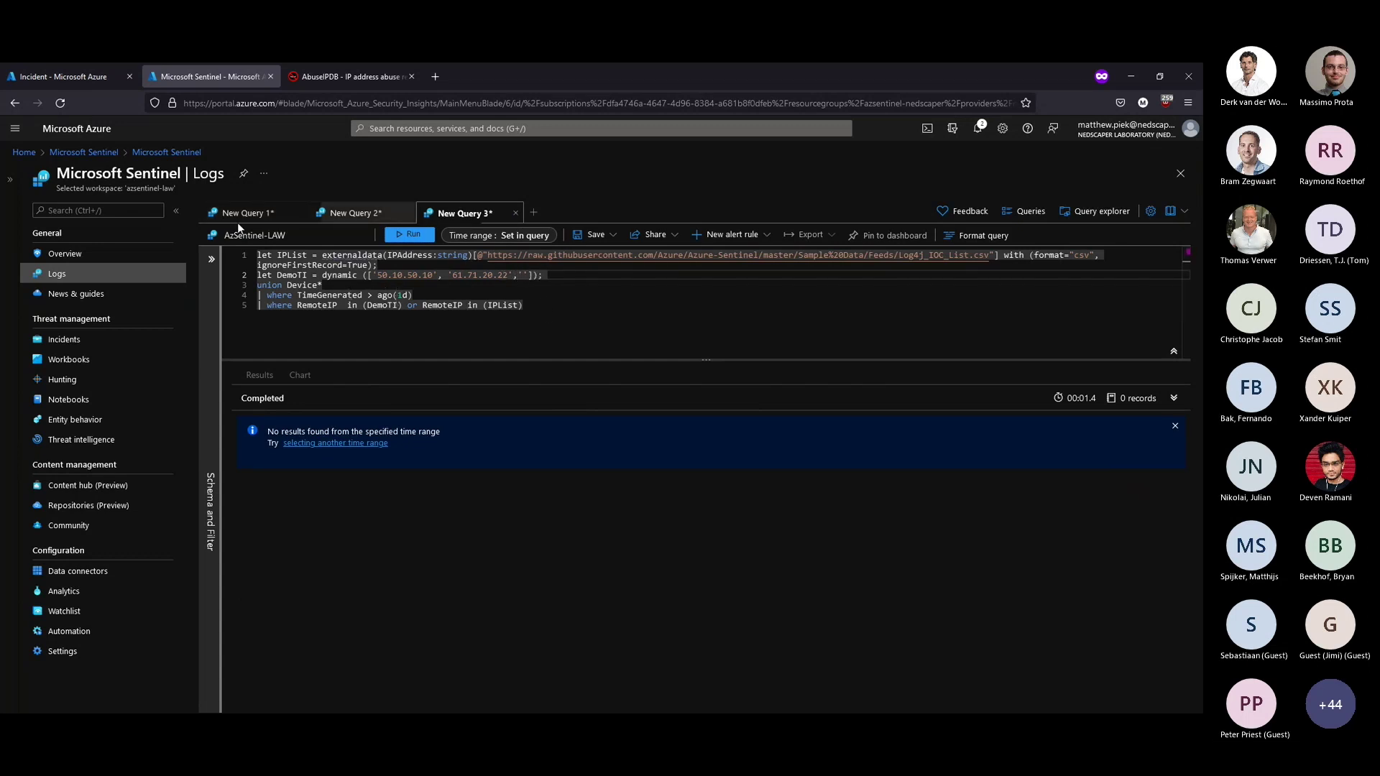
left_click(246, 213)
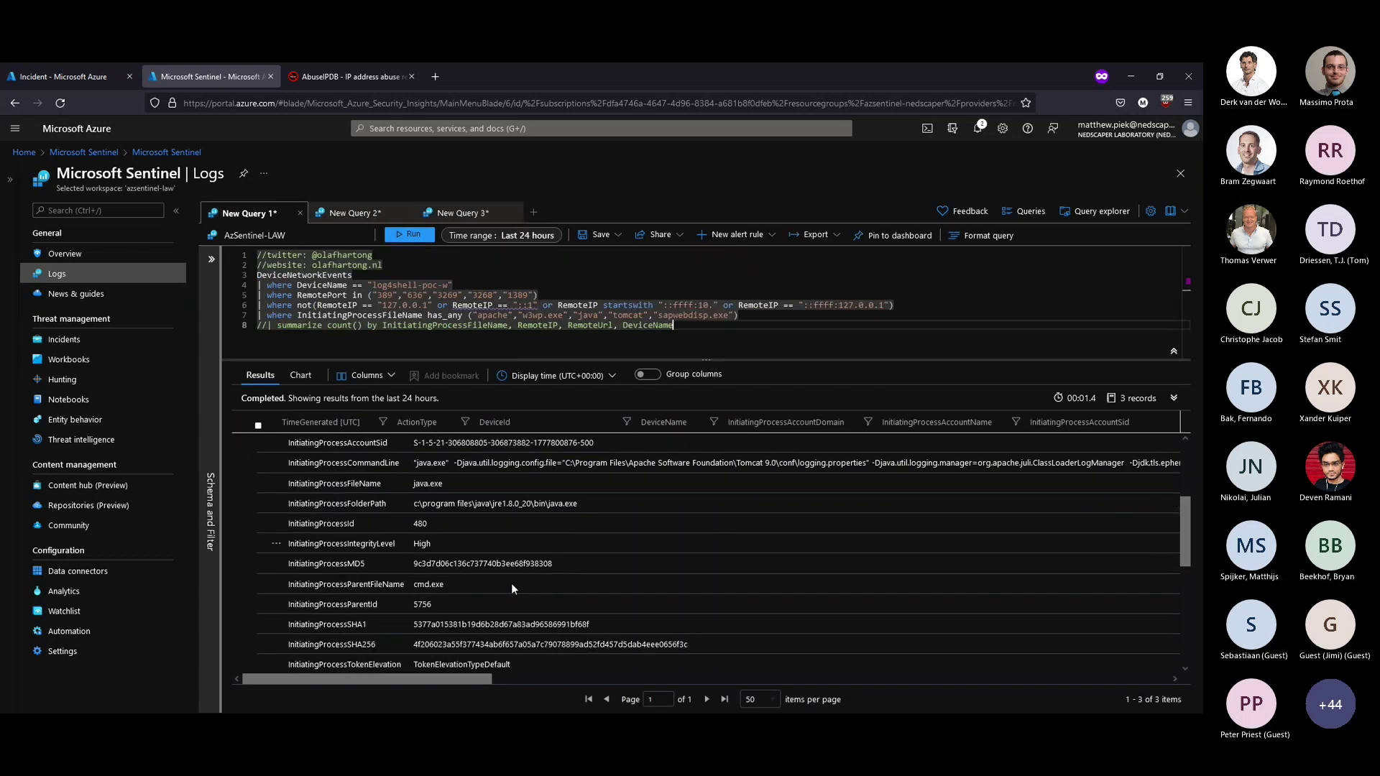
scroll(477, 563, "down", 3)
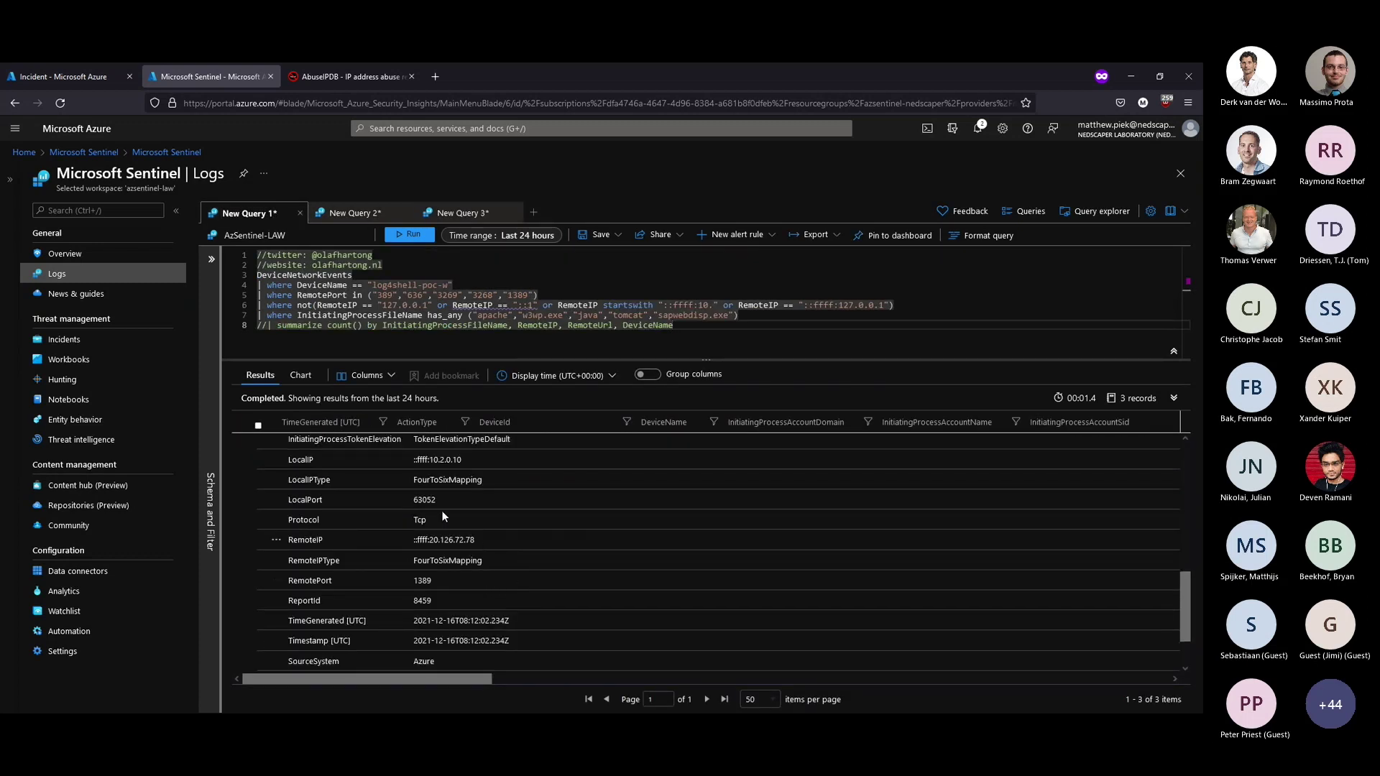
scroll(477, 555, "down", 3)
scroll(456, 520, "up", 3)
left_click_drag(440, 460, 468, 460)
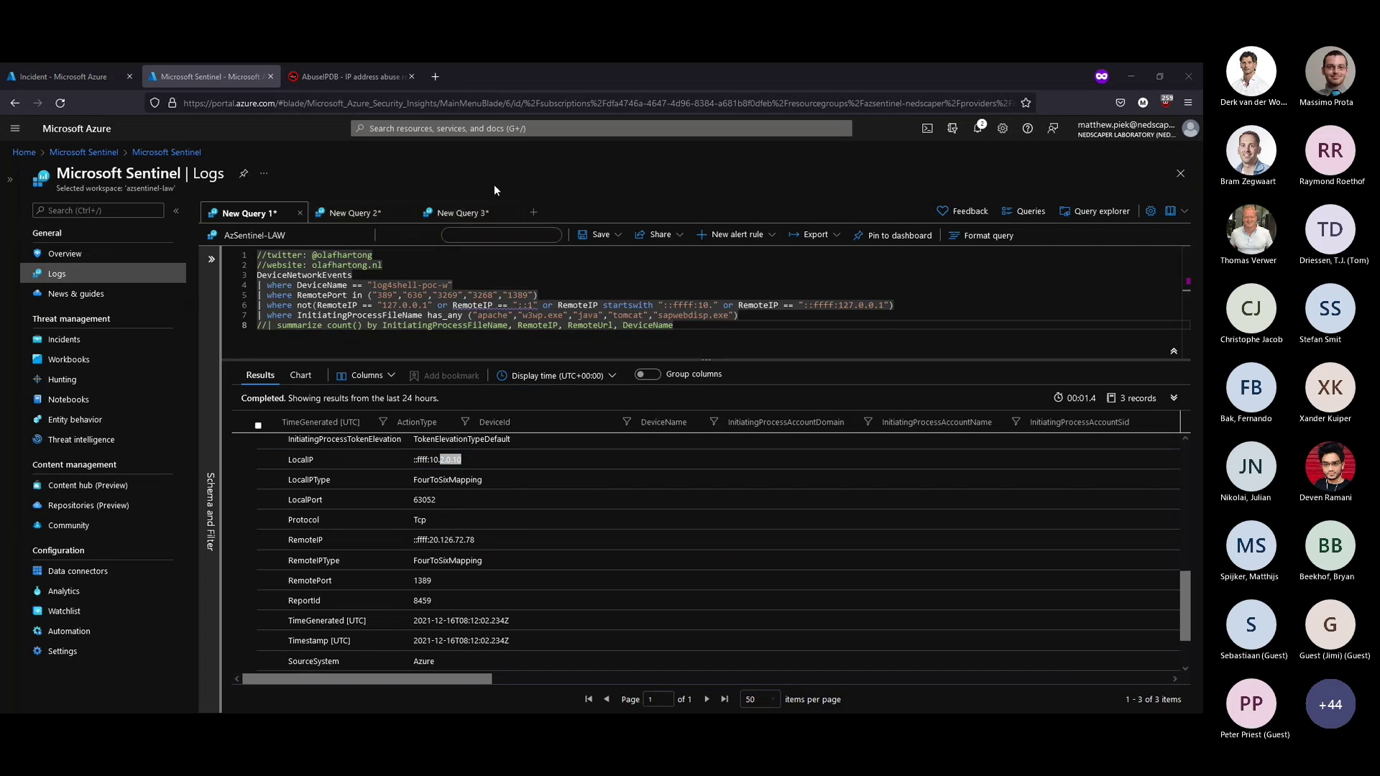
left_click(475, 212)
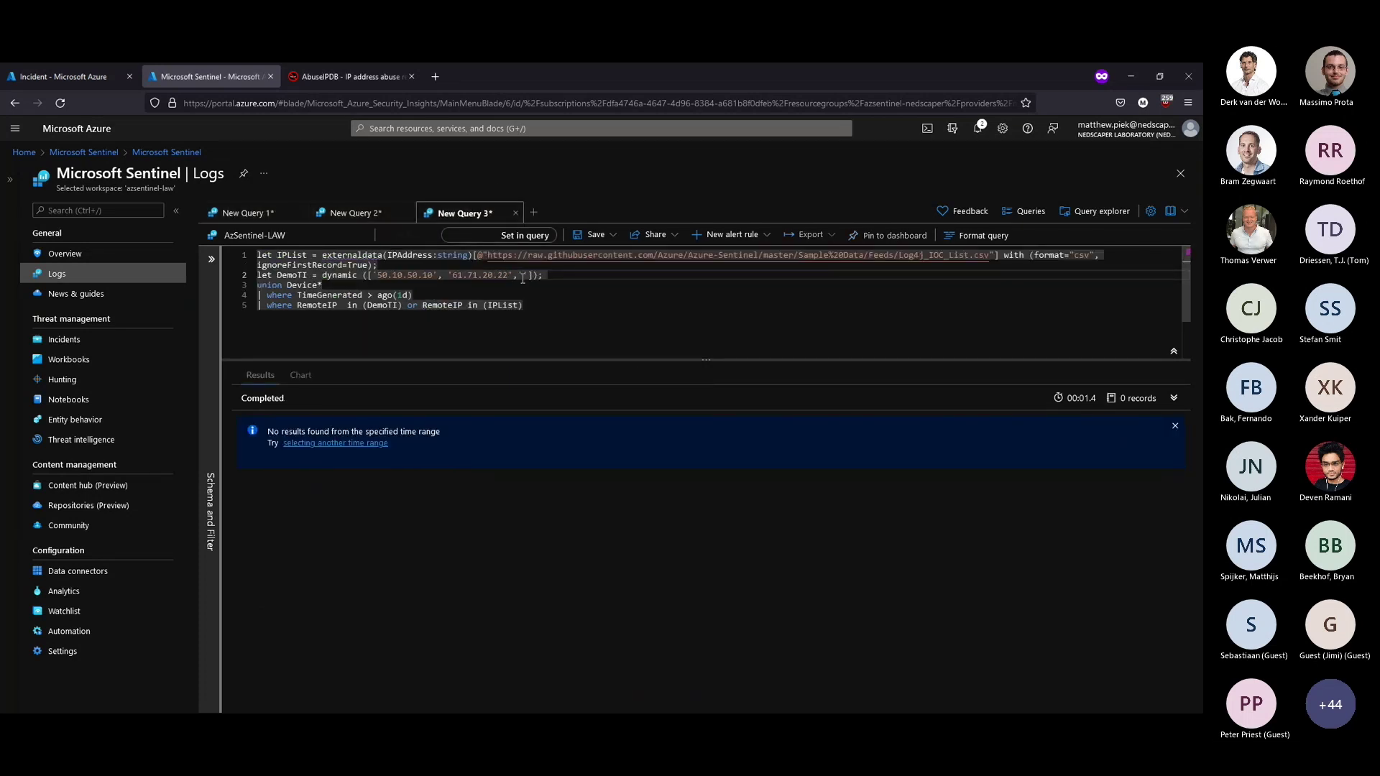
type("20.126.72.78")
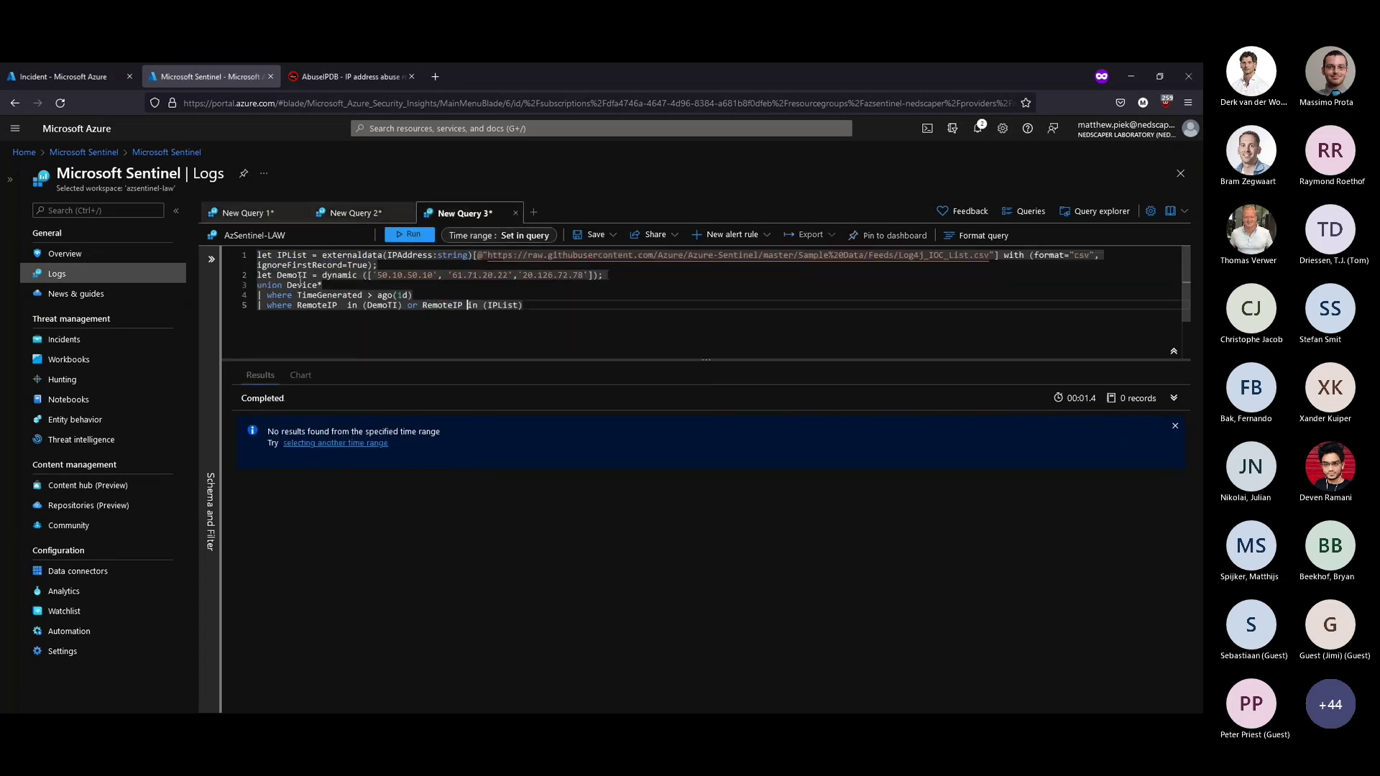
Step: Review how the query matches RemoteIP in Device* tables against DemoTI and IPList, and run it with the extended list
left_click(369, 283)
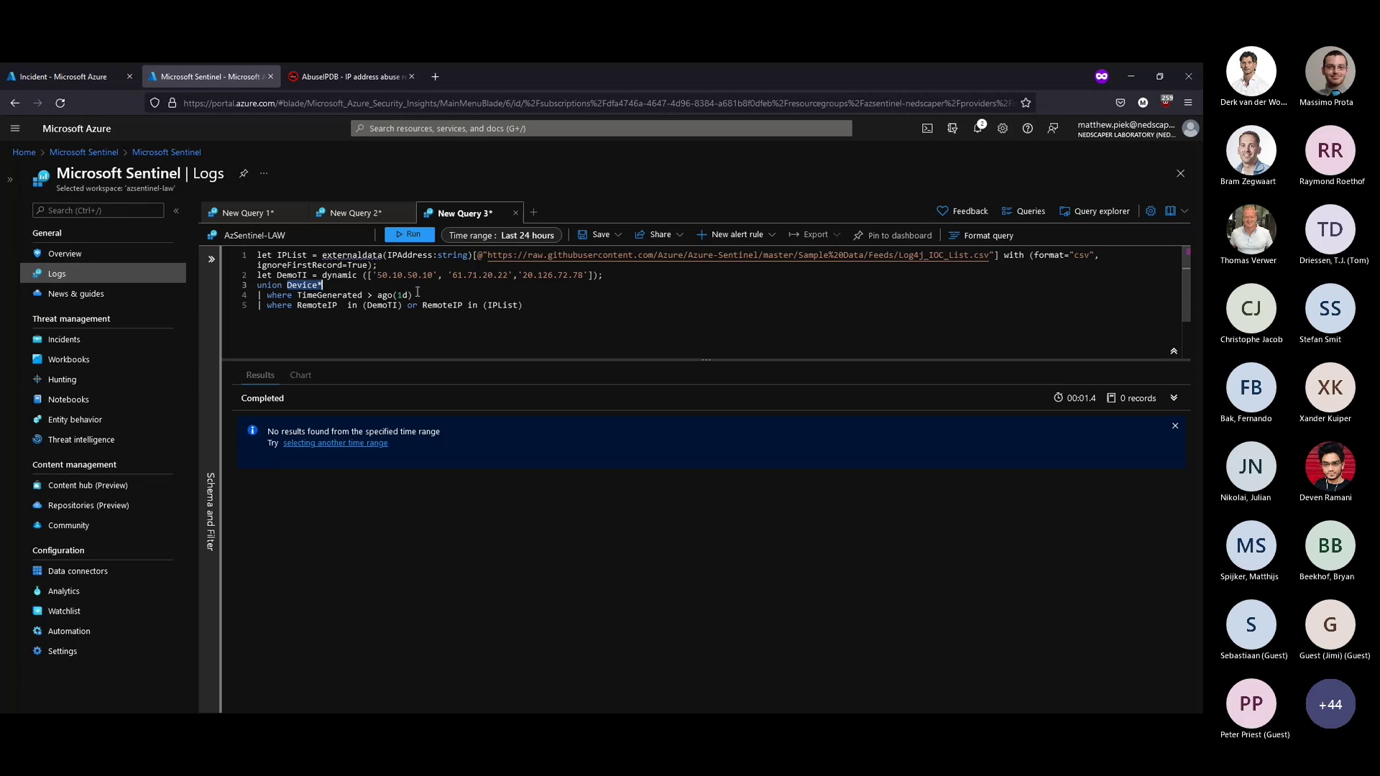
key("ctrl+a")
left_click_drag(267, 306, 407, 307)
double_click(328, 306)
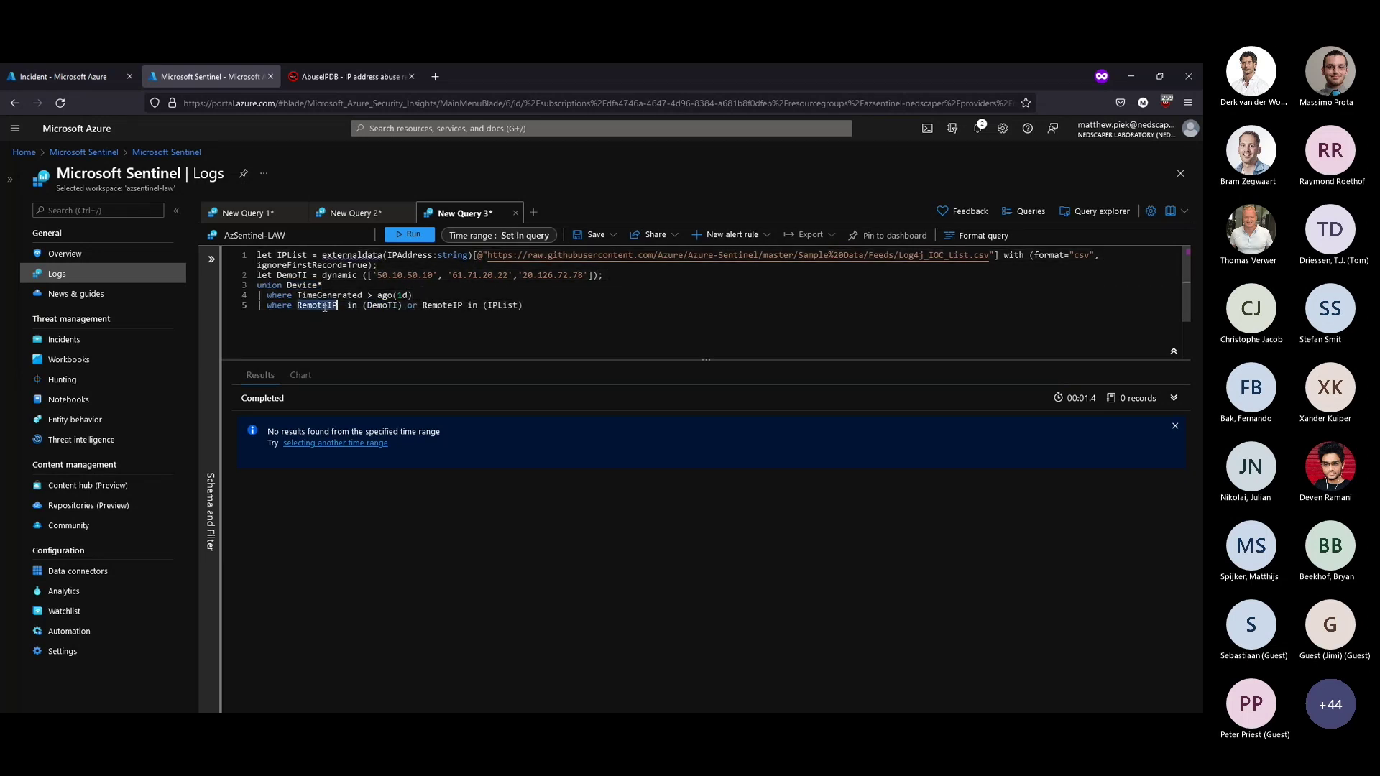
double_click(376, 307)
left_click_drag(287, 275, 603, 276)
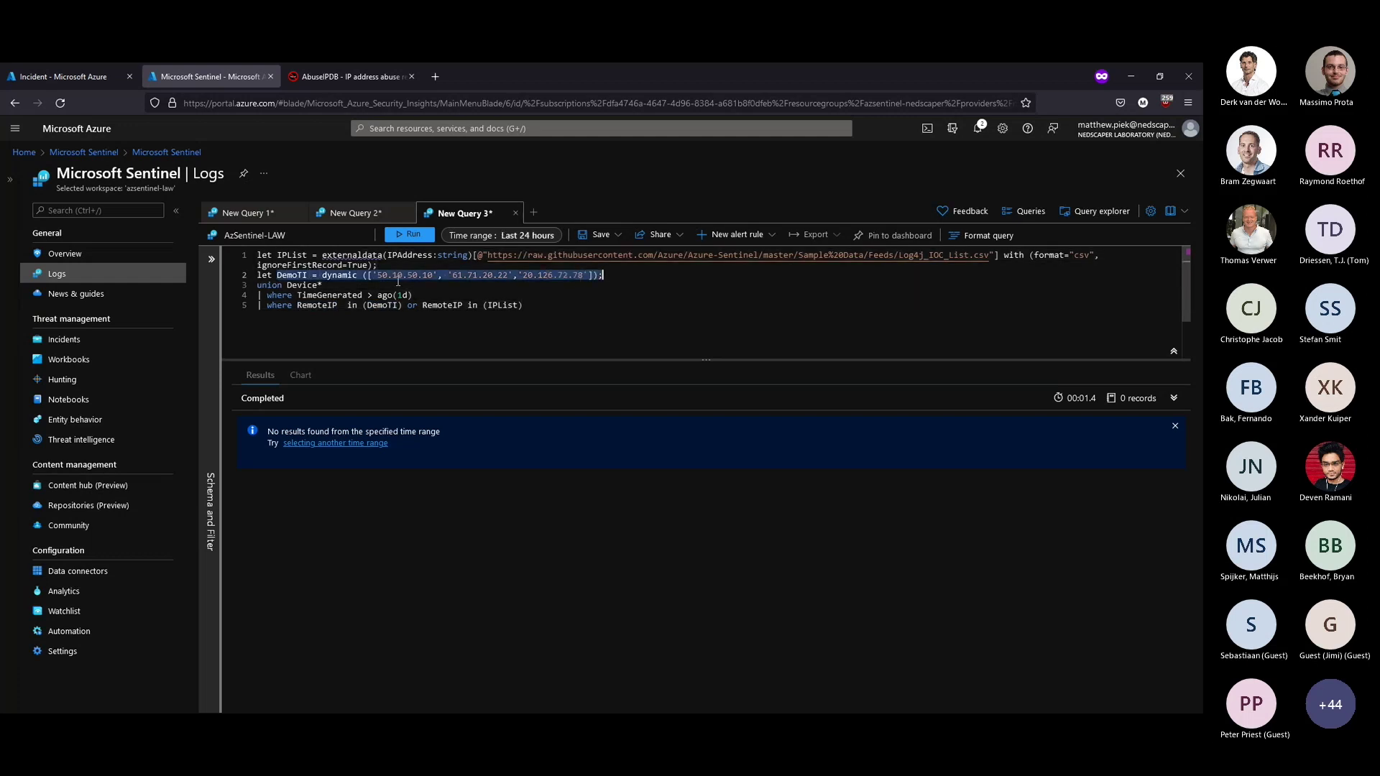
double_click(490, 306)
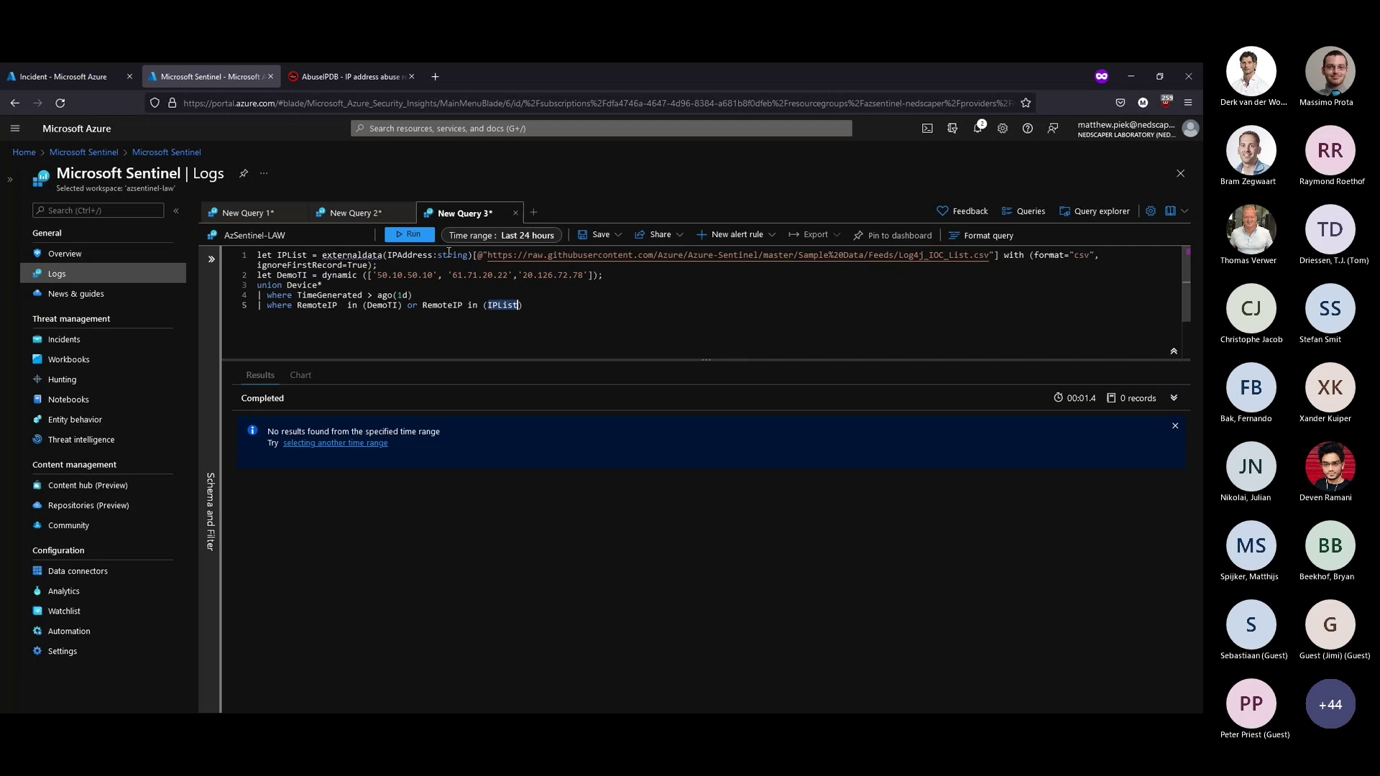
key("ctrl+a")
key("shift+Return")
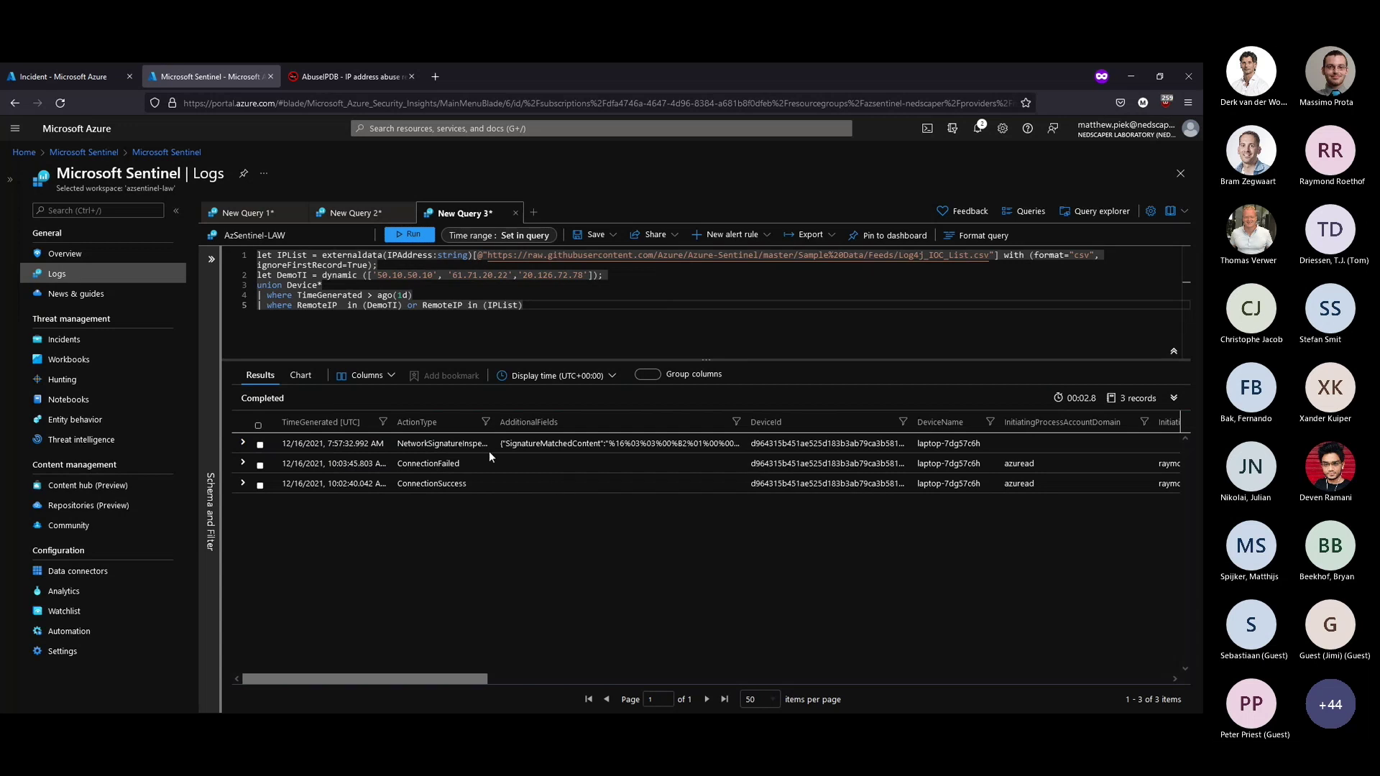
Step: Expand the NetworkSignatureInspected record and examine its additional fields, RemoteIP, RemotePort and source table type
left_click(243, 443)
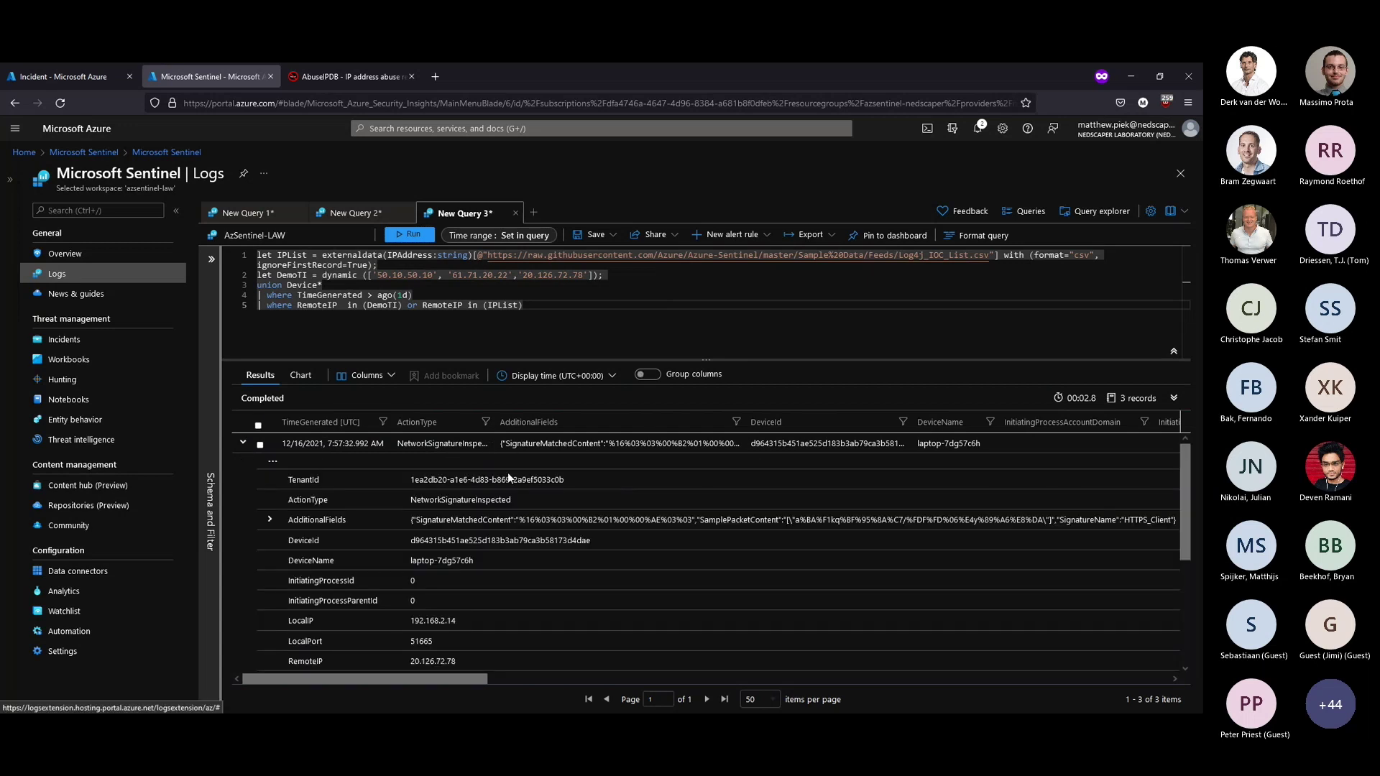
scroll(561, 496, "down", 3)
scroll(583, 503, "up", 3)
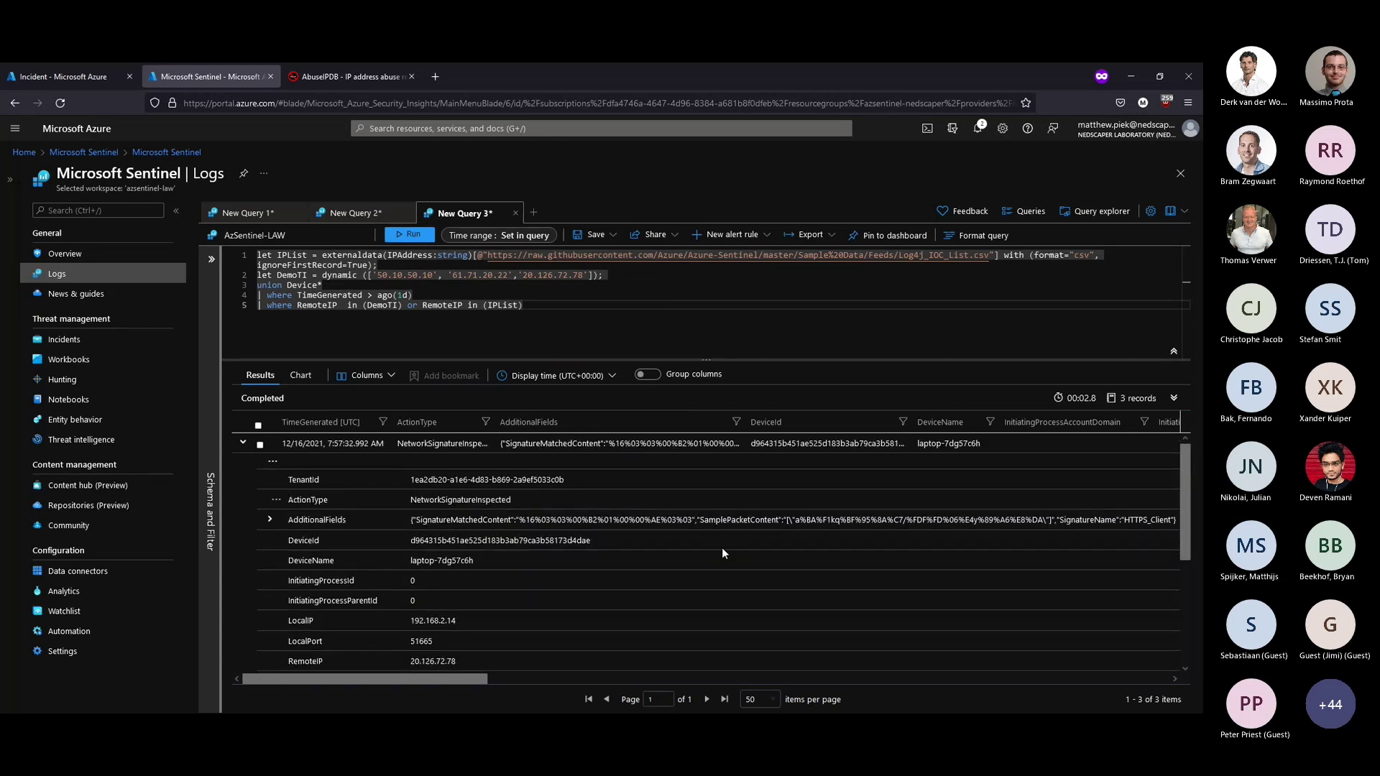
scroll(506, 540, "down", 3)
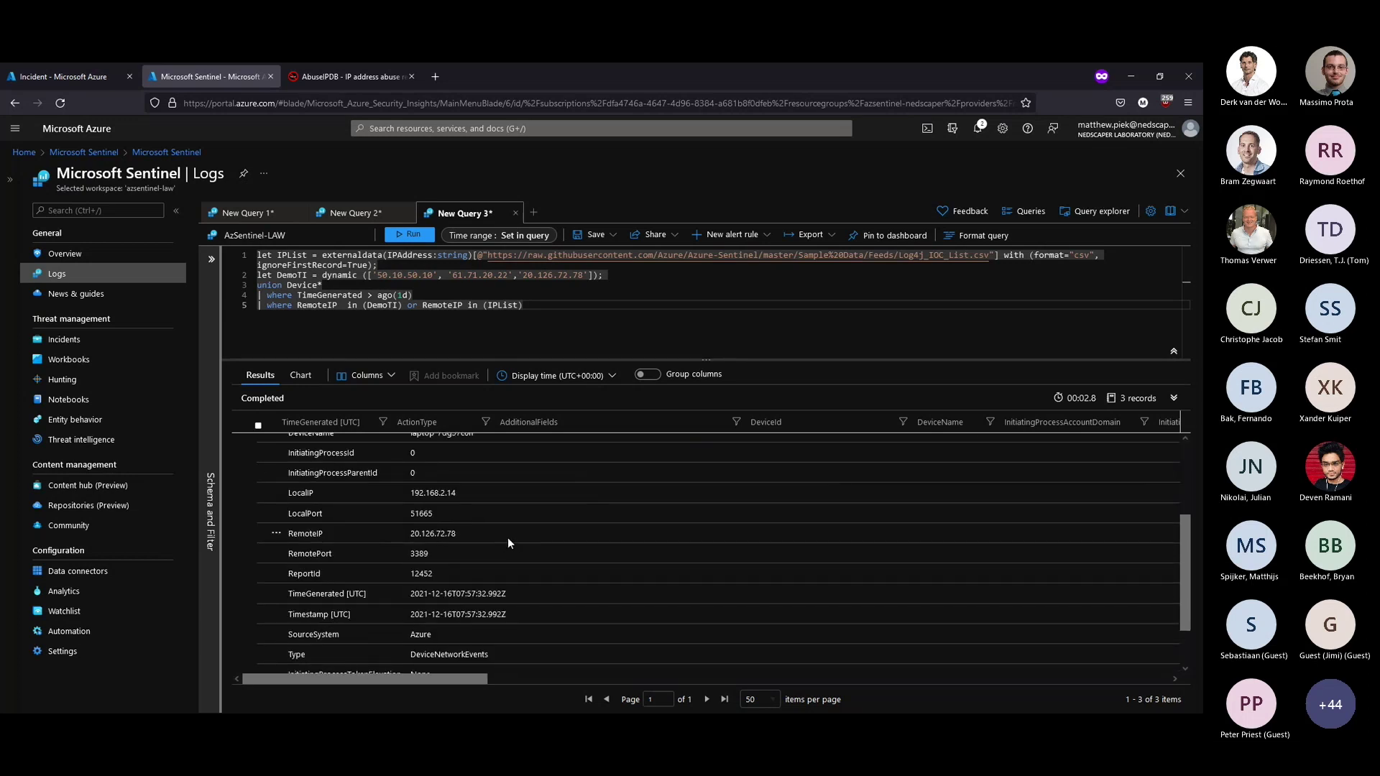
scroll(493, 532, "down", 2)
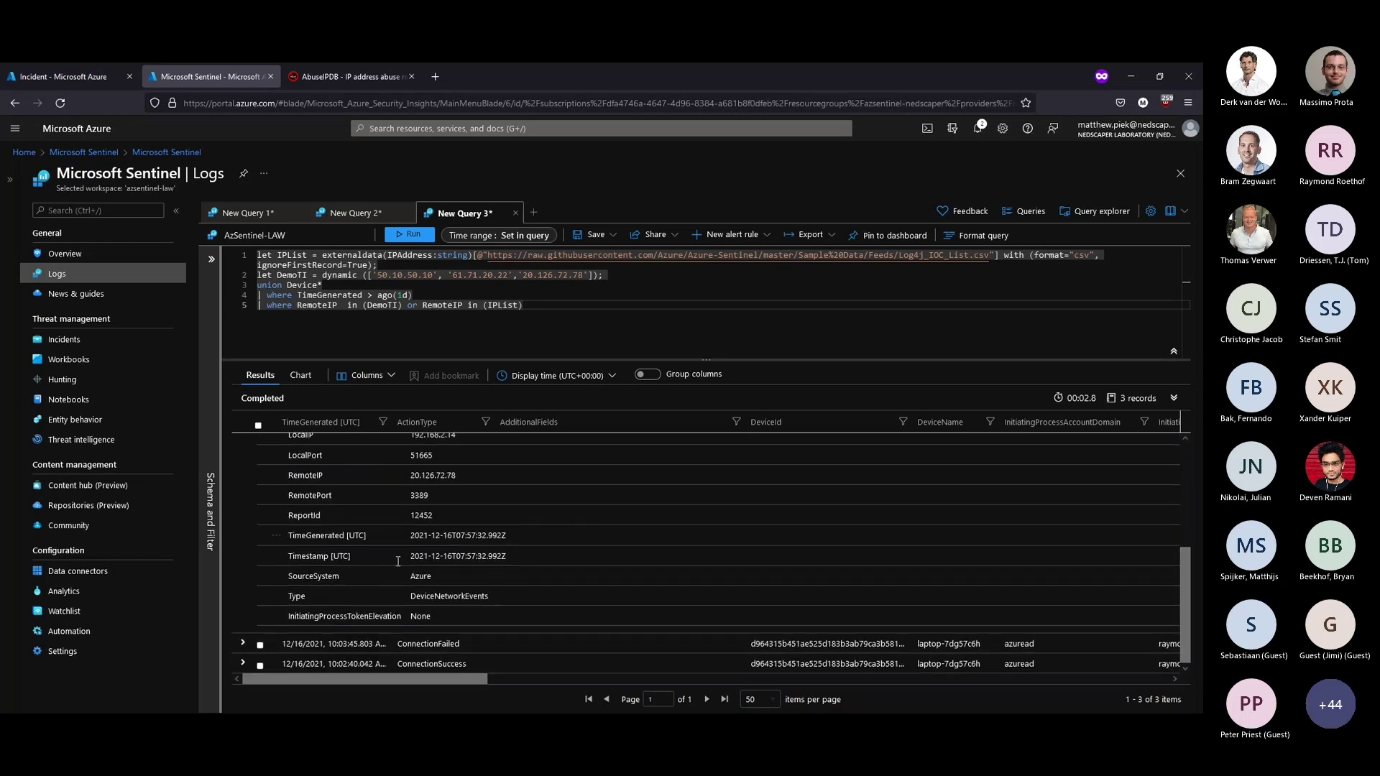
Step: Examine the initiating process folder path, RemoteIP and RemotePort in the details of the connection record started by PowerShell
scroll(428, 583, "up", 5)
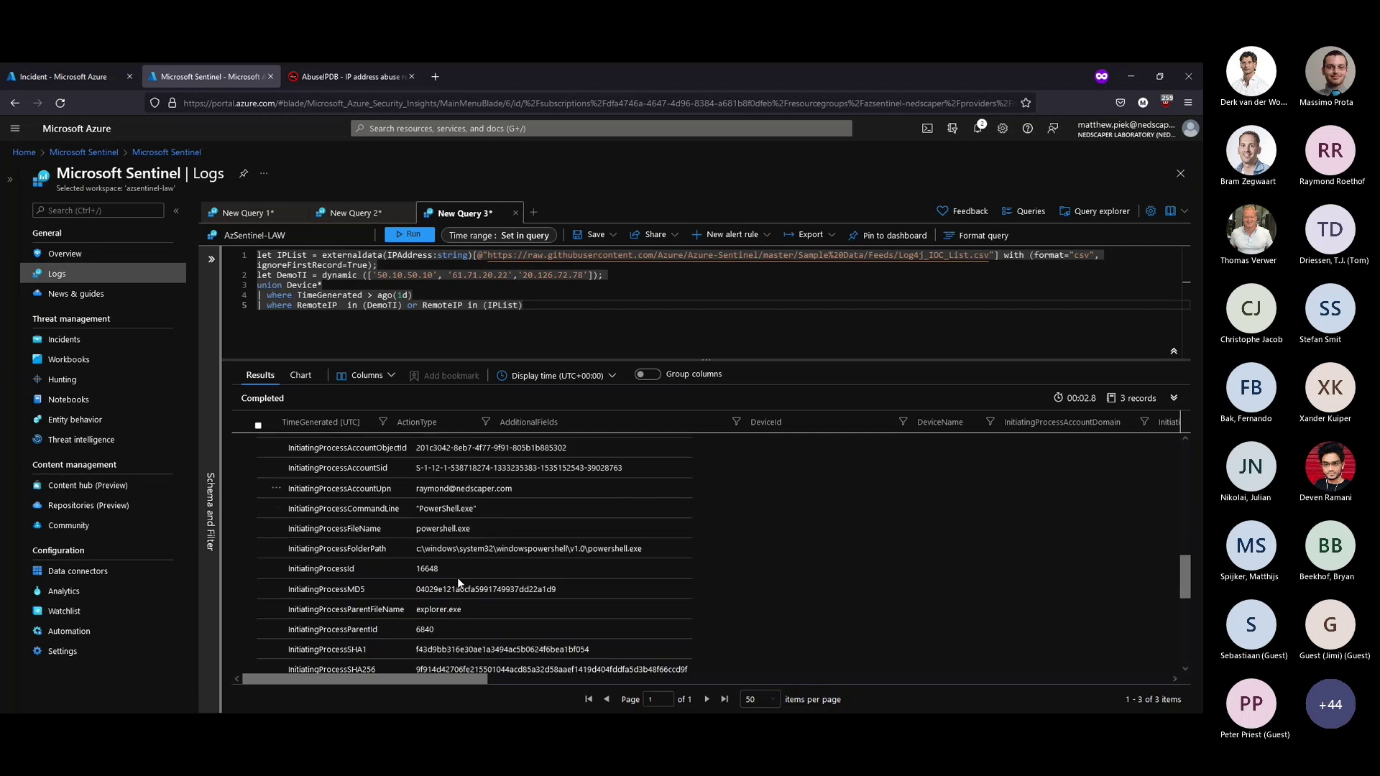
left_click_drag(417, 520, 644, 523)
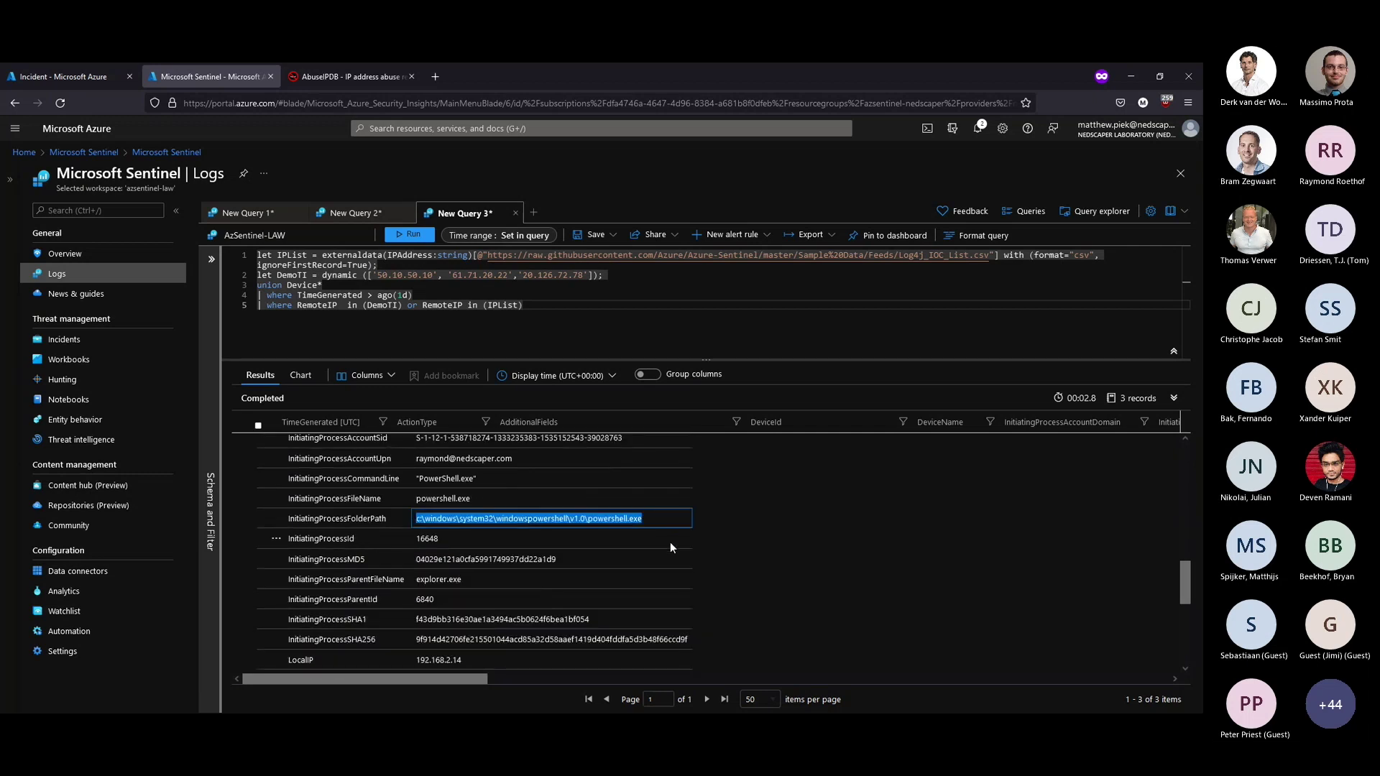
scroll(670, 546, "down", 1)
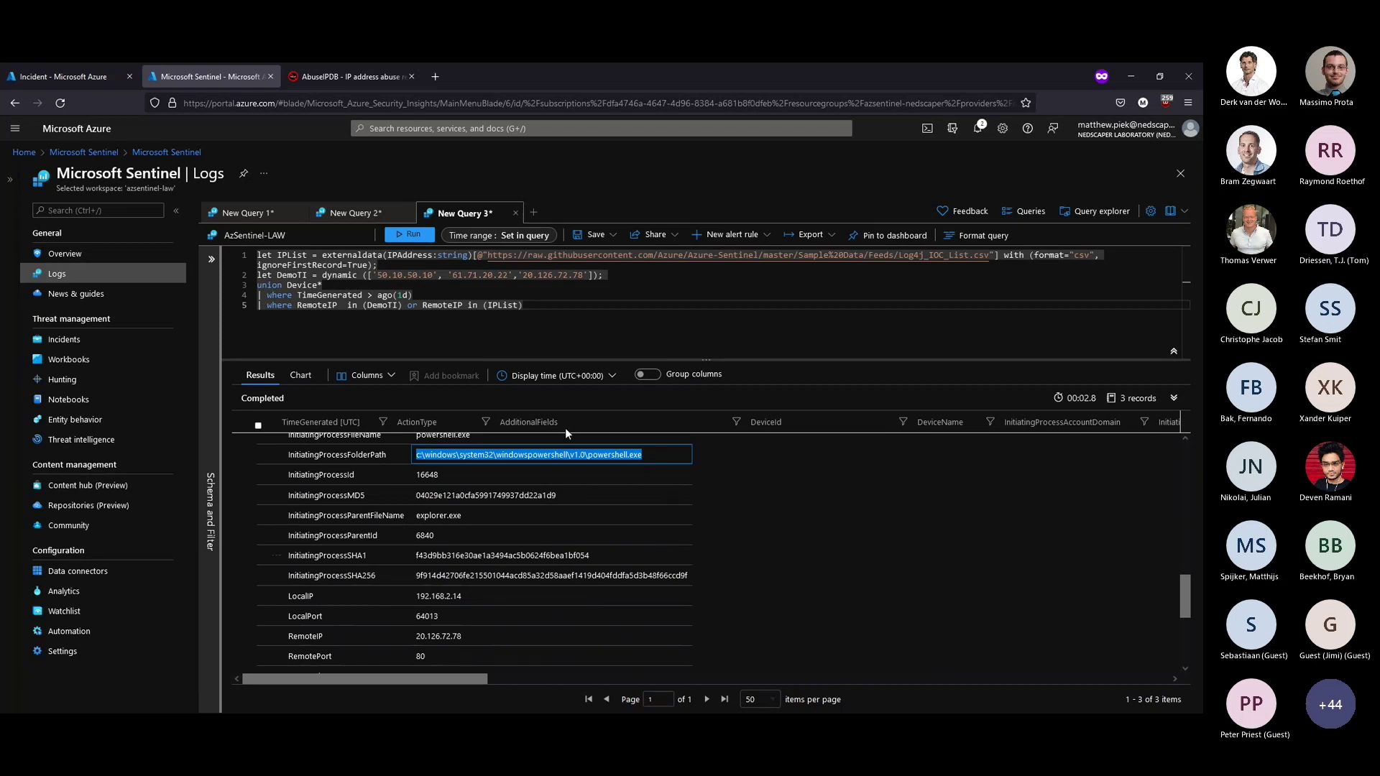
left_click(566, 295)
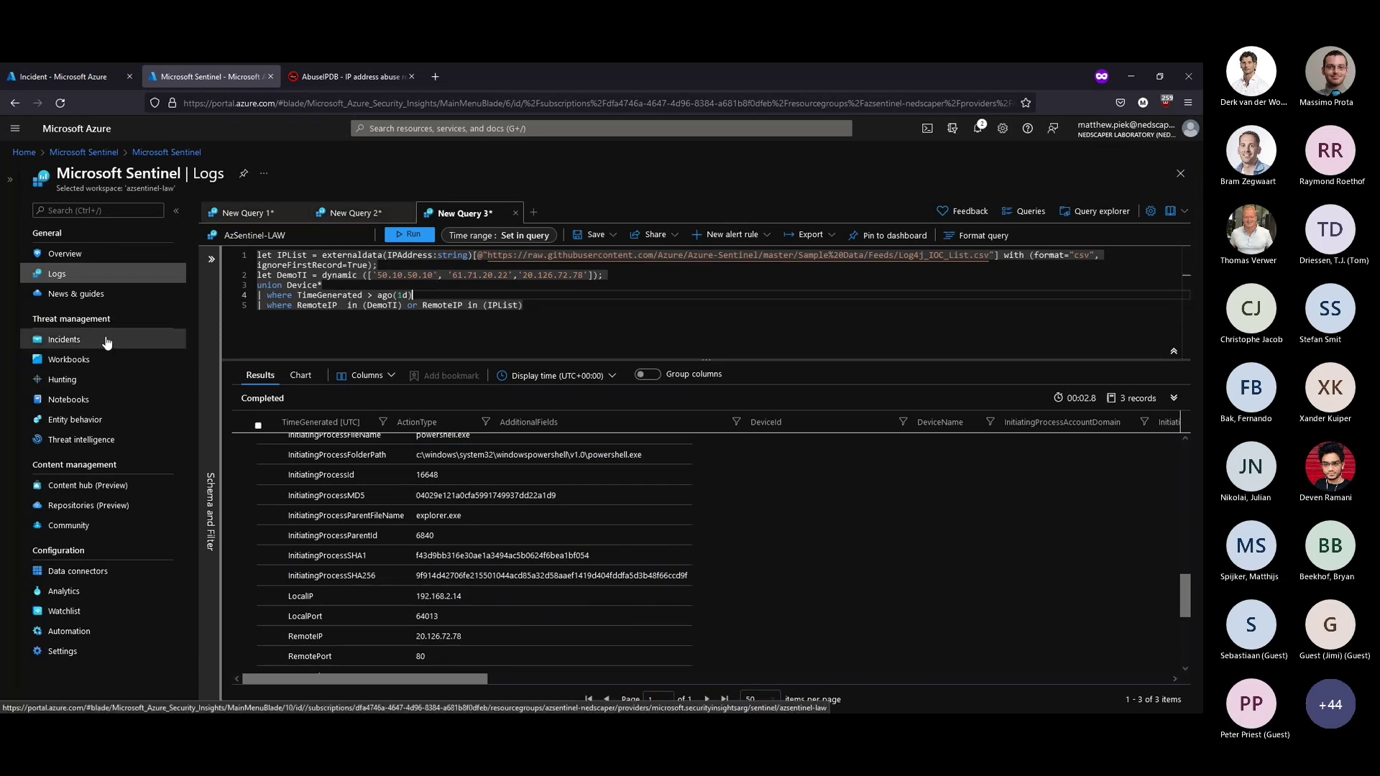
Step: Open the Sentinel analytics rule templates and search them for "log4j"
left_click(65, 254)
left_click(656, 436)
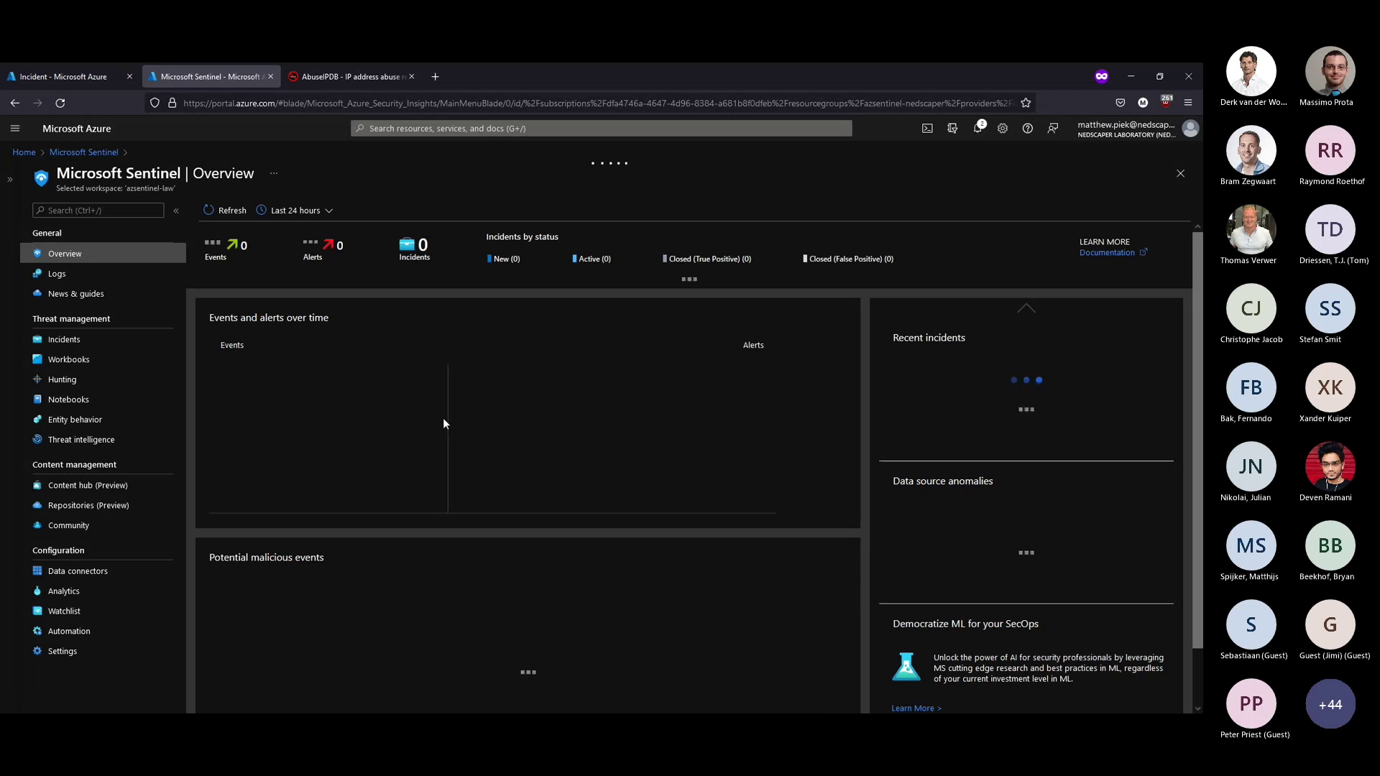
left_click(103, 594)
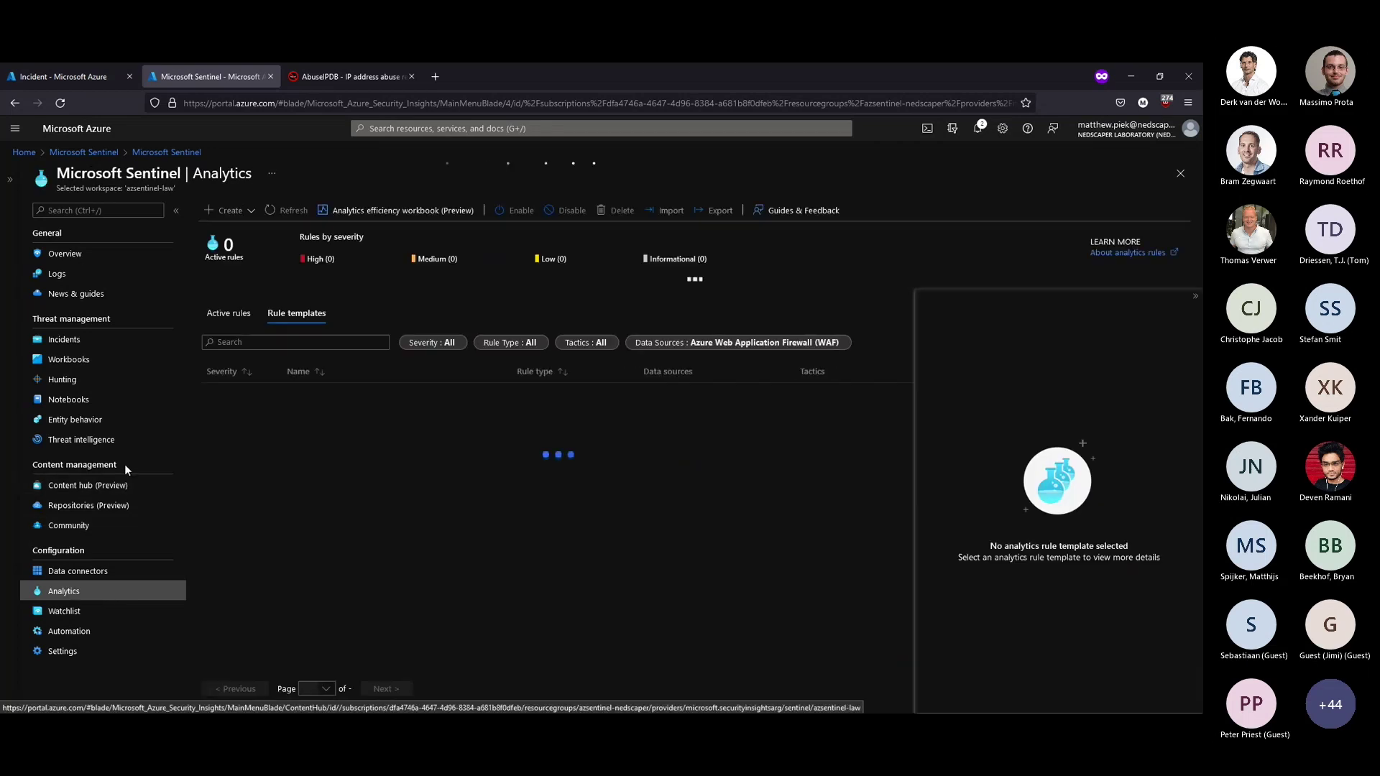
left_click(296, 333)
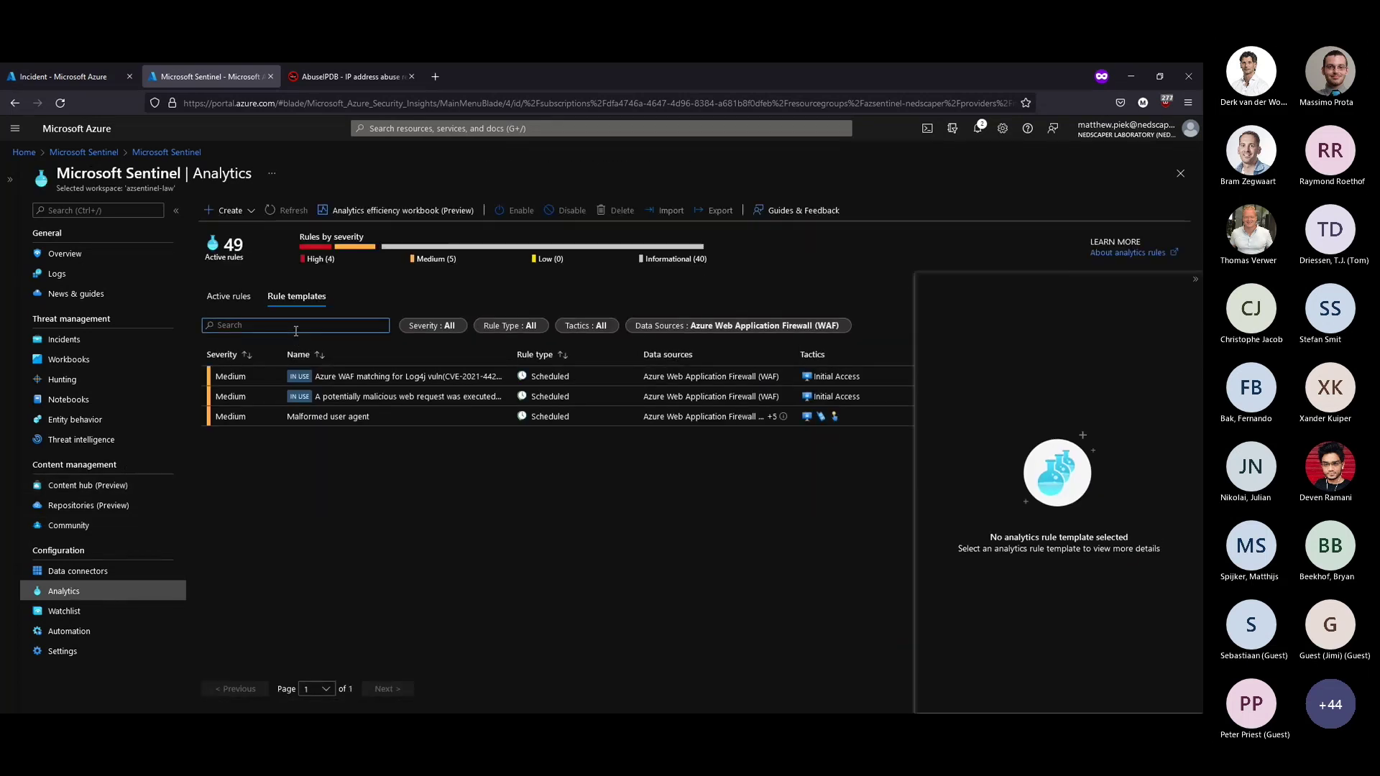
type("log4j")
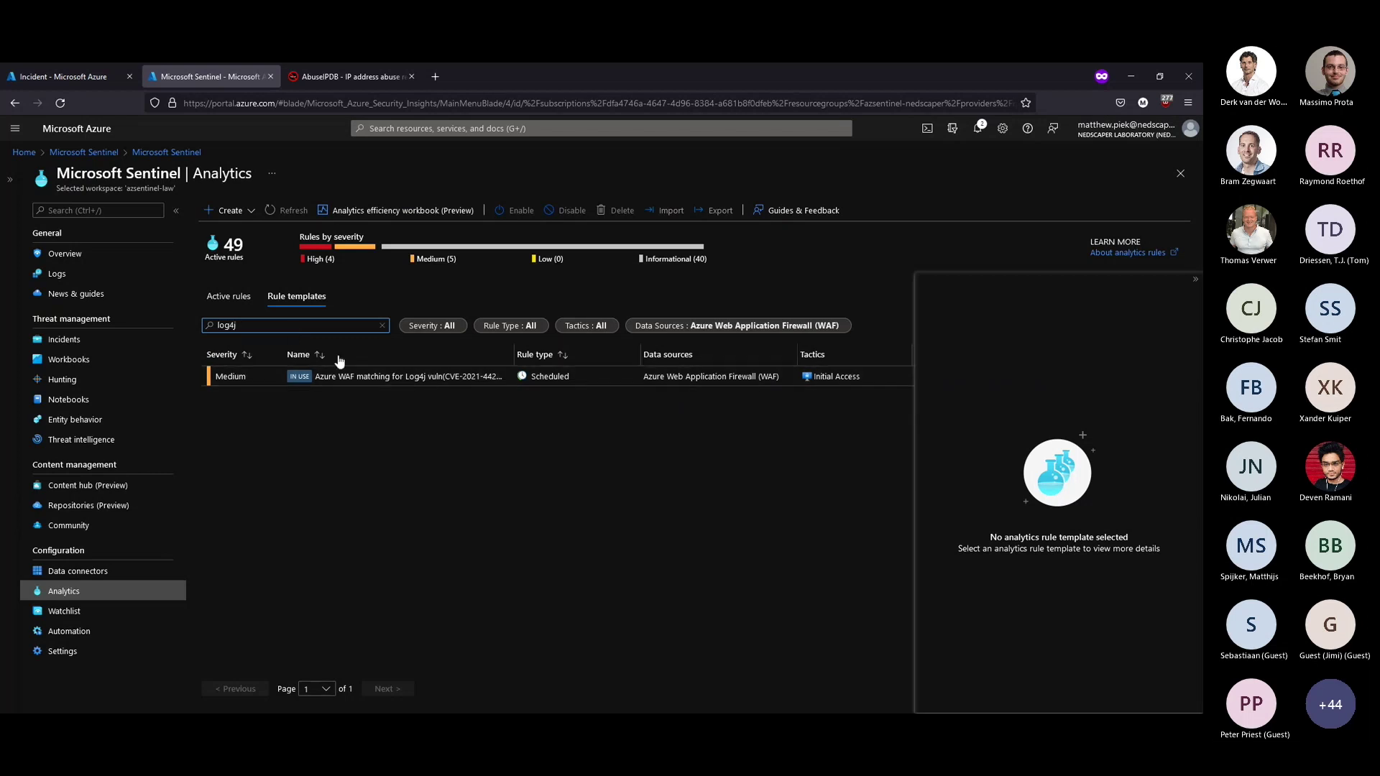
Step: Set the rule templates' Data Sources filter to all sources
left_click(739, 332)
left_click(656, 391)
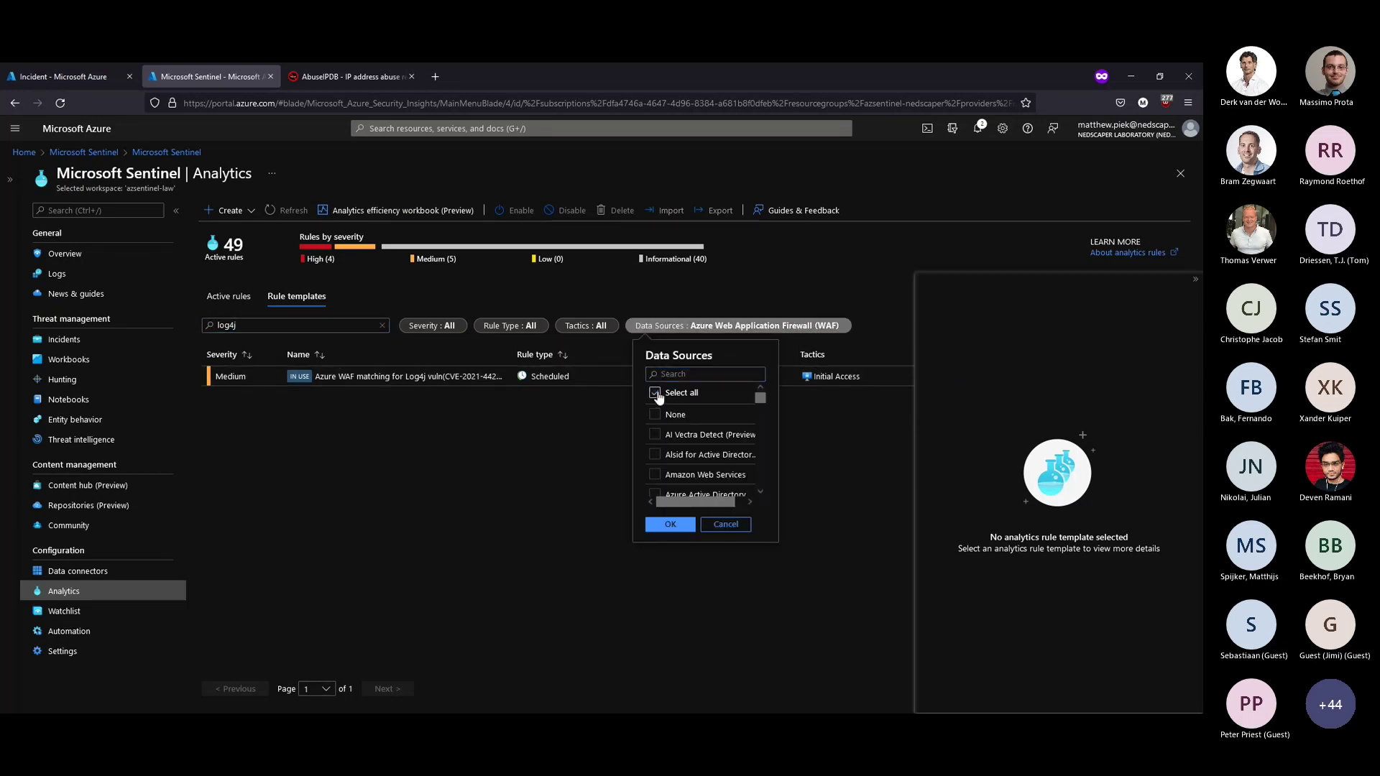
left_click(676, 529)
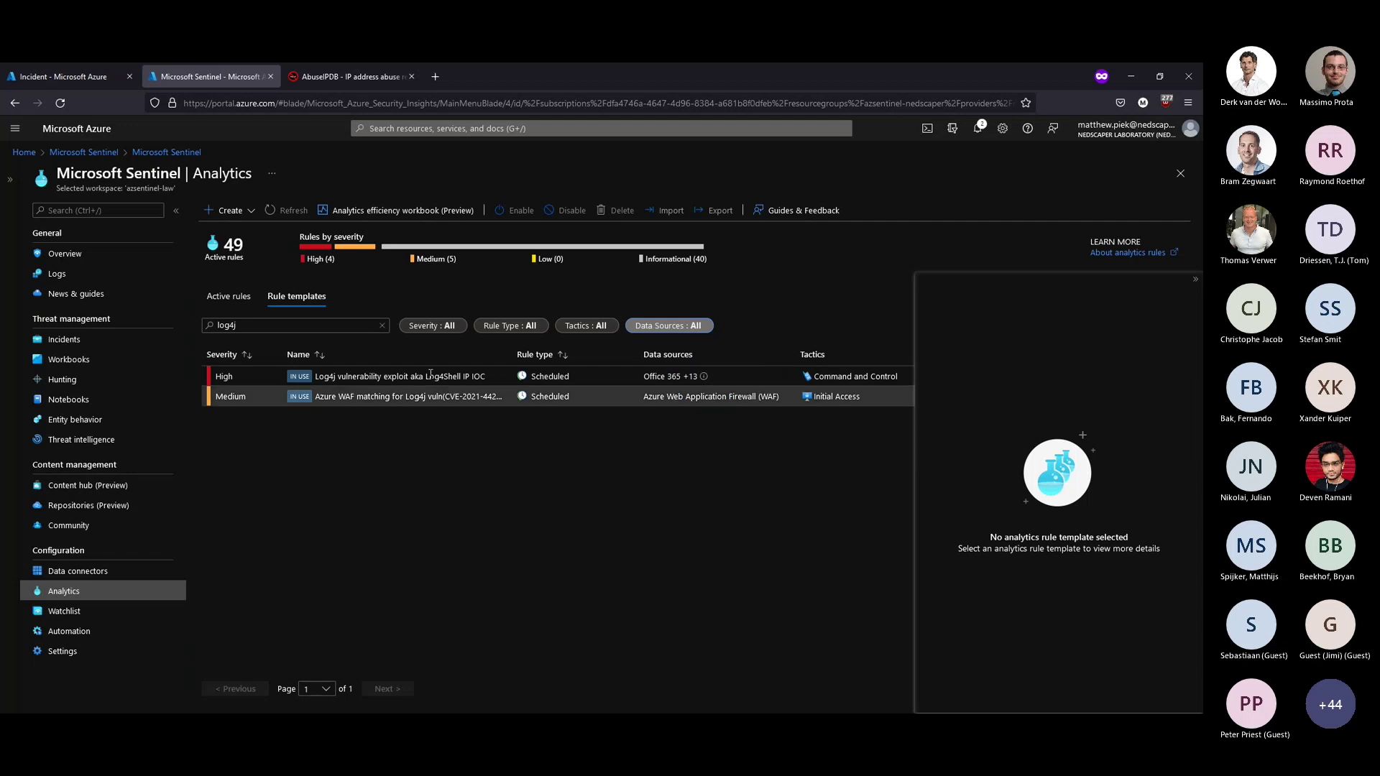
Step: Widen the Name column and open the details of the "Azure WAF matching for Log4j vuln(CVE-2021-44228)" rule template
left_click_drag(514, 353, 552, 354)
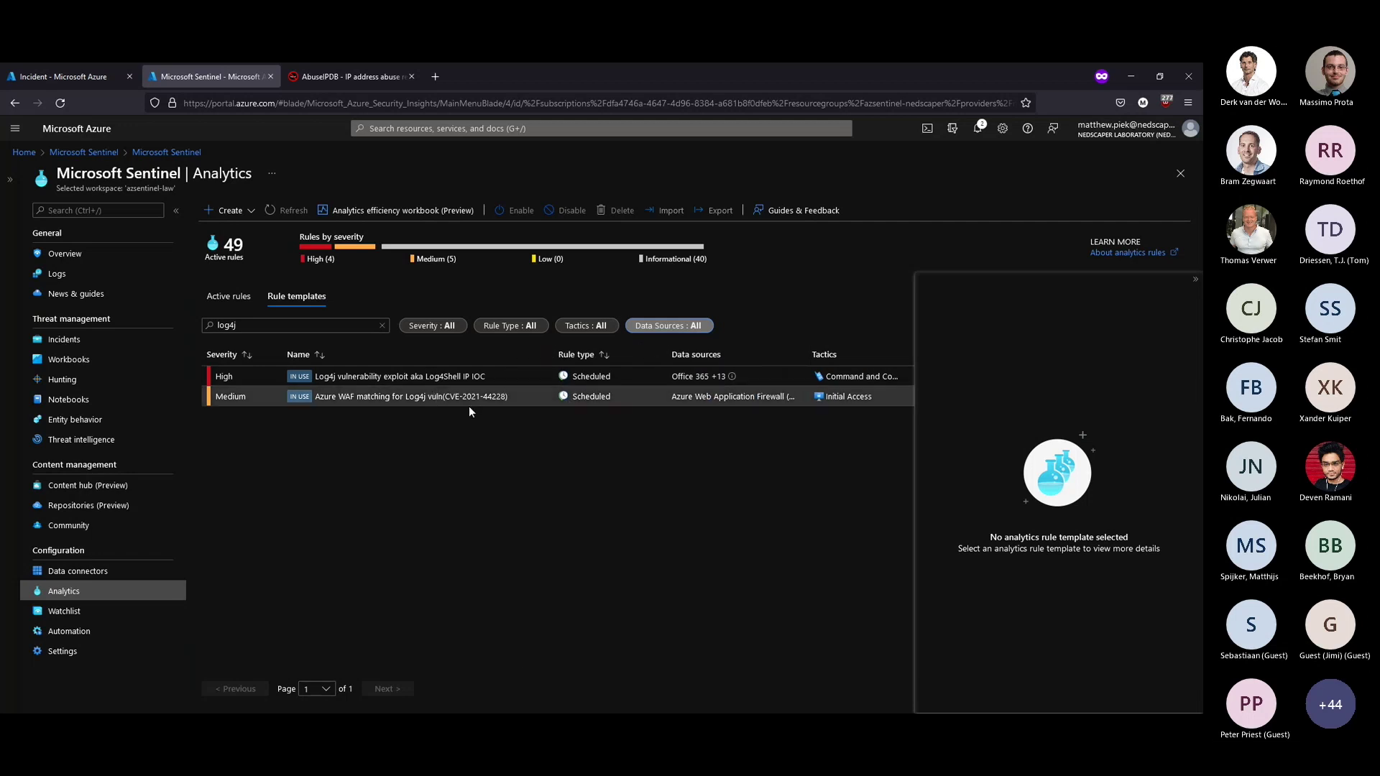
left_click(520, 399)
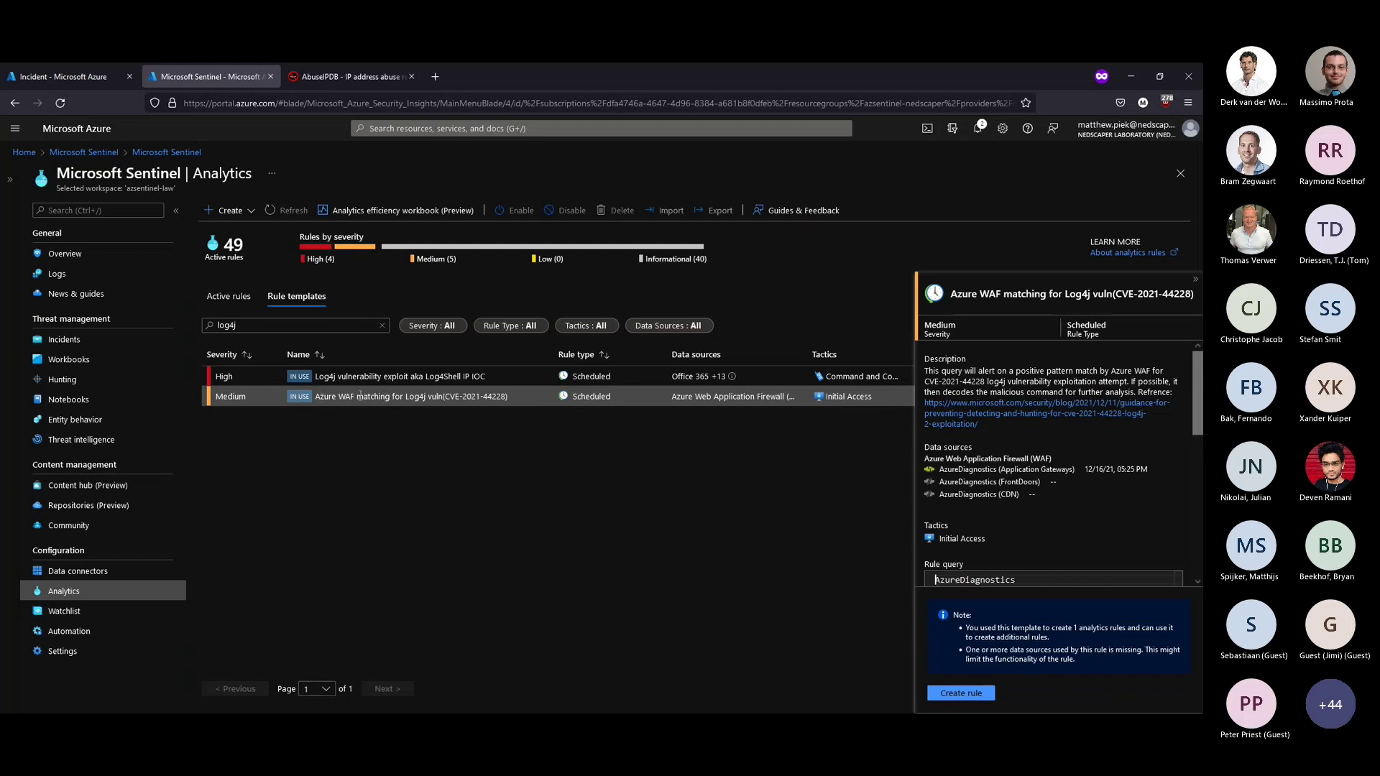
Step: Open the Sentinel incidents and filter their status to New and Active, leaving out Closed
left_click(79, 343)
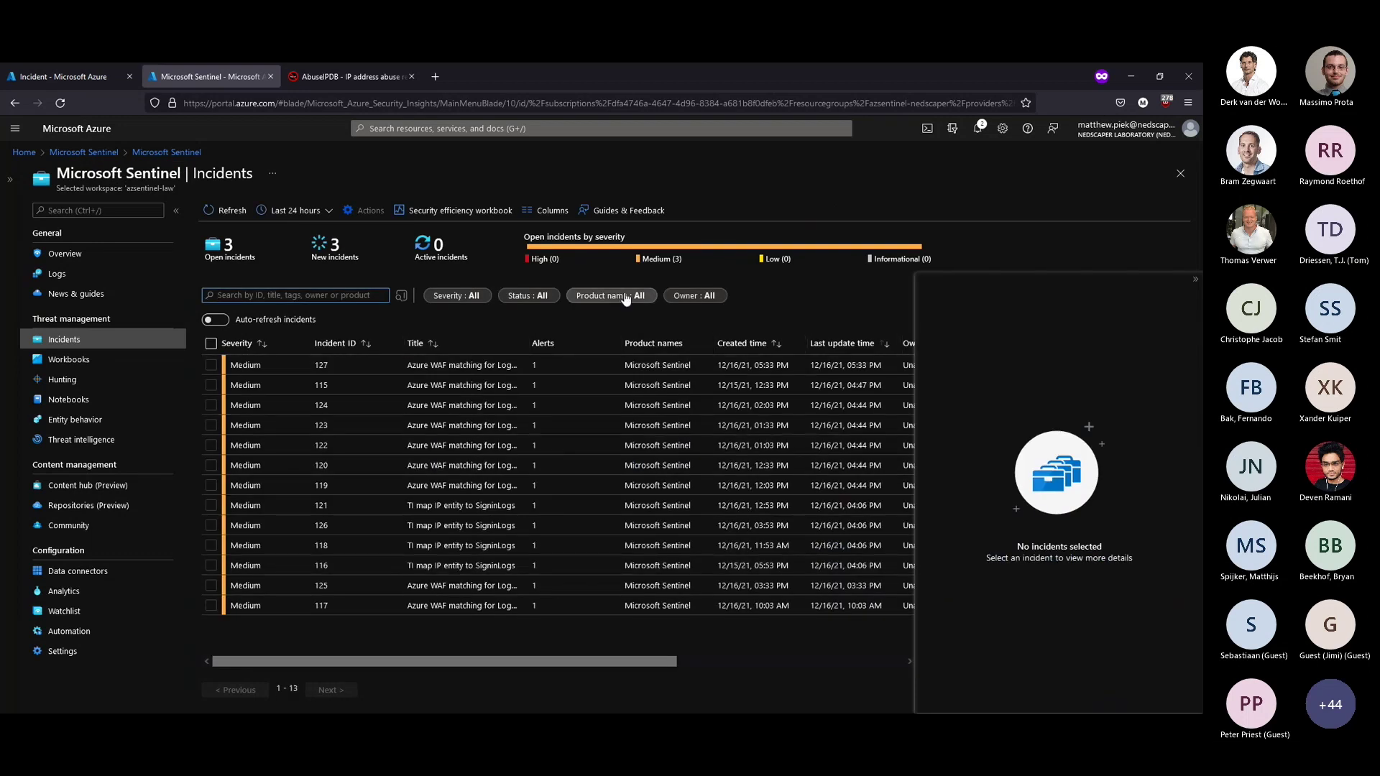
left_click(529, 296)
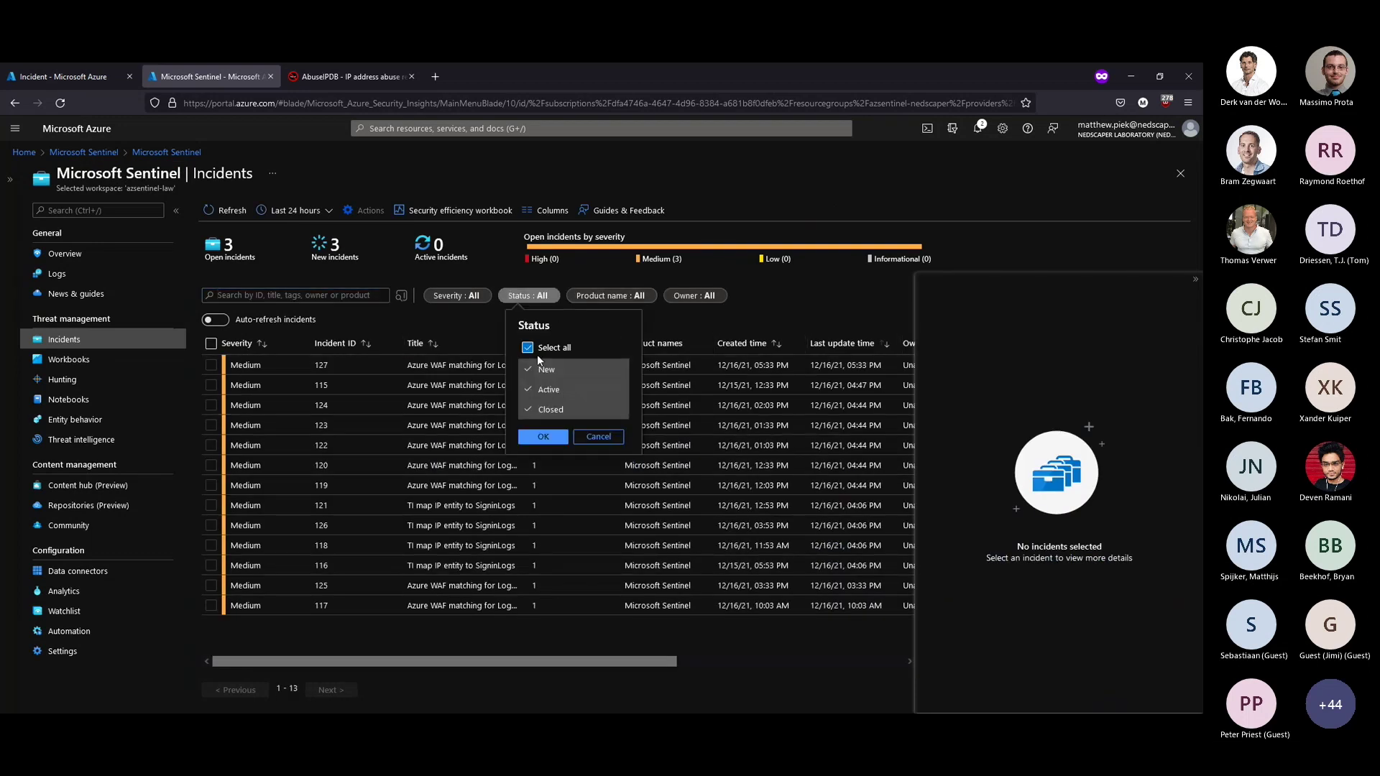
left_click(528, 410)
left_click(544, 436)
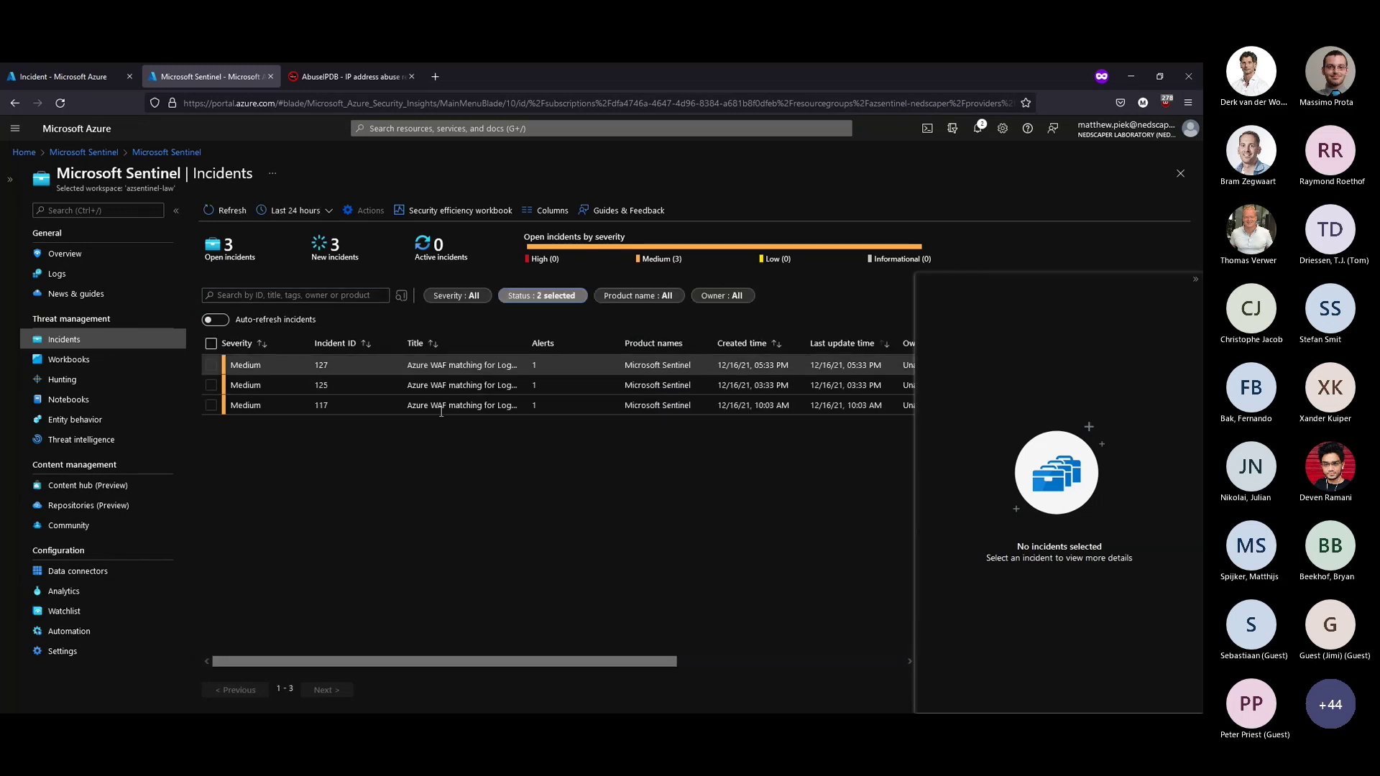
Step: Open the full details of the Azure WAF Log4j incident with ID 117 and open its alert in Logs
left_click(386, 407)
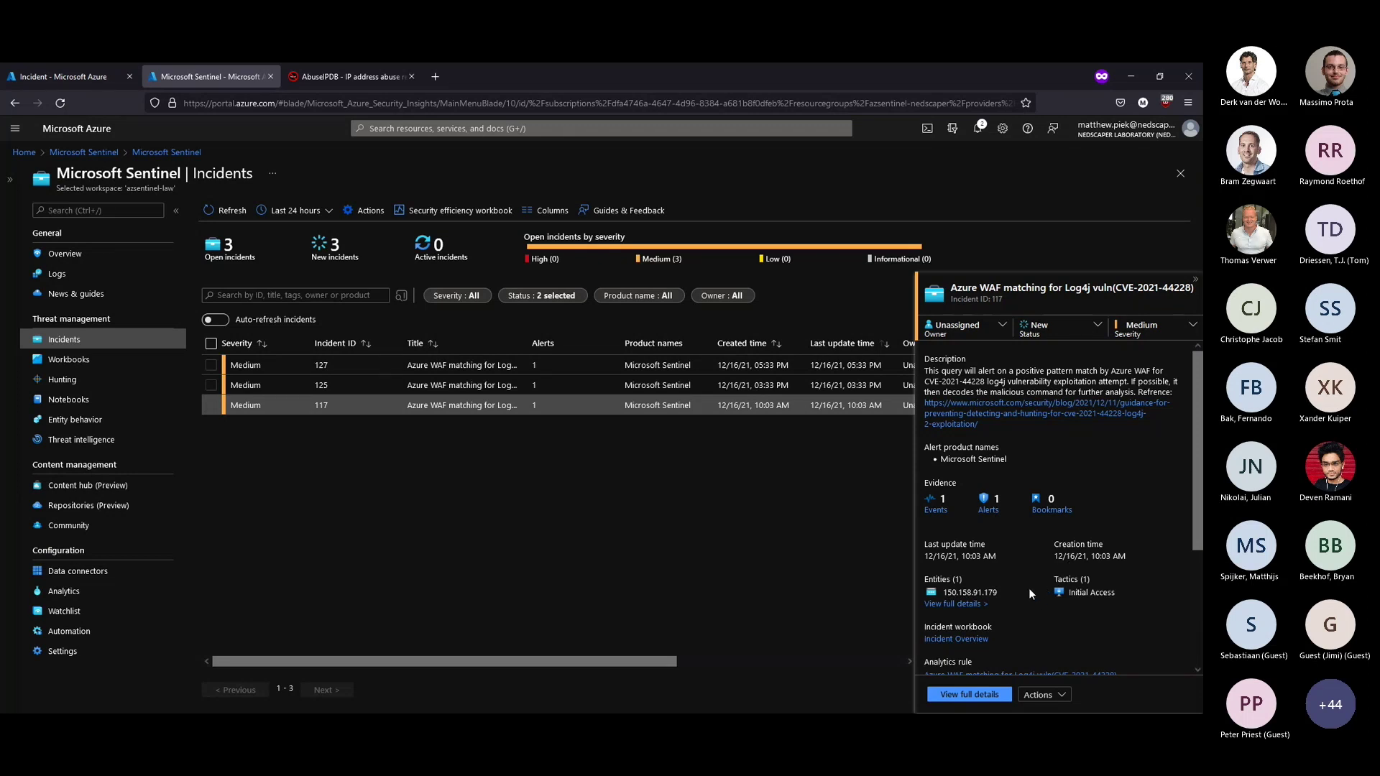
left_click(992, 697)
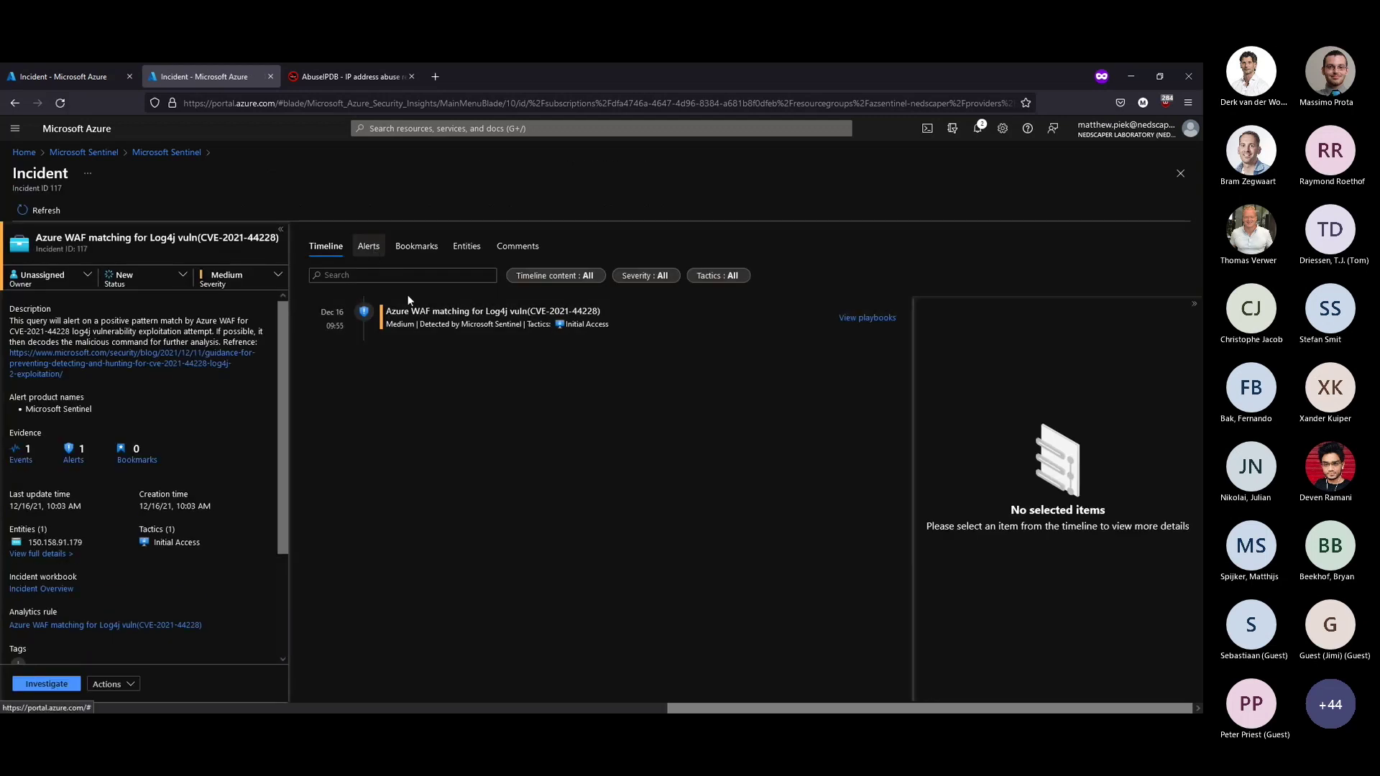
left_click(469, 328)
left_click(369, 246)
left_click(625, 328)
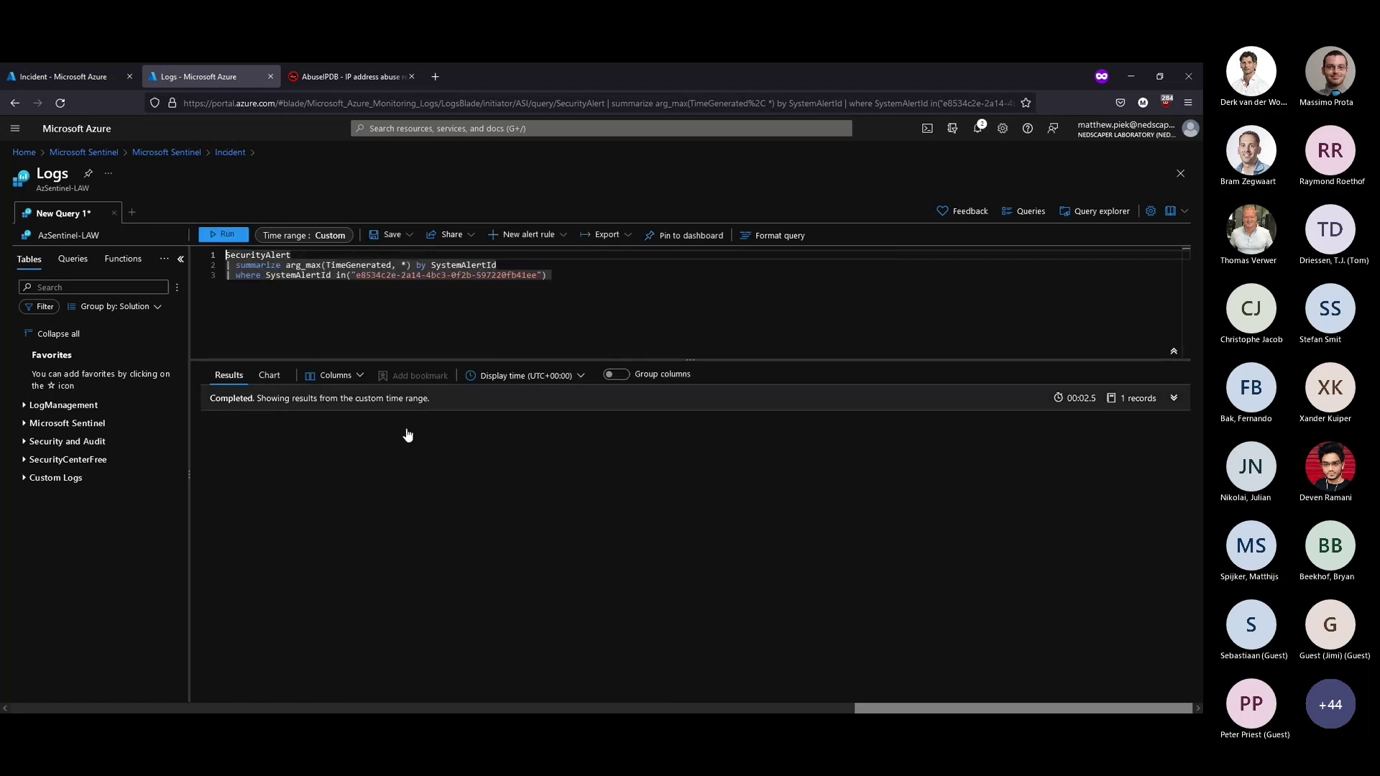
Step: Expand the SecurityAlert record and its Entities field, and copy the IP address 150.158.91.179
left_click(211, 444)
scroll(419, 549, "down", 5)
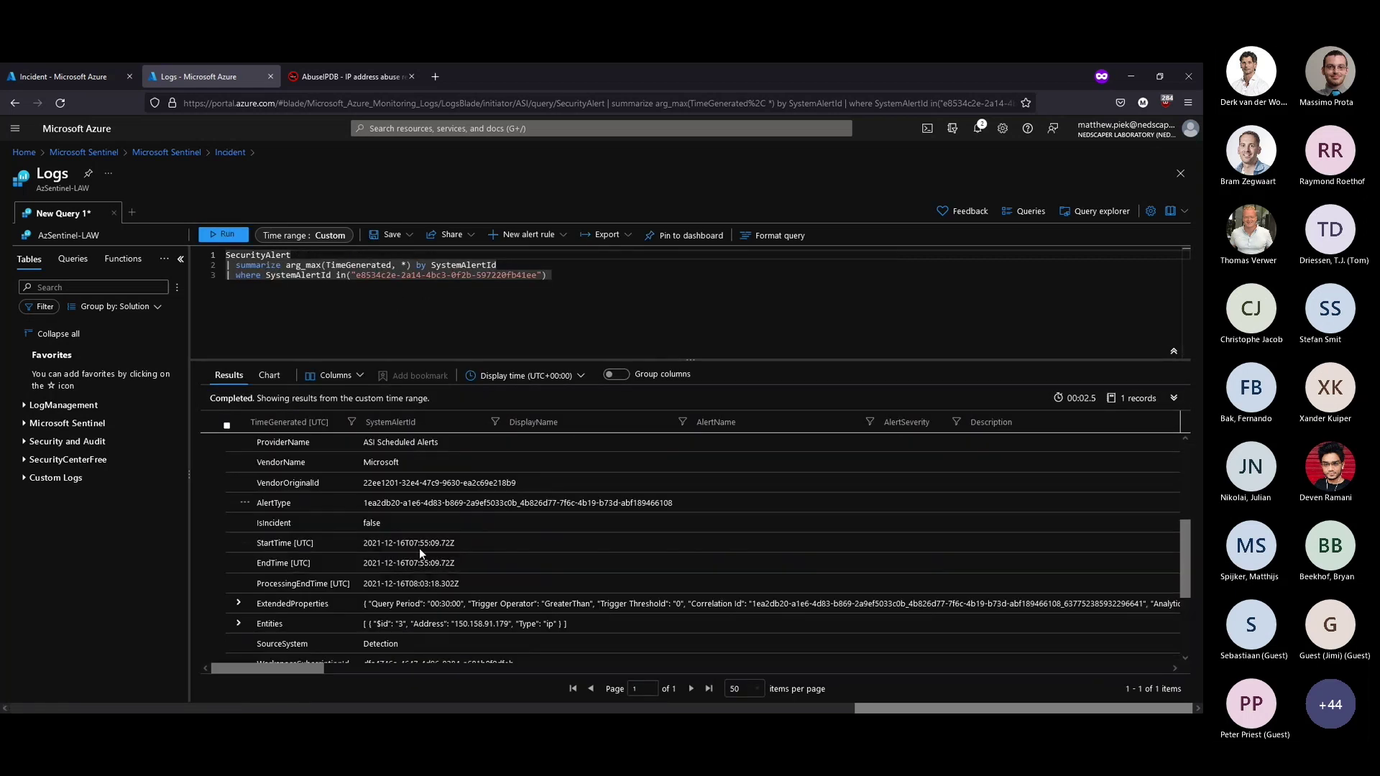
scroll(414, 547, "up", 2)
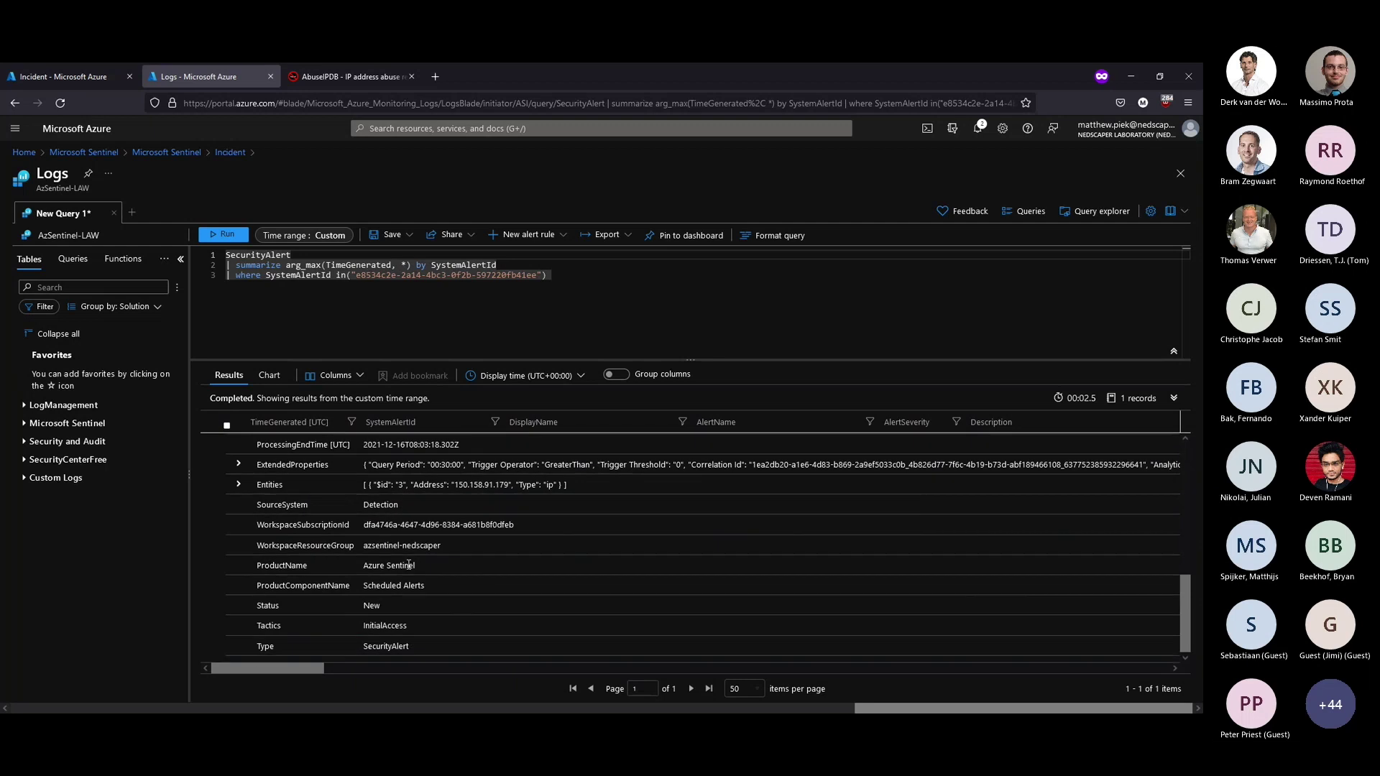
left_click(238, 548)
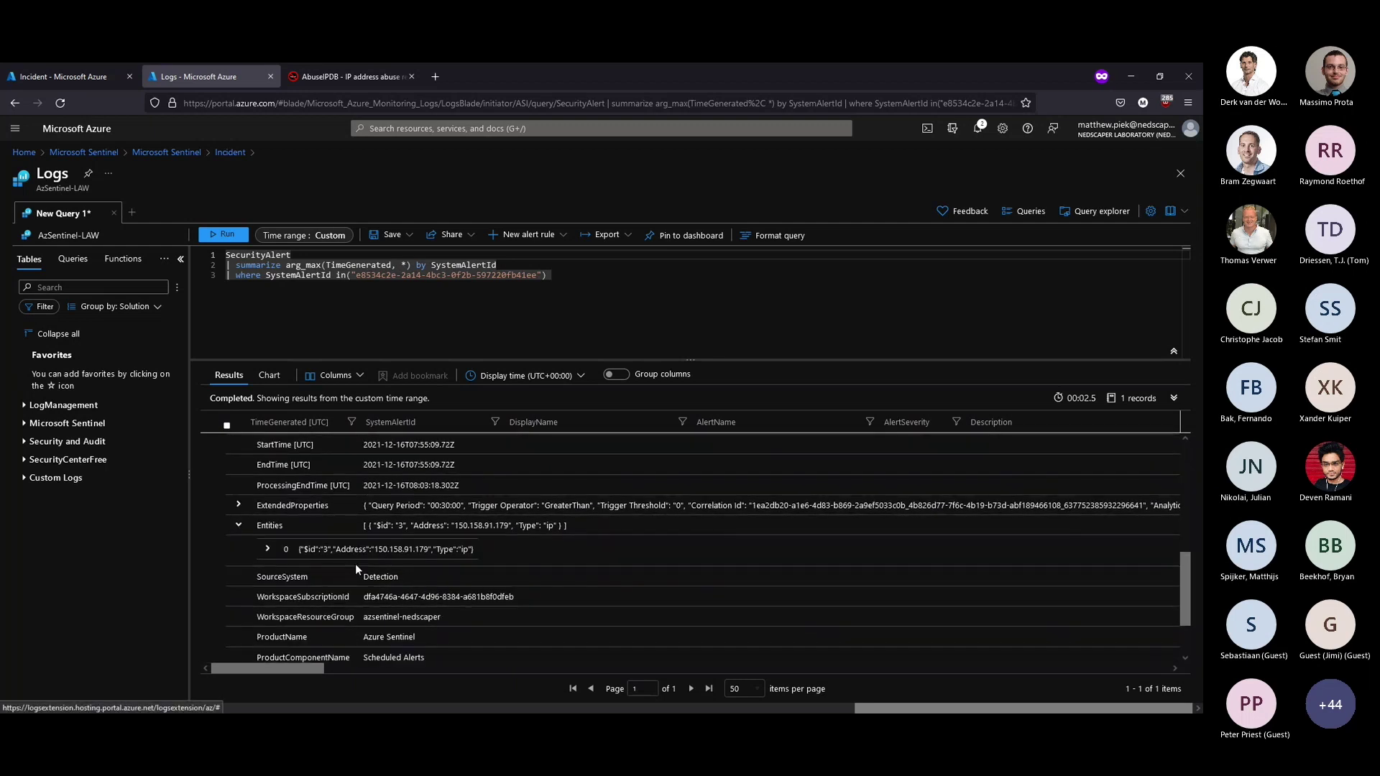
scroll(355, 563, "down", 1)
left_click(377, 512)
left_click_drag(375, 512, 429, 512)
key("ctrl+c")
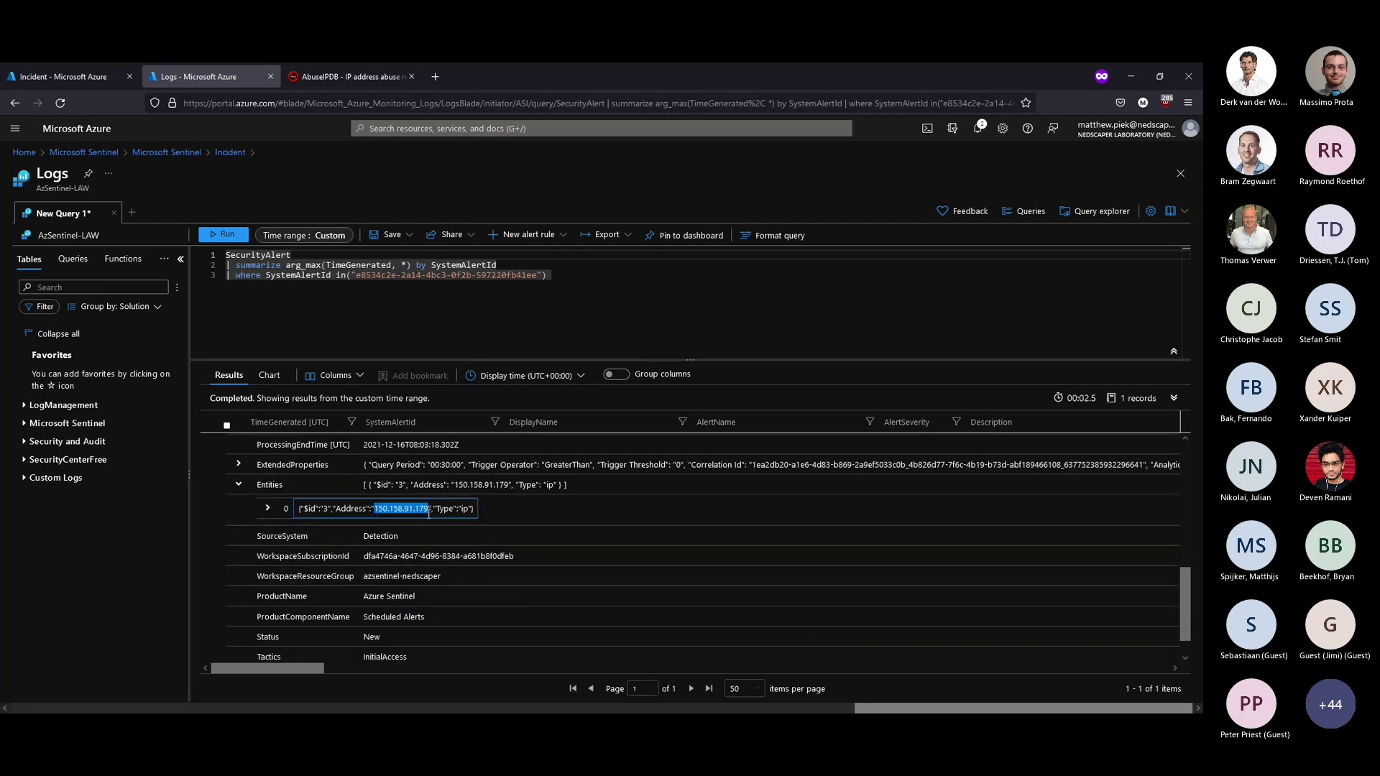
Step: Switch to AbuseIPDB, check the copied IP 150.158.91.179, and examine its abuse confidence, ISP, country and reports
left_click(348, 75)
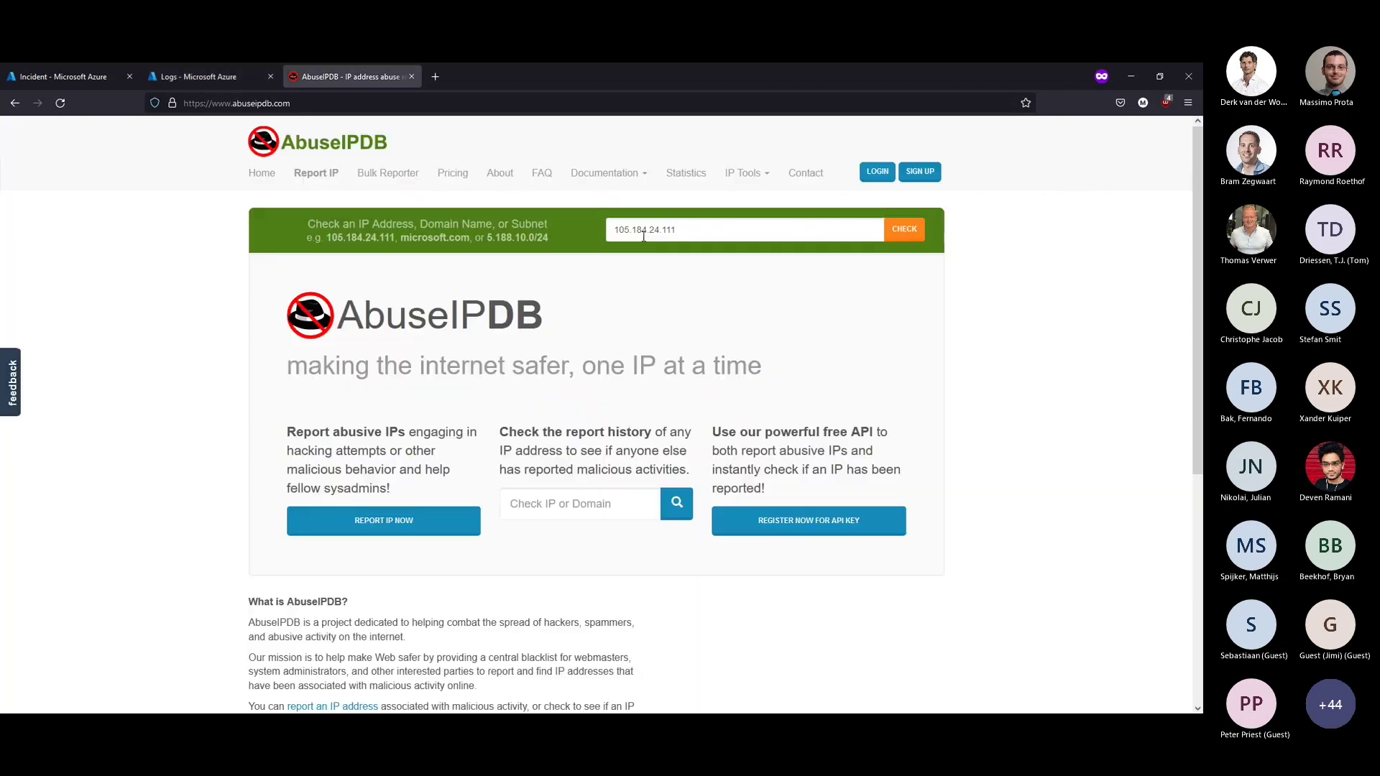
key("ctrl+v")
left_click(902, 231)
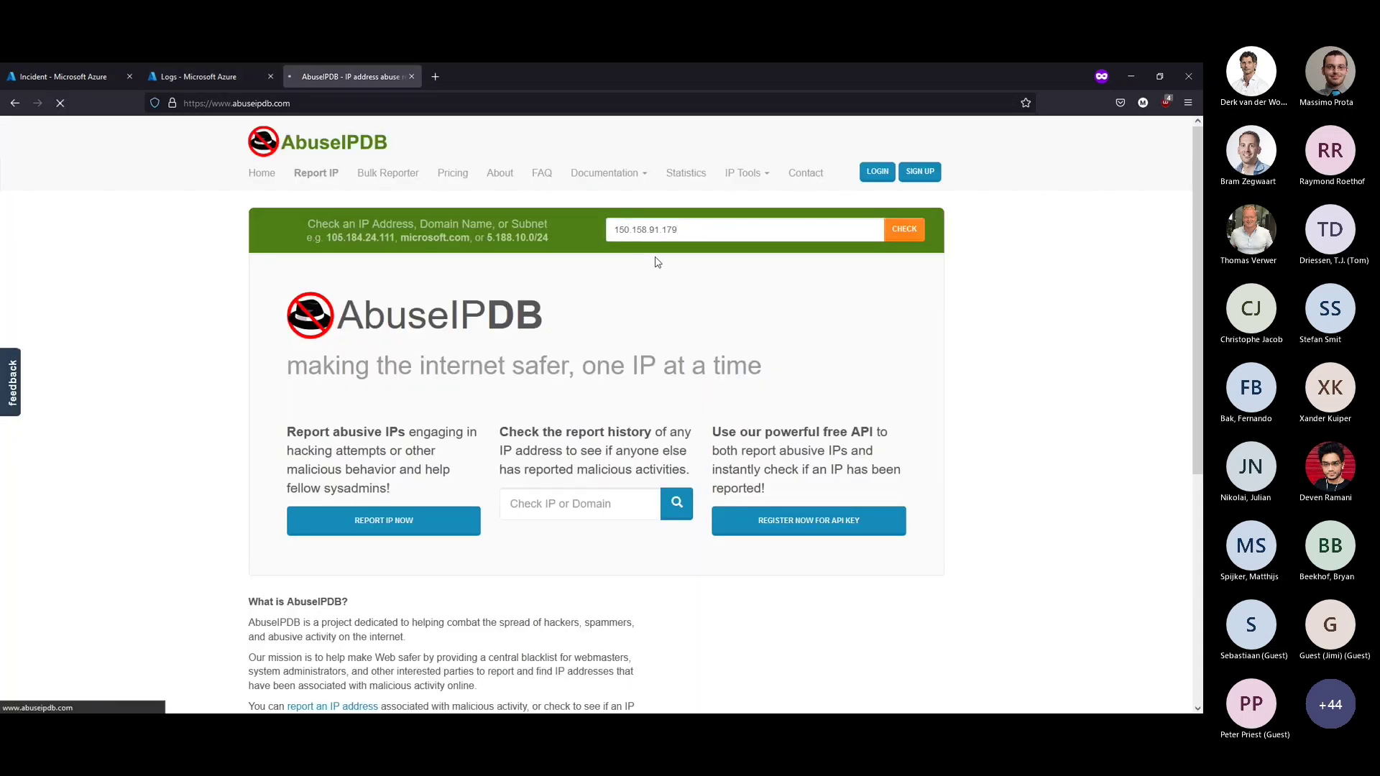
scroll(540, 348, "down", 5)
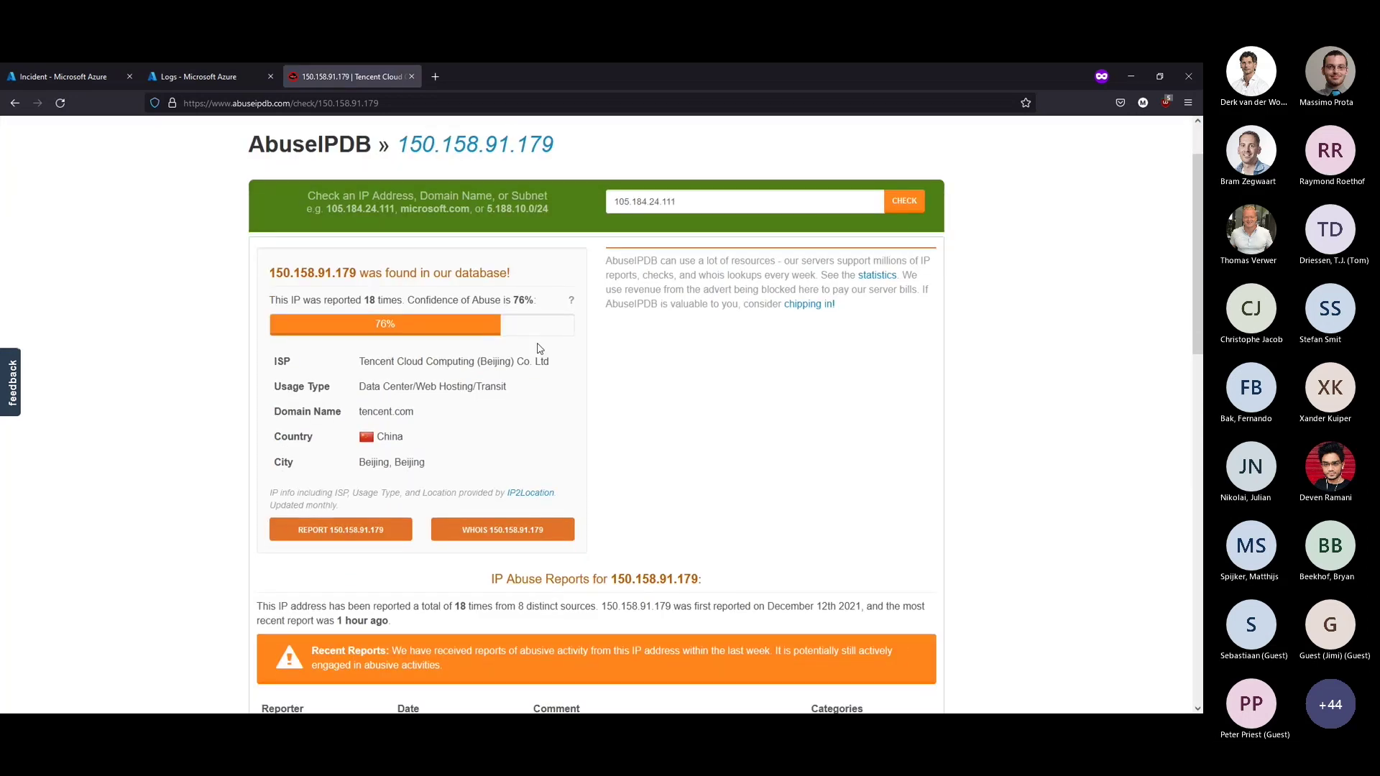
scroll(818, 412, "up", 6)
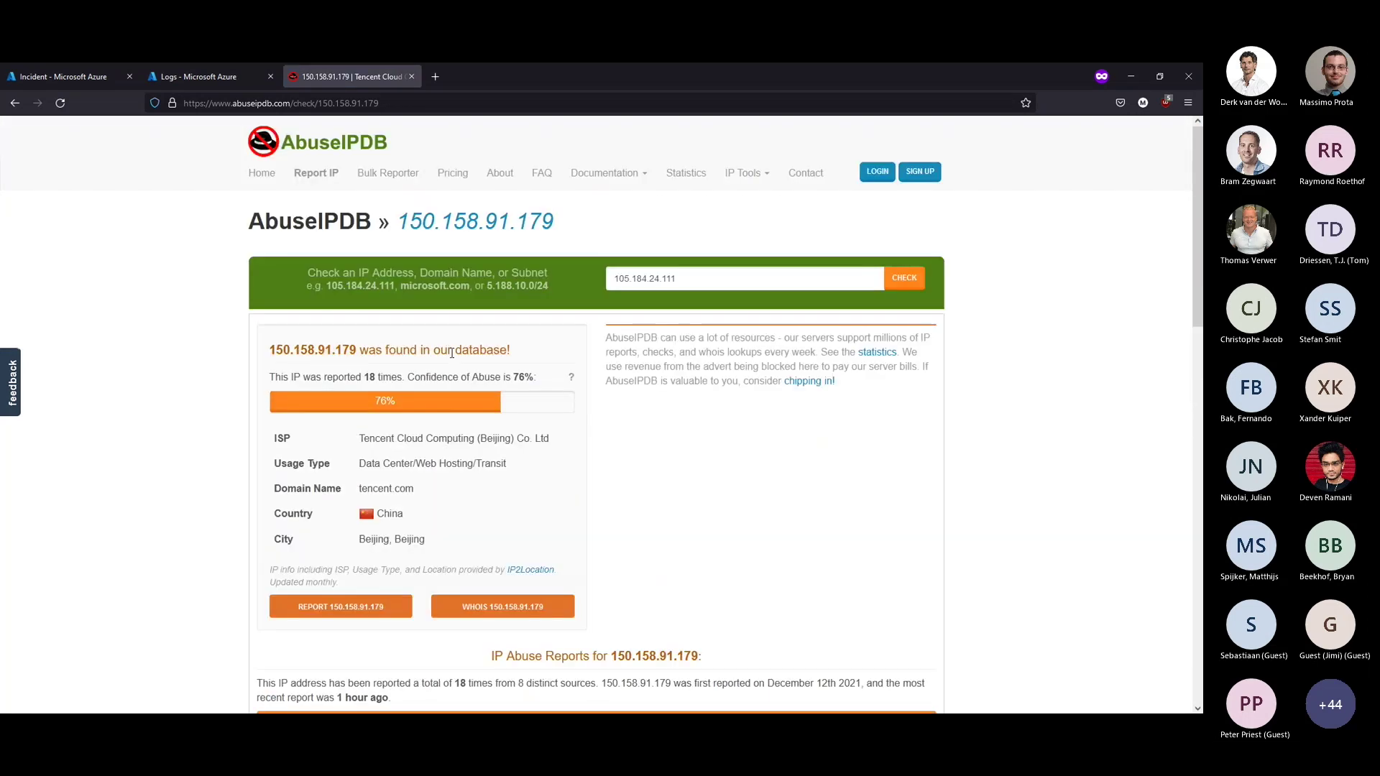
scroll(727, 437, "down", 5)
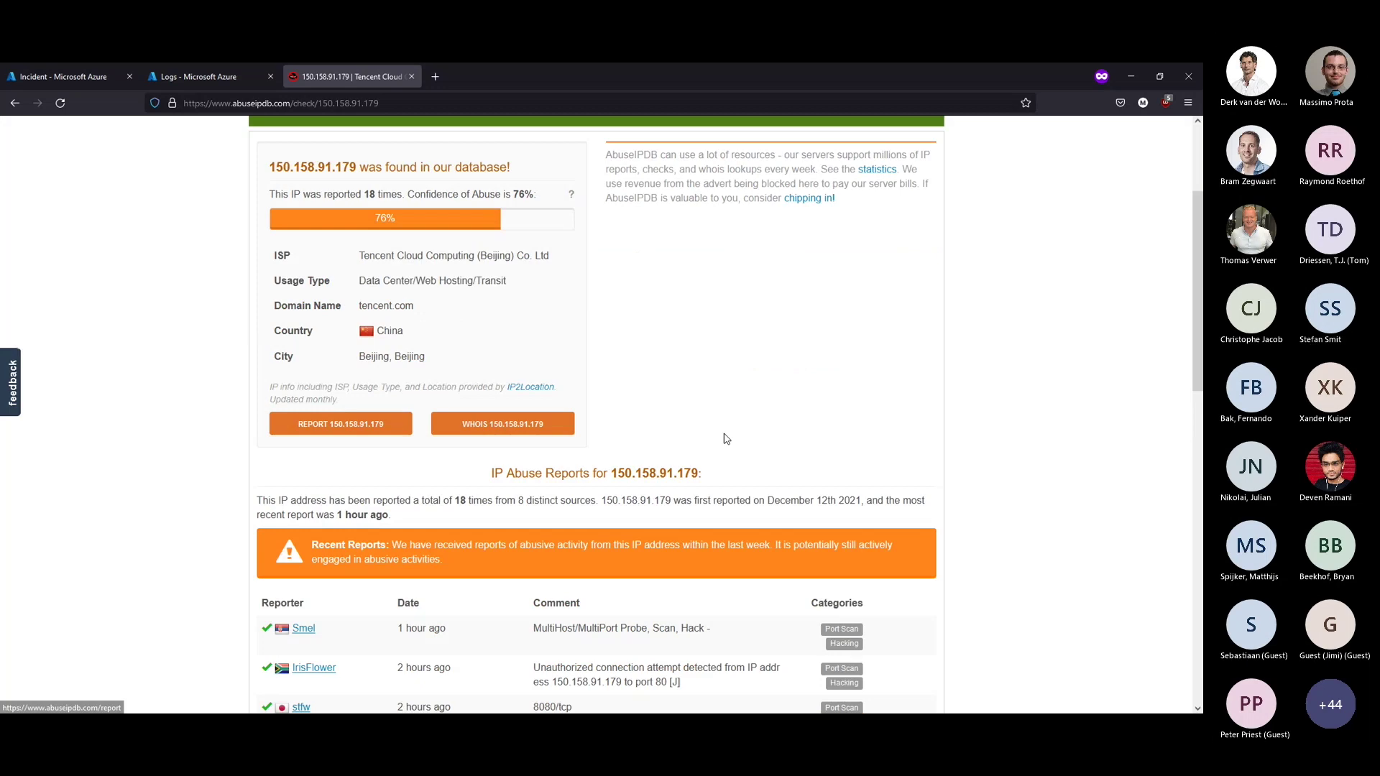
scroll(350, 333, "up", 5)
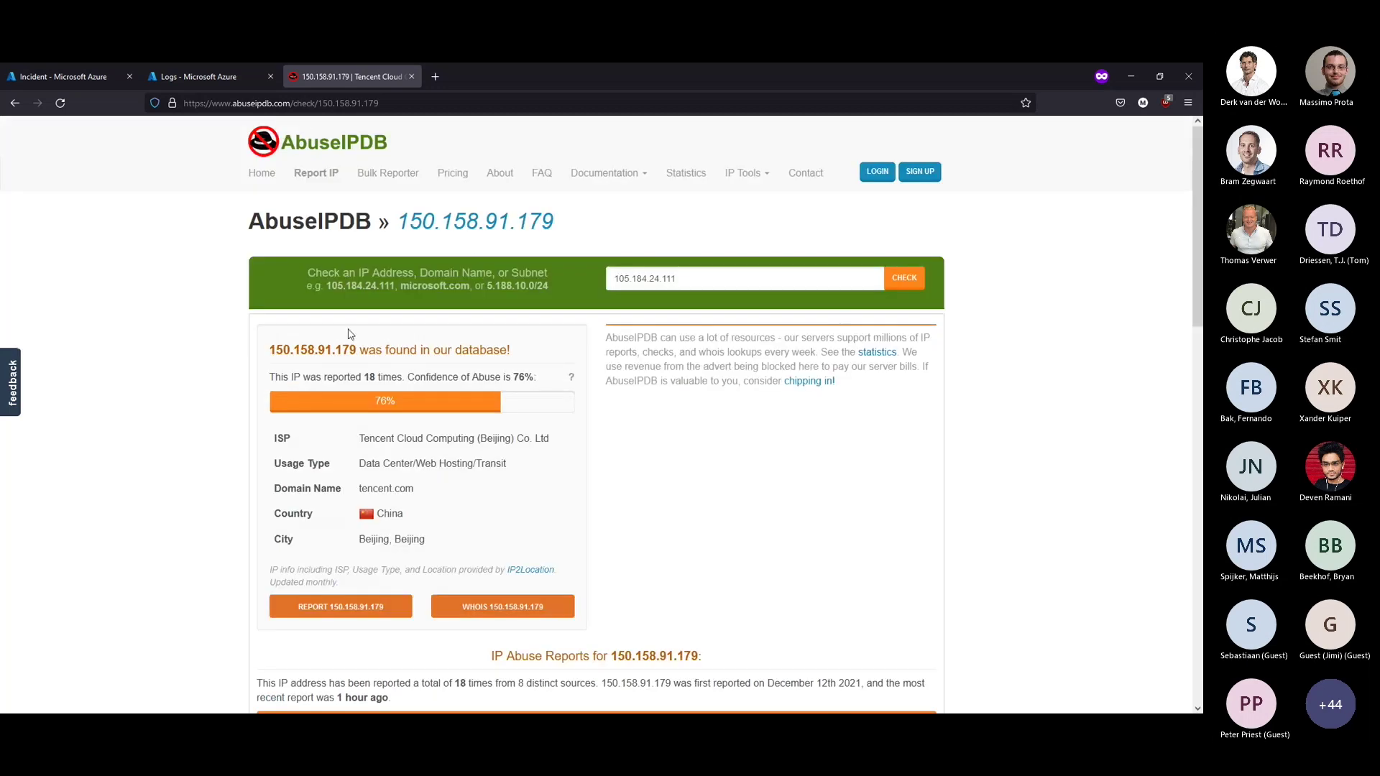
Step: Return to the Sentinel logs, copy the alert's AzureDiagnostics query from ExtendedProperties, and run it in a new query tab
left_click(201, 78)
left_click(239, 464)
scroll(438, 486, "down", 5)
left_click_drag(424, 461, 763, 610)
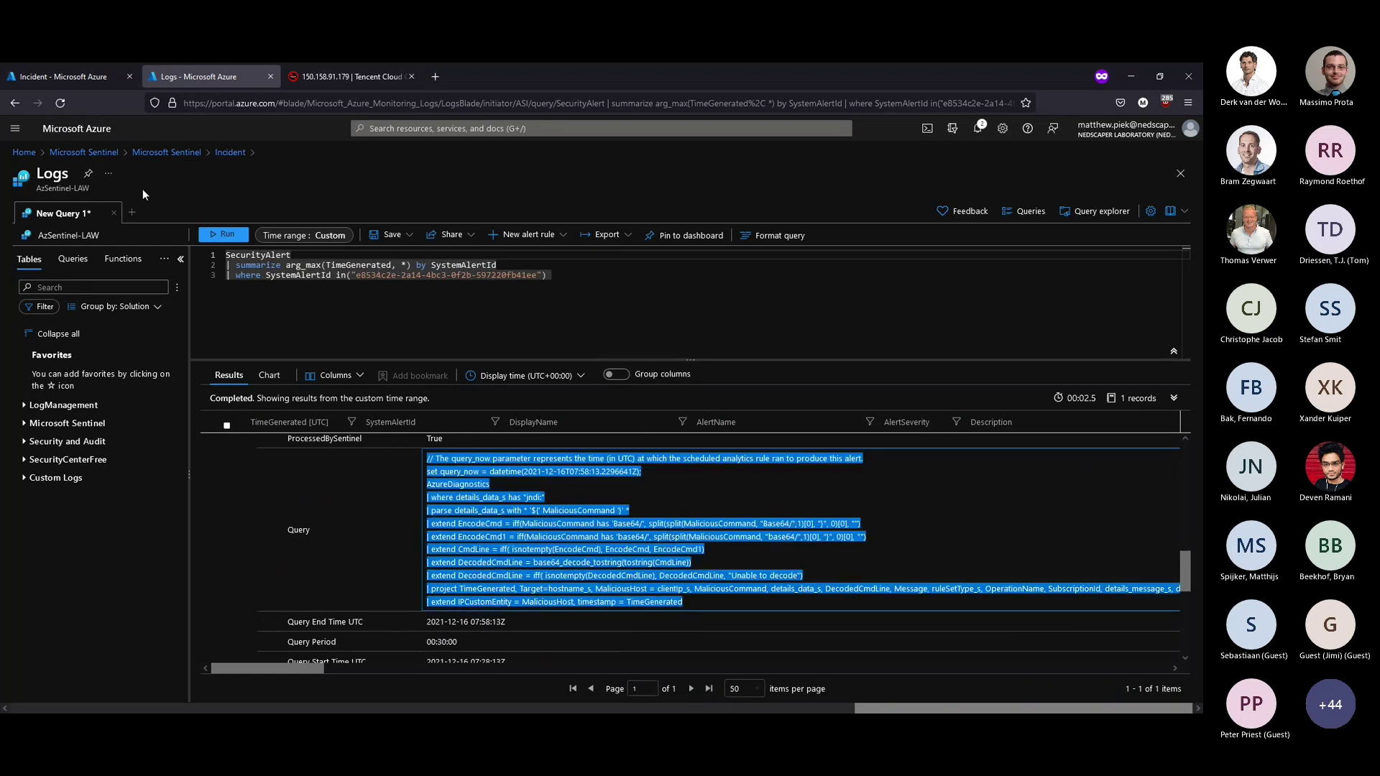
left_click(131, 212)
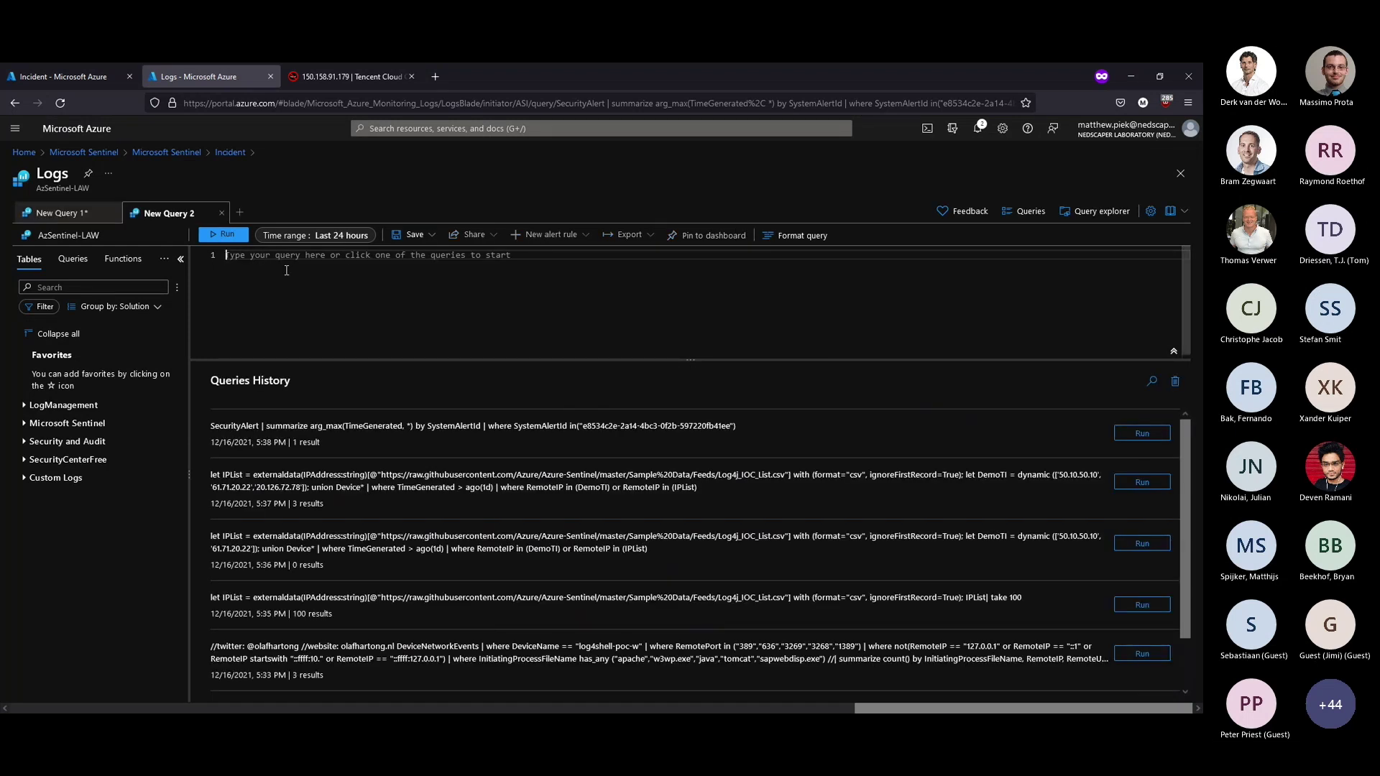
key("ctrl+v")
key("shift+Return")
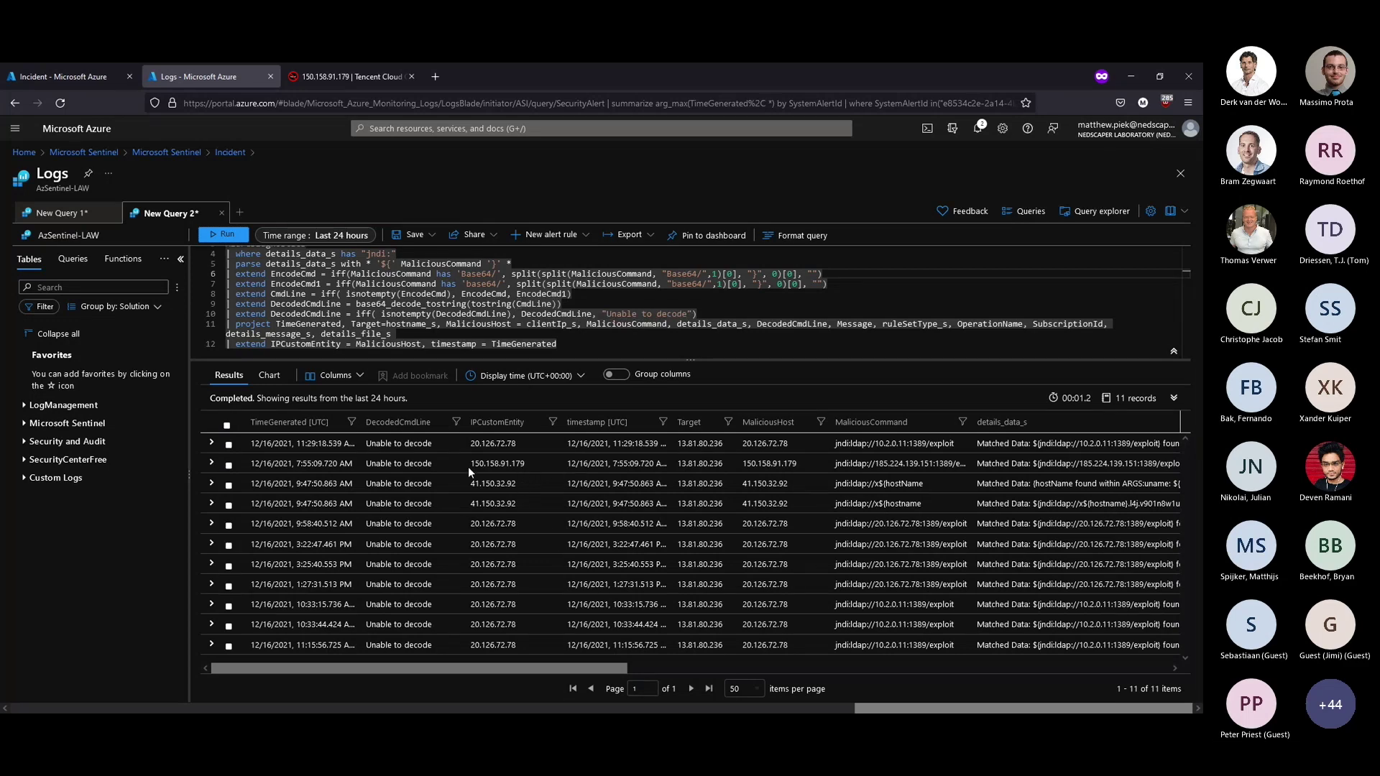
Step: Expand the query result for IP 150.158.91.179 and examine the JNDI LDAP string in details_data_s
left_click_drag(468, 468, 527, 467)
left_click(211, 463)
scroll(439, 565, "down", 1)
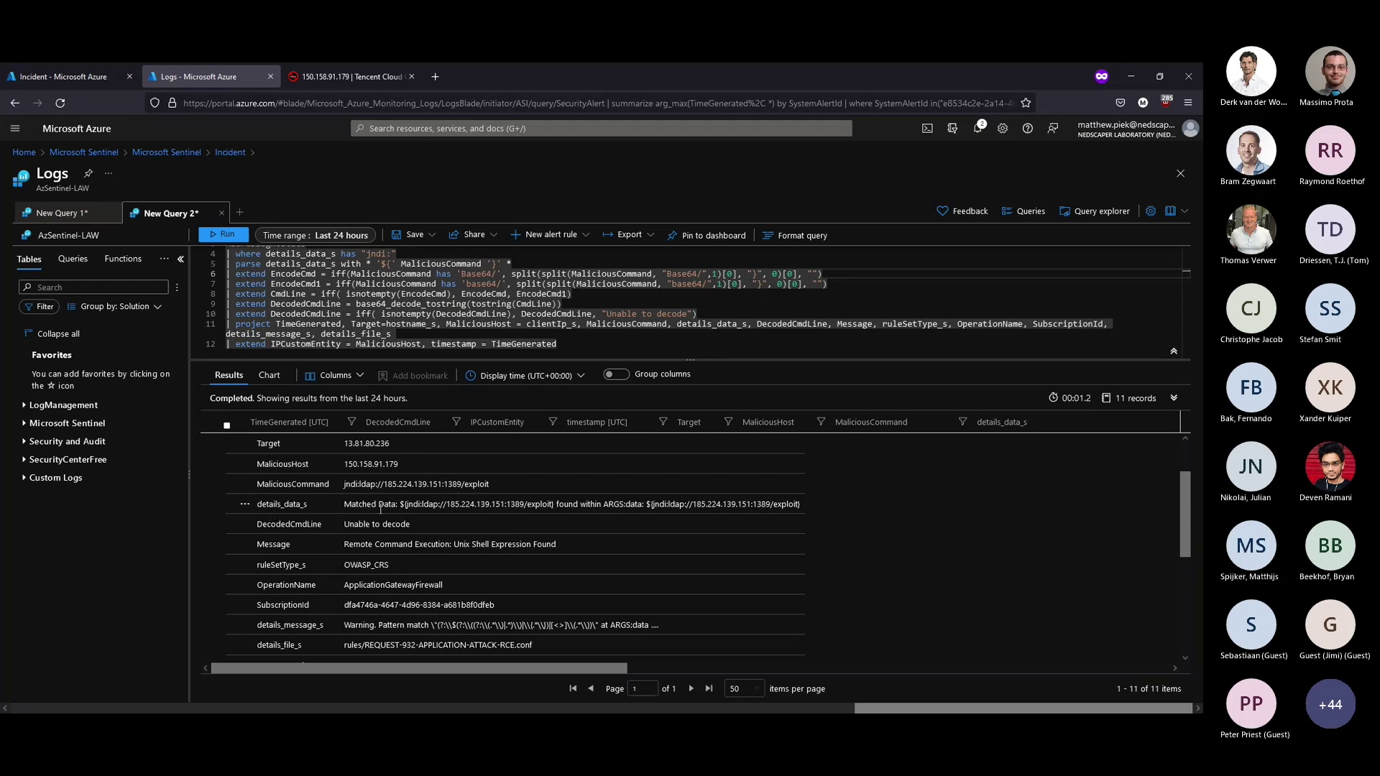
left_click_drag(400, 504, 502, 509)
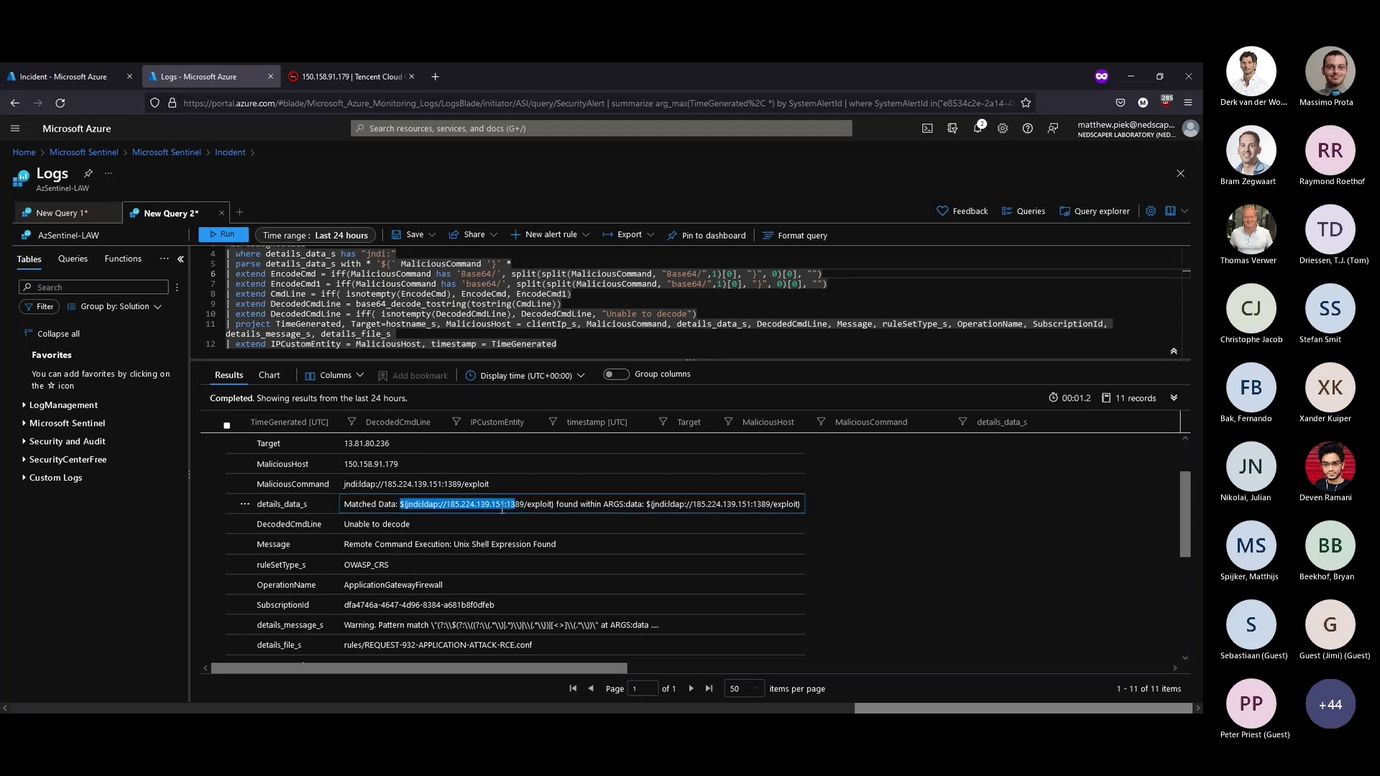
left_click(417, 503)
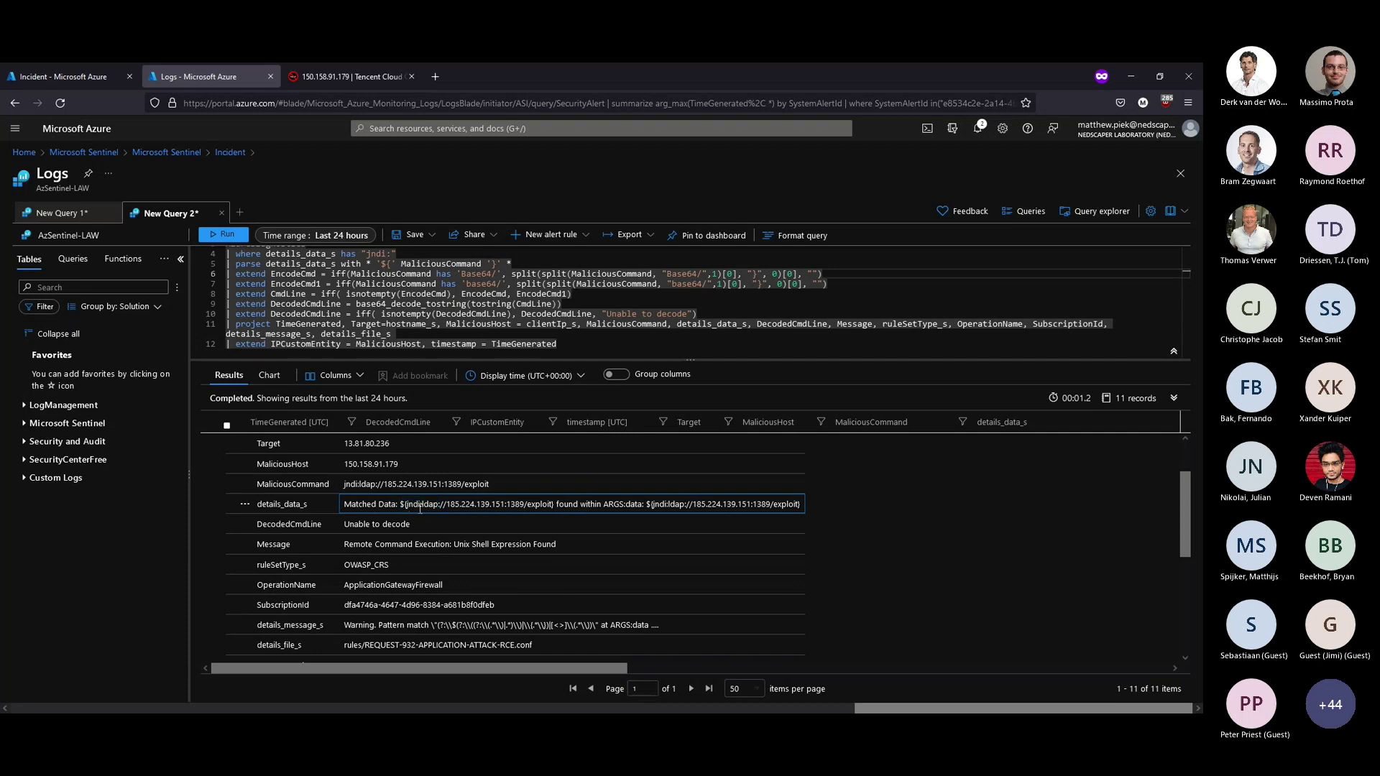
Step: Copy the LDAP server IP 185.224.139.151 from details_data_s and check it in AbuseIPDB
left_click_drag(399, 506, 516, 516)
key("ctrl+c")
left_click(453, 509)
left_click(322, 73)
key("ctrl+v")
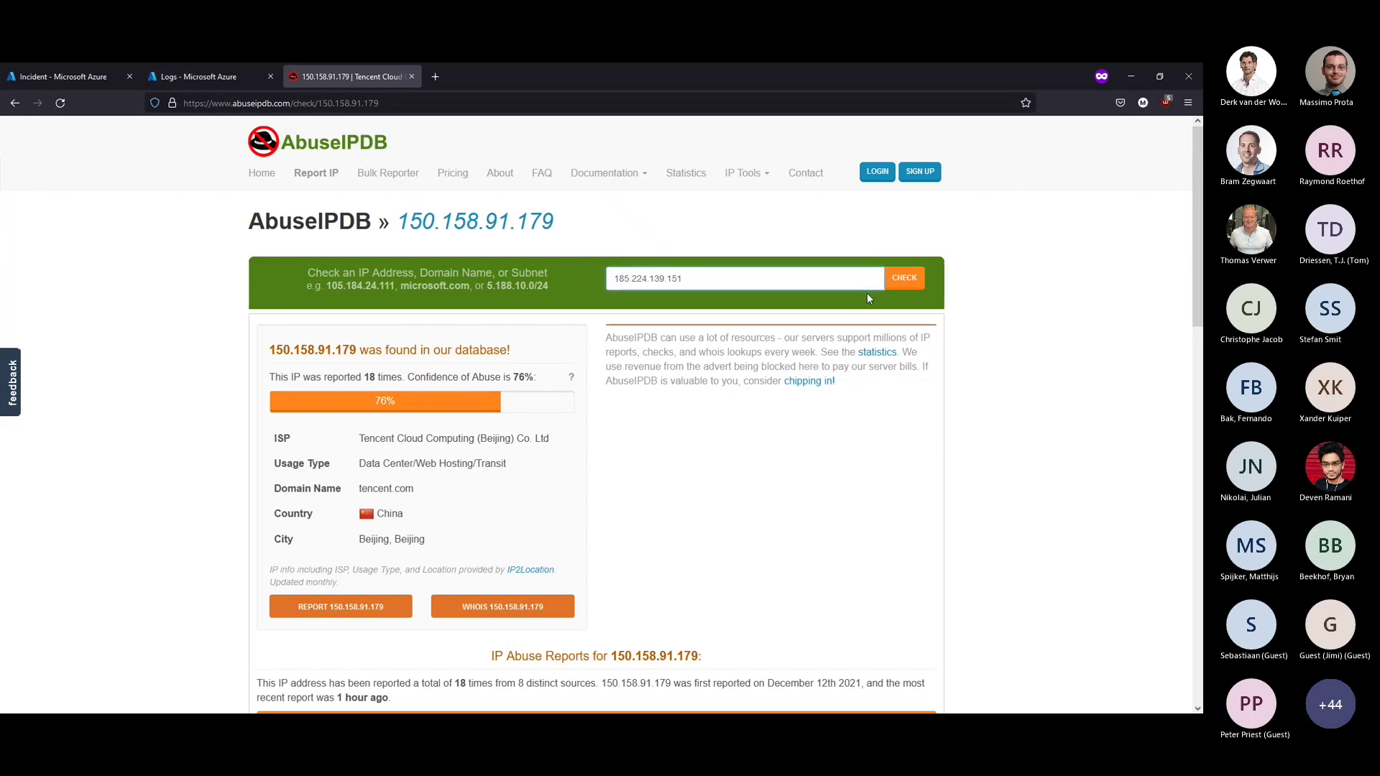
key("Return")
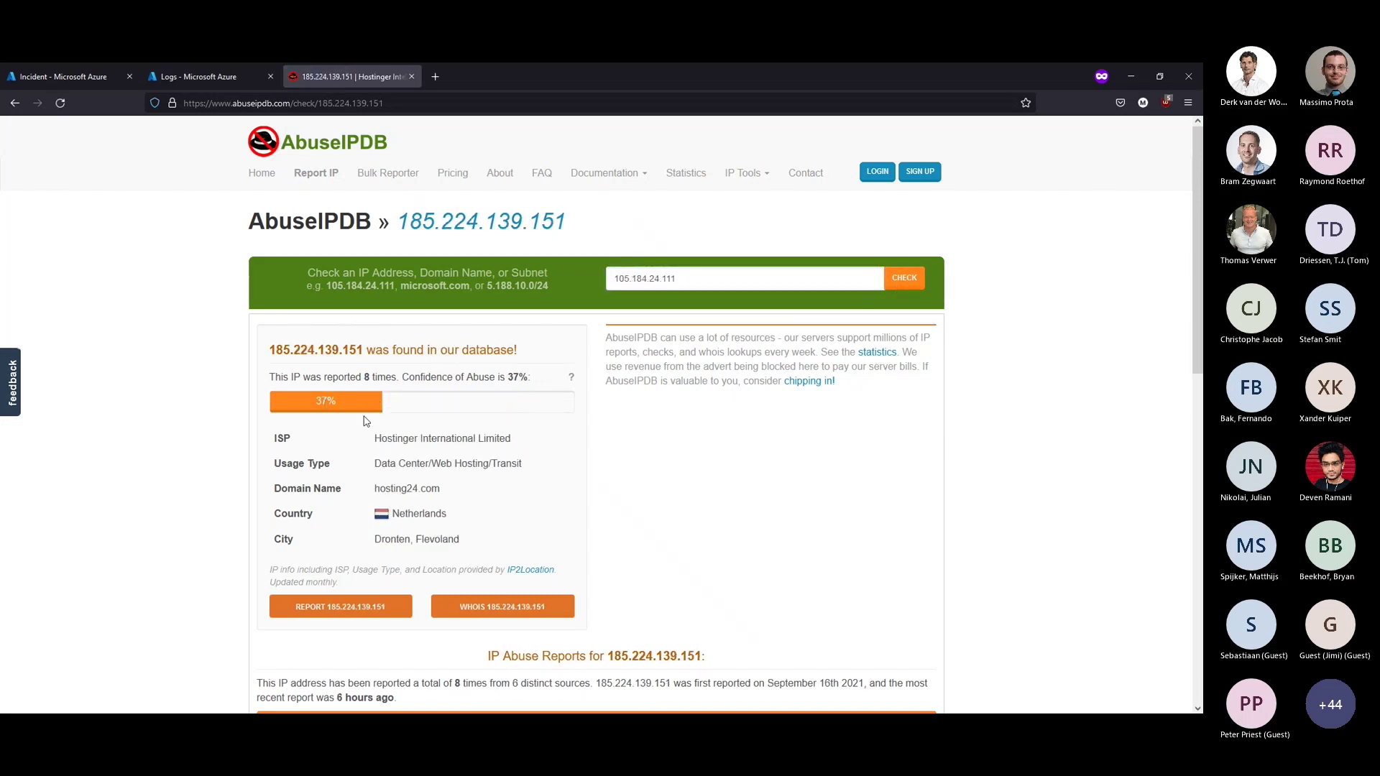
Step: Examine the abuse reports for 185.224.139.151, focusing on the recent comments about Log4j exploitation and web app attacks
scroll(368, 414, "down", 3)
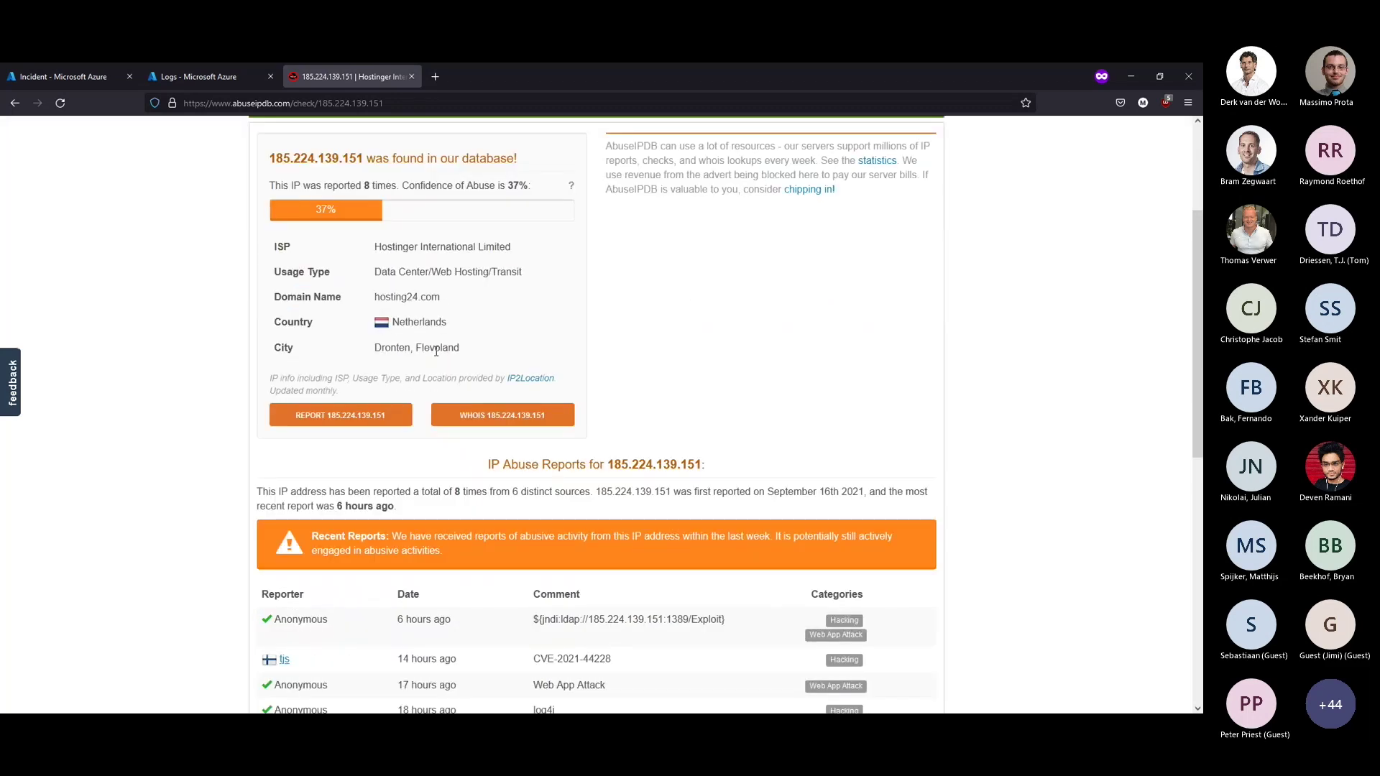
scroll(718, 425, "down", 5)
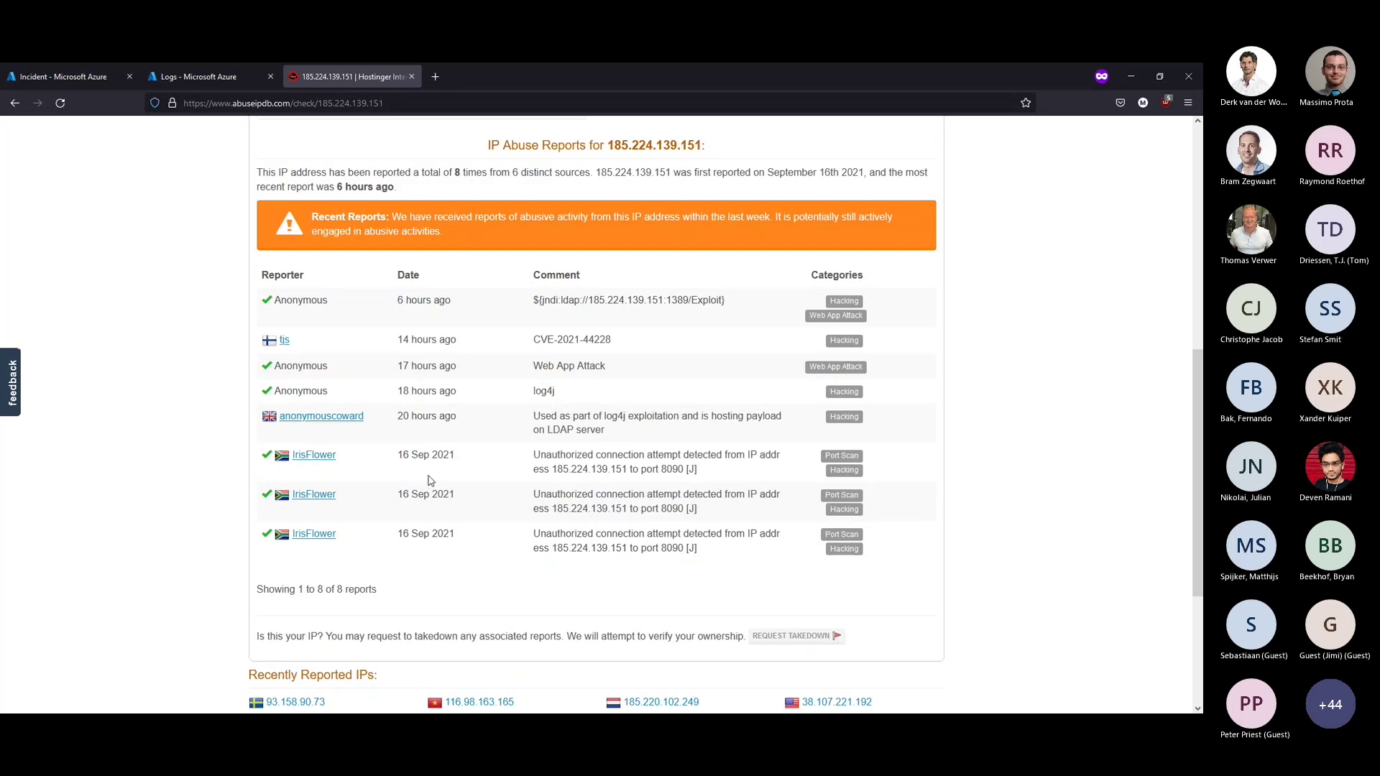
scroll(480, 501, "up", 2)
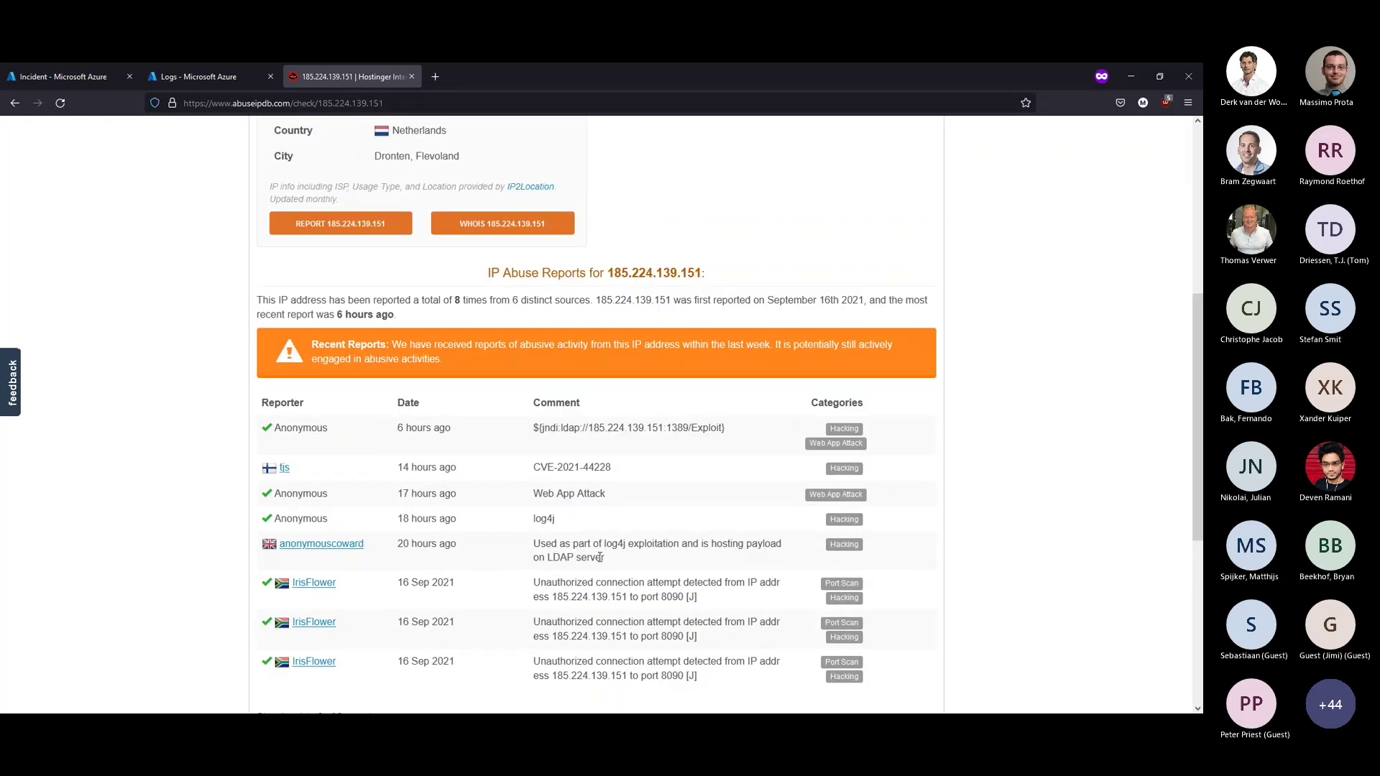
left_click_drag(610, 562, 297, 448)
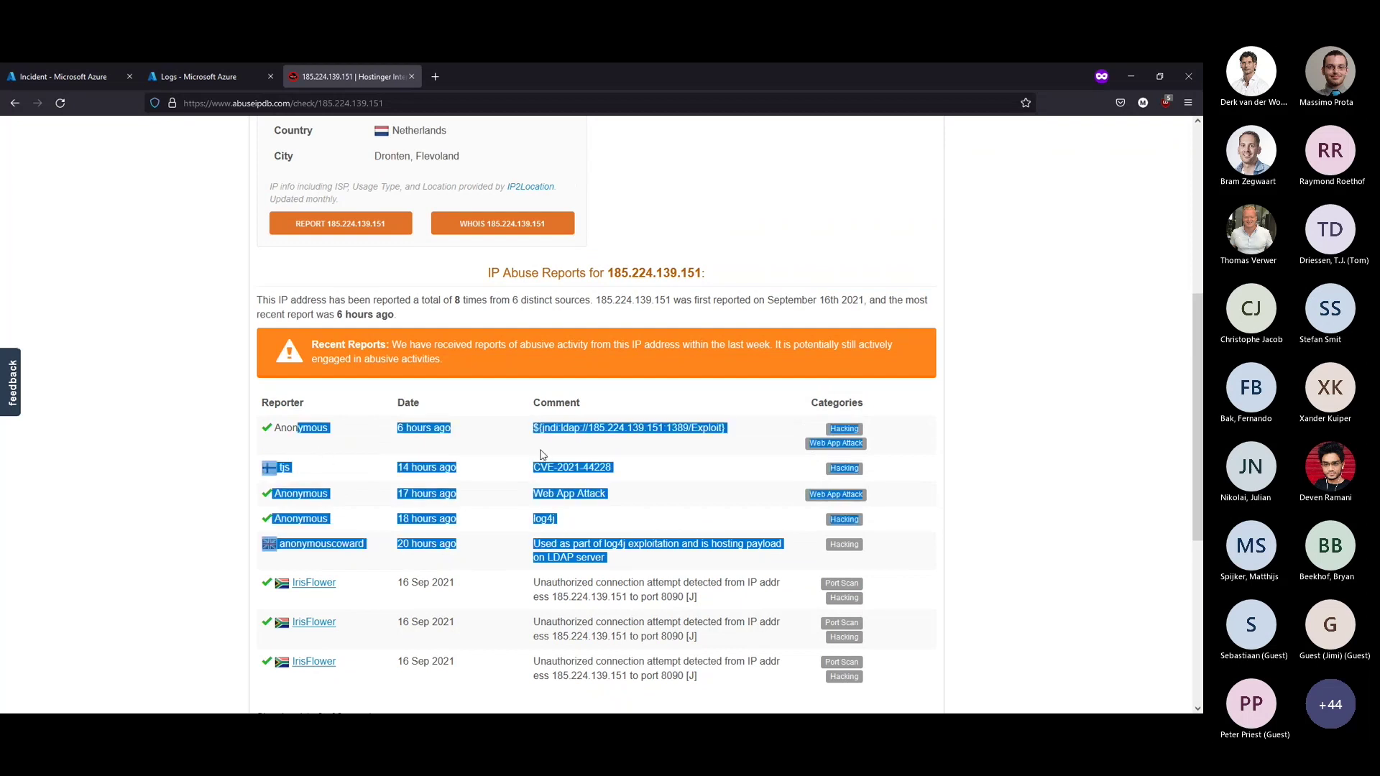
left_click(554, 450)
left_click_drag(548, 466, 590, 496)
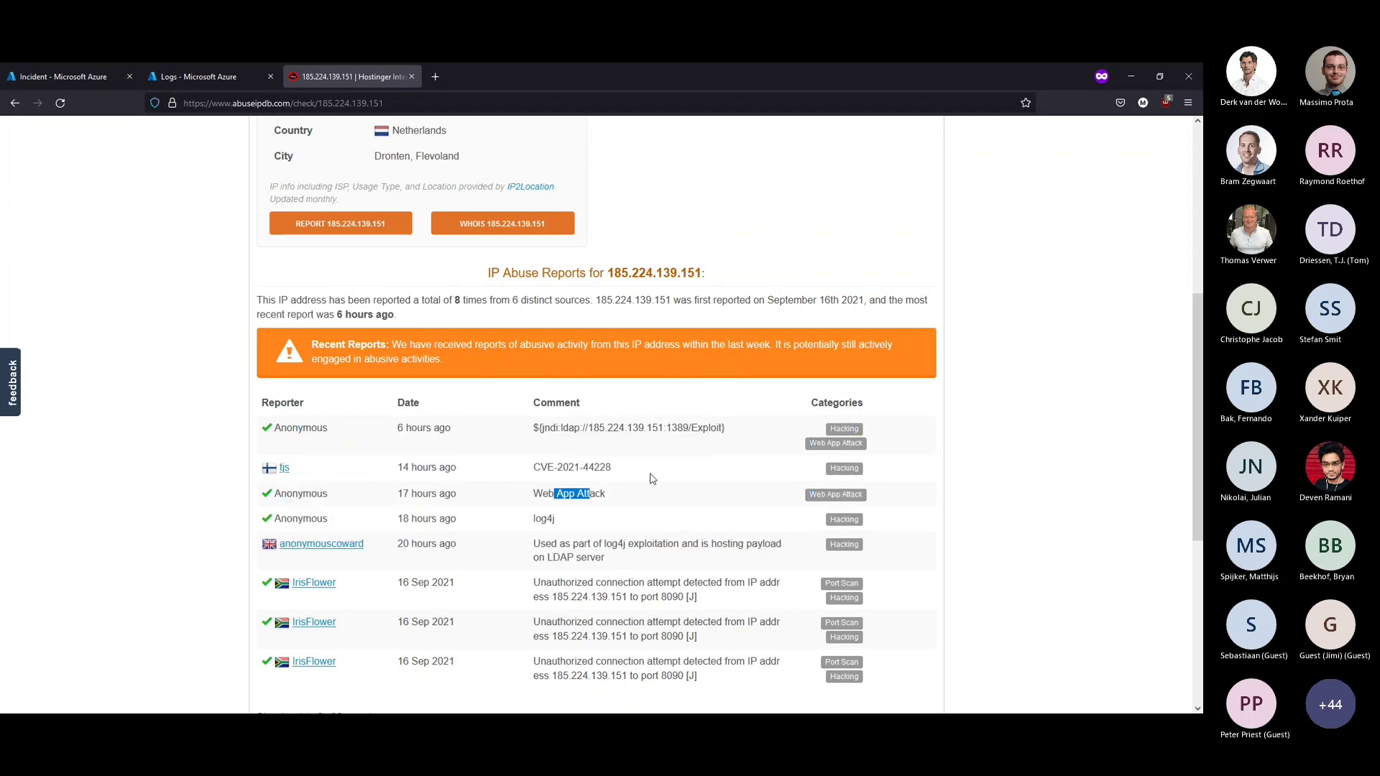
scroll(654, 476, "up", 2)
scroll(352, 243, "up", 1)
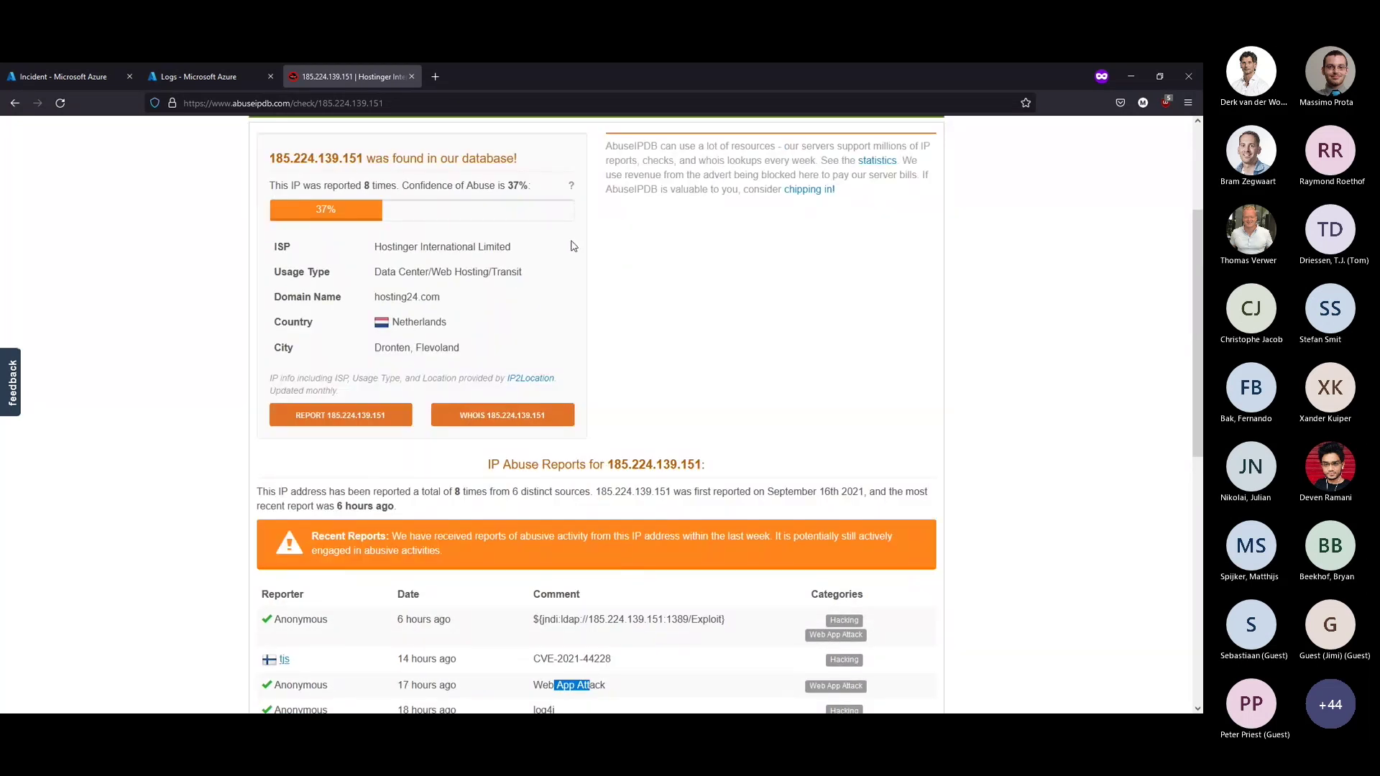
Step: Return from the logs to Microsoft Sentinel, discarding the unsaved query edits, and open the workspace Overview
left_click(221, 76)
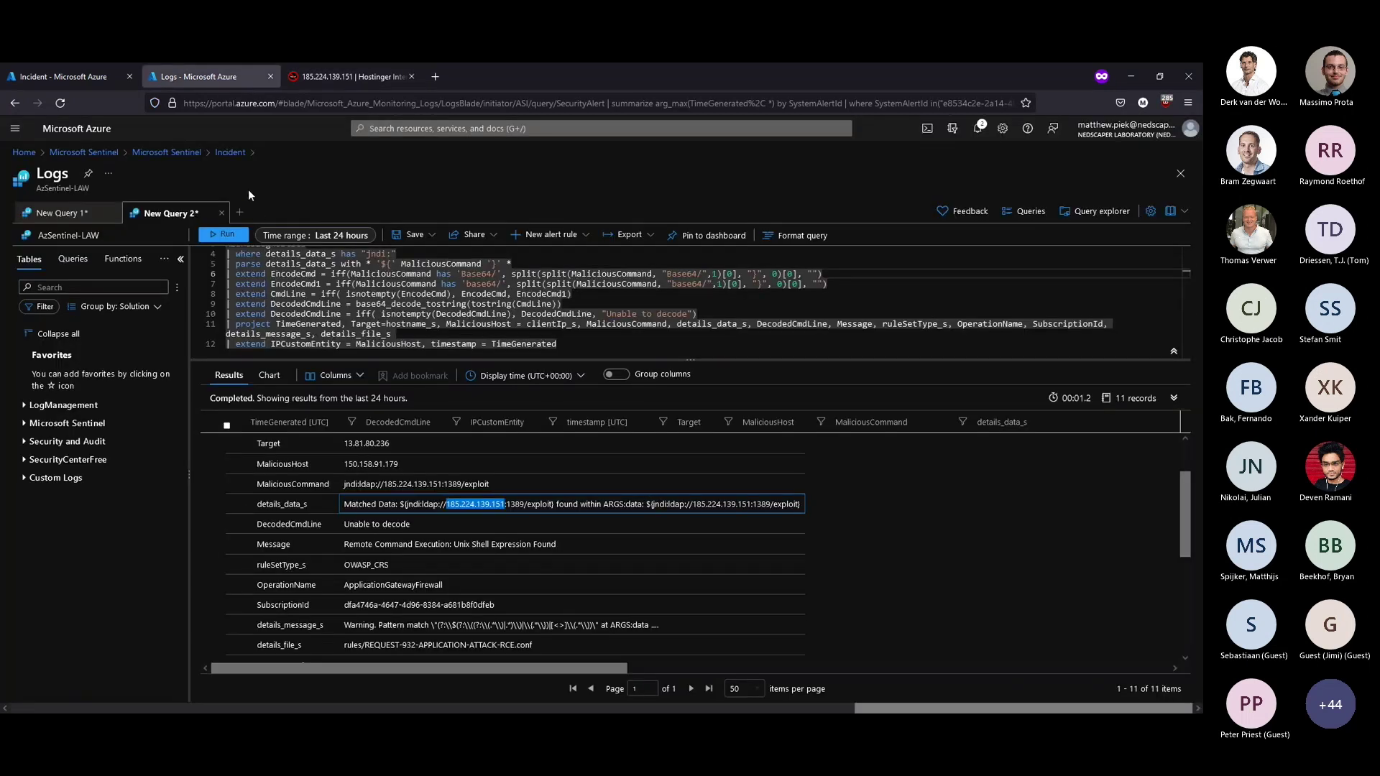
left_click(191, 159)
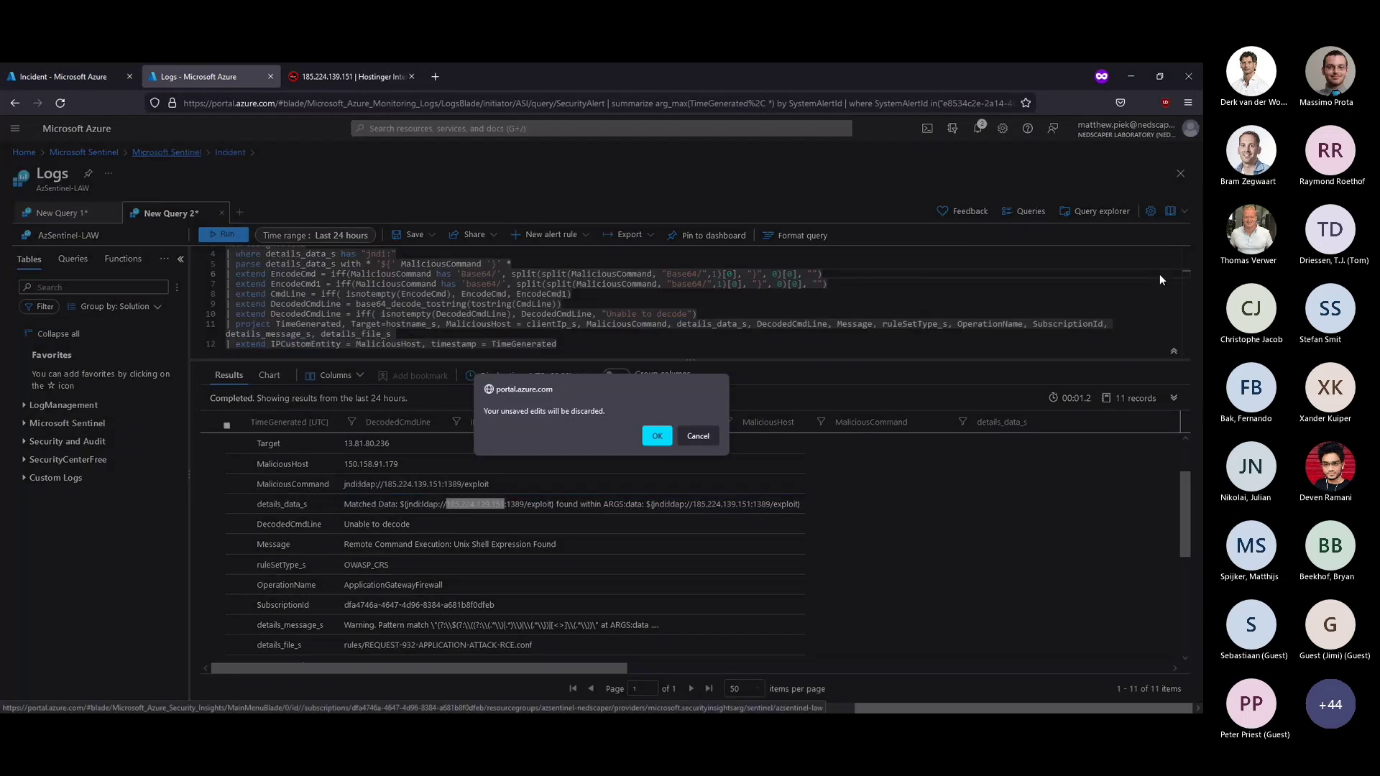
left_click(666, 440)
left_click(97, 259)
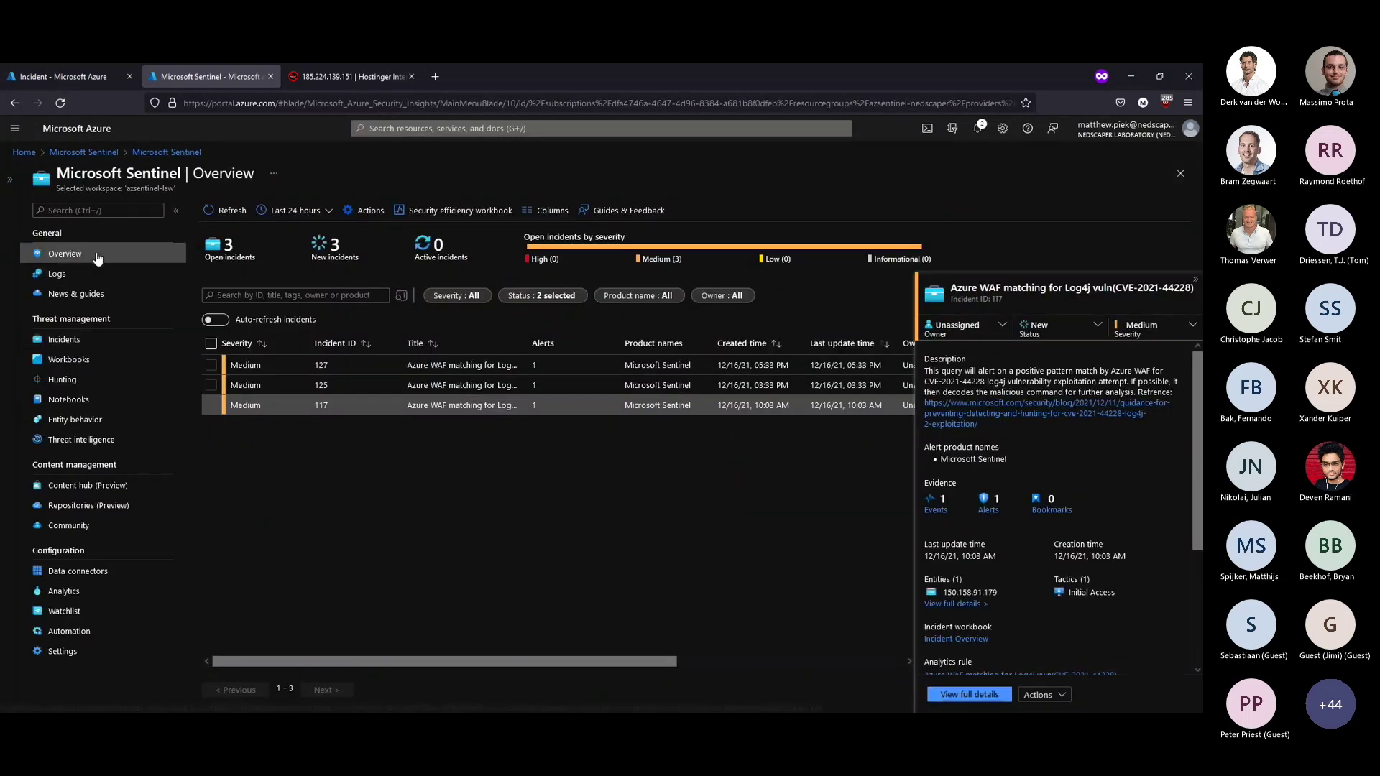